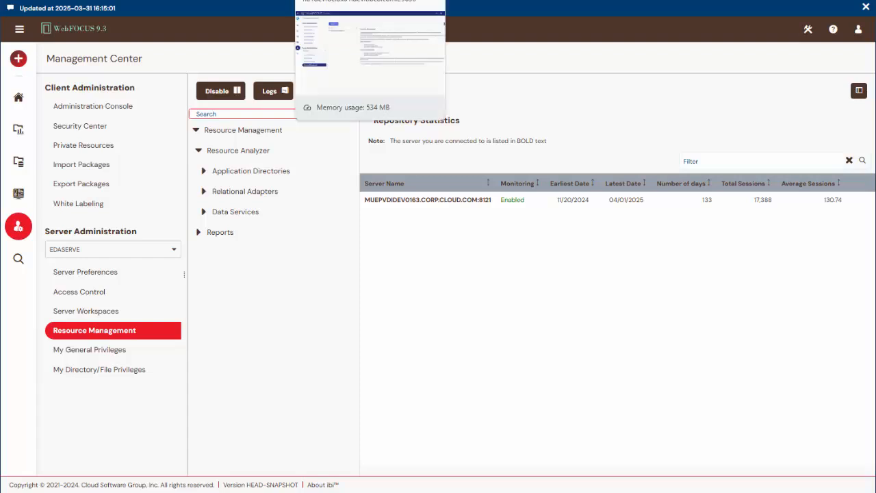
Switch to the unconfigured WebFOCUS Hub window and start the Resource Management configuration with Resource Analyzer enabled.
{"action": "left_click", "coordinate": [369, 1]}
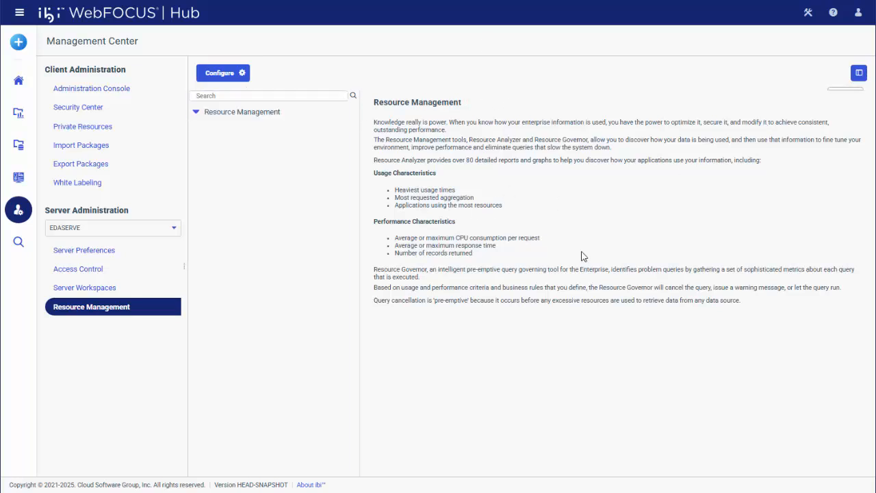
{"action": "left_click", "coordinate": [222, 73]}
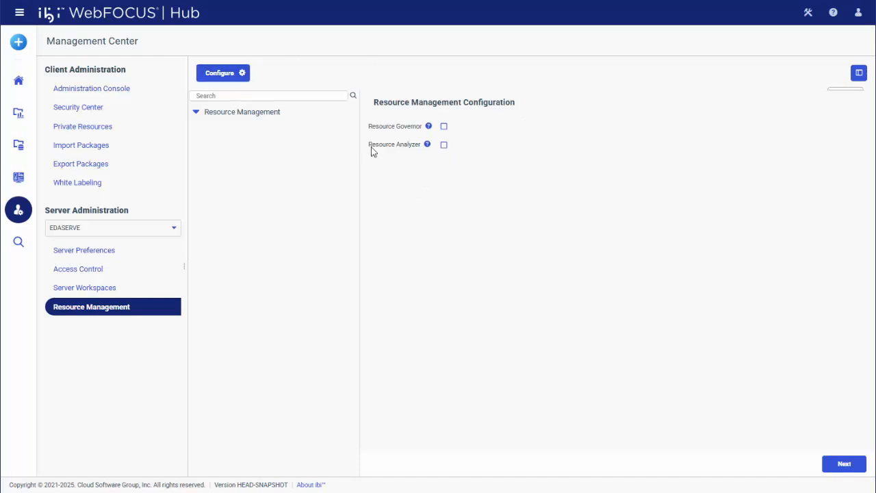
{"action": "left_click", "coordinate": [443, 146]}
{"action": "left_click", "coordinate": [843, 463]}
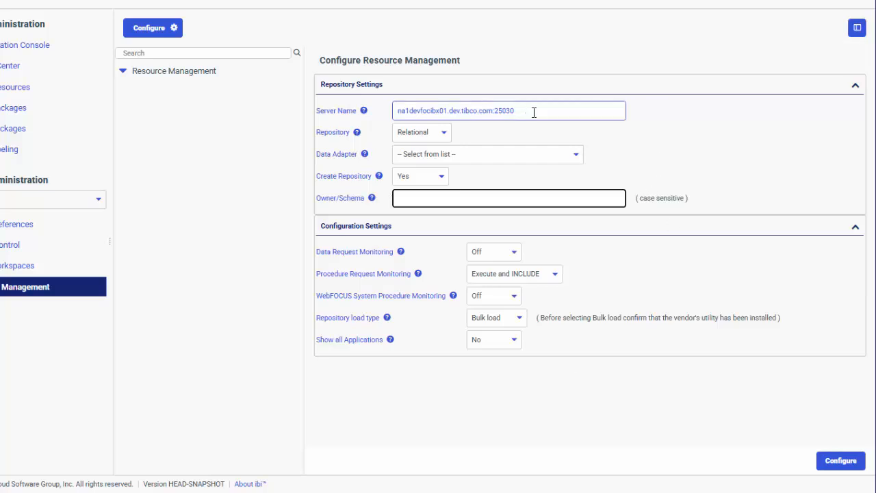
Examine the prefilled server name and port in the Repository Settings.
{"action": "left_click_drag", "start_coordinate": [534, 114], "coordinate": [397, 114]}
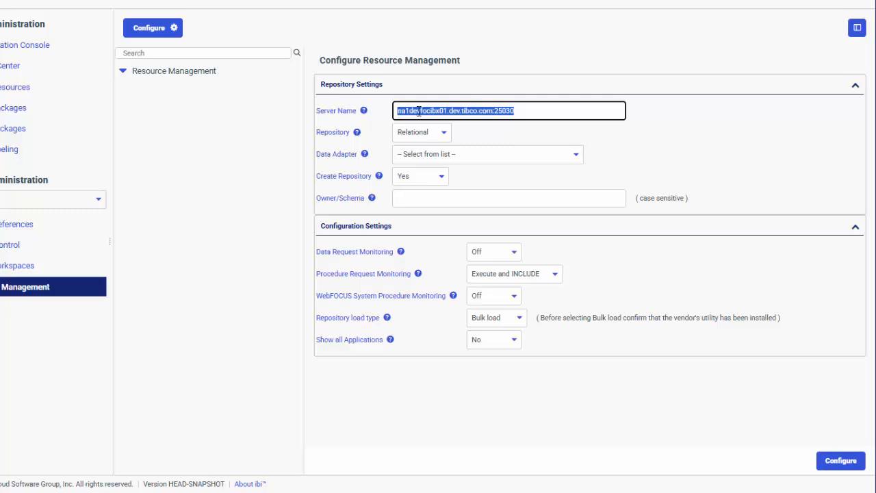
{"action": "left_click", "coordinate": [536, 115]}
{"action": "triple_click", "coordinate": [540, 110]}
{"action": "left_click", "coordinate": [531, 108]}
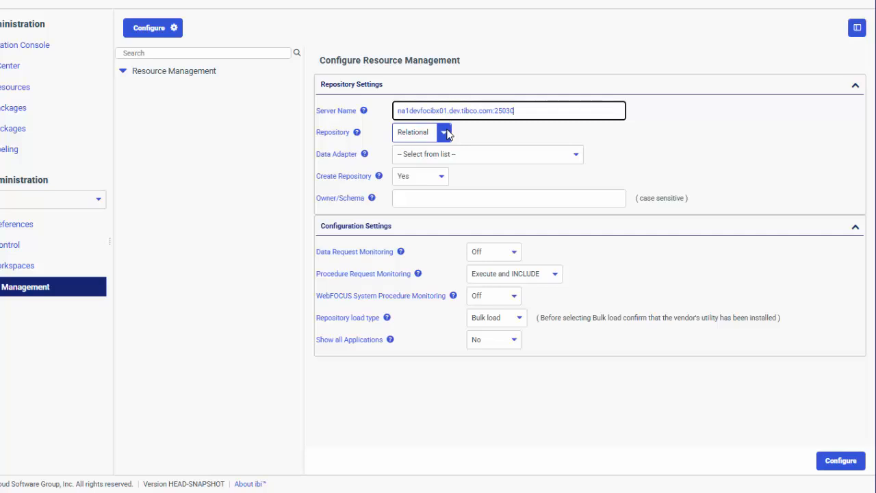
{"action": "left_click", "coordinate": [366, 137]}
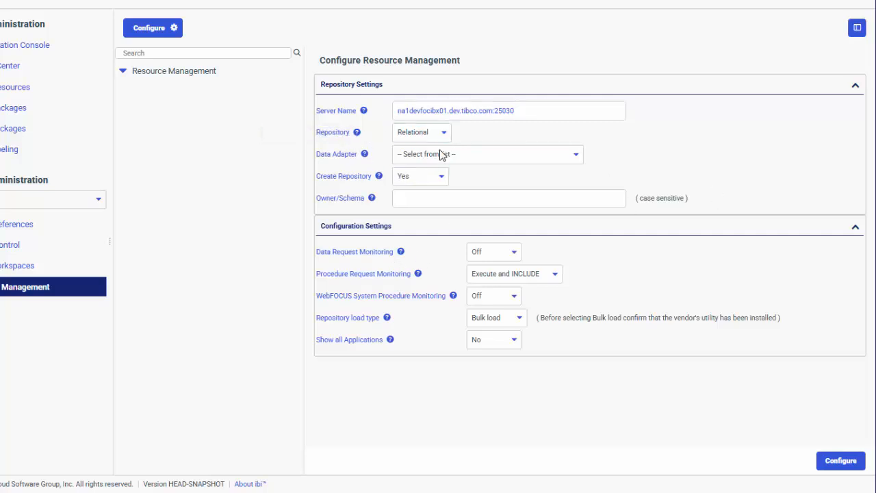
{"action": "left_click", "coordinate": [452, 196]}
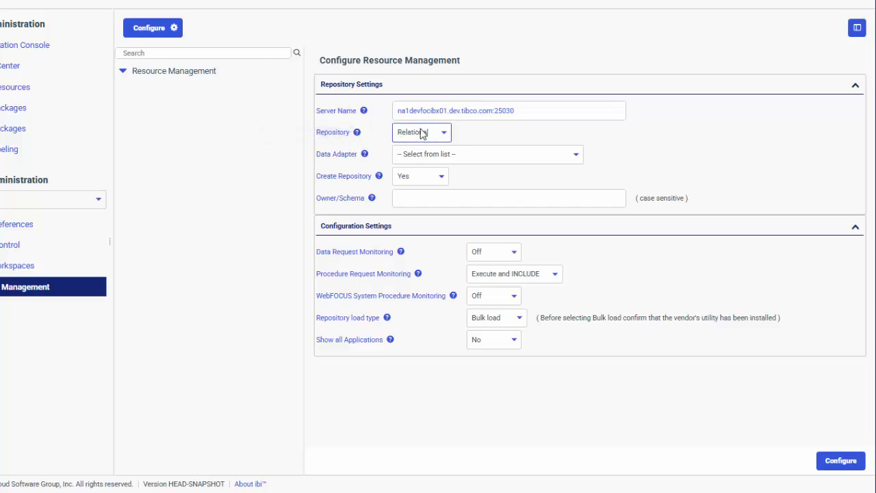
Keep the repository type as Relational and set the Data Adapter to MS SQL Server JDBC/AzureDB : 9999_ms2014_retail.
{"action": "left_click", "coordinate": [445, 133]}
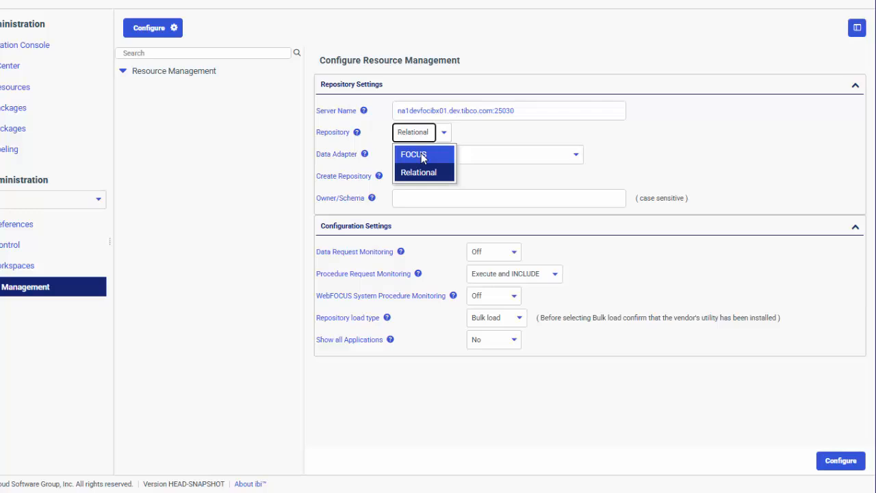
{"action": "left_click", "coordinate": [616, 150]}
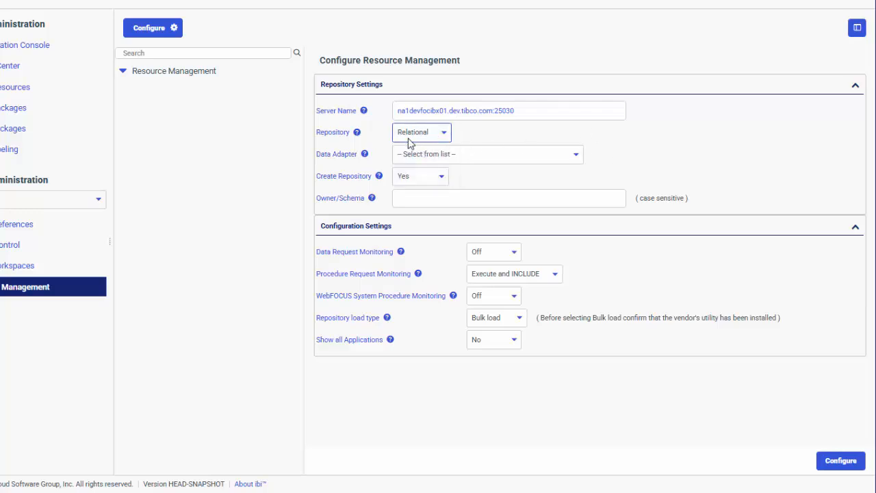
{"action": "left_click", "coordinate": [578, 156]}
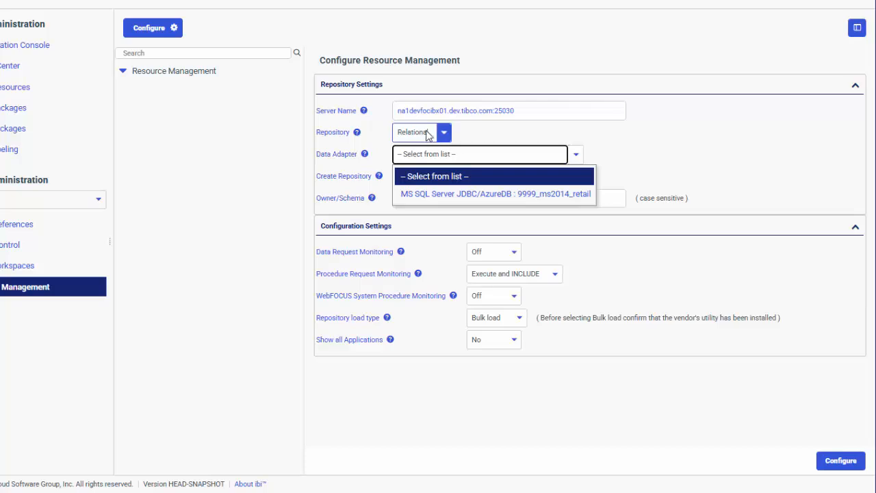
{"action": "left_click", "coordinate": [441, 194]}
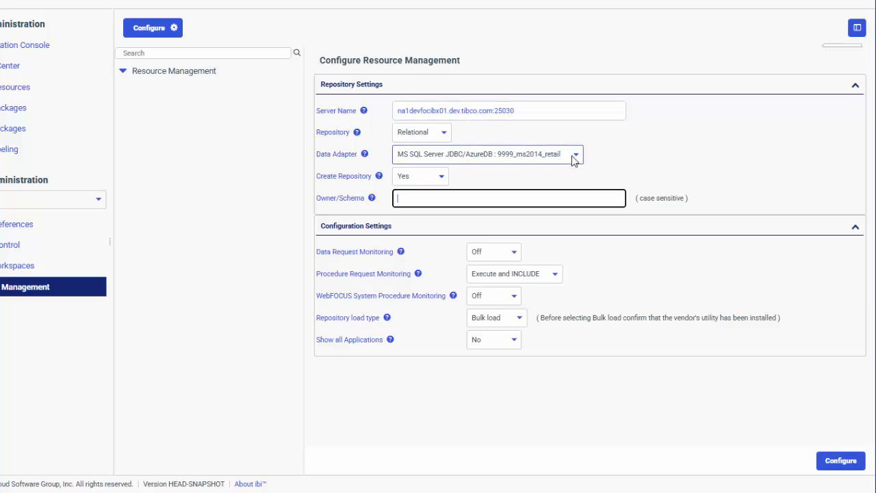
Examine the available choices for the Create Repository setting.
{"action": "left_click", "coordinate": [442, 177]}
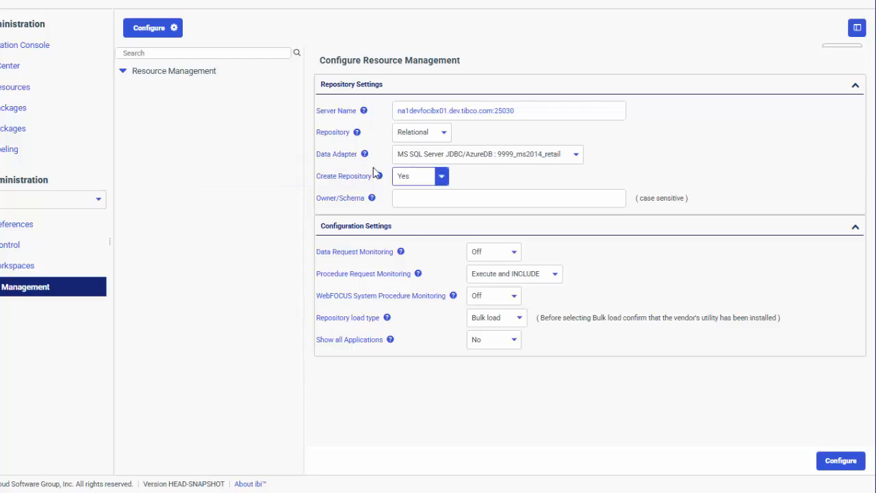
{"action": "left_click", "coordinate": [442, 176]}
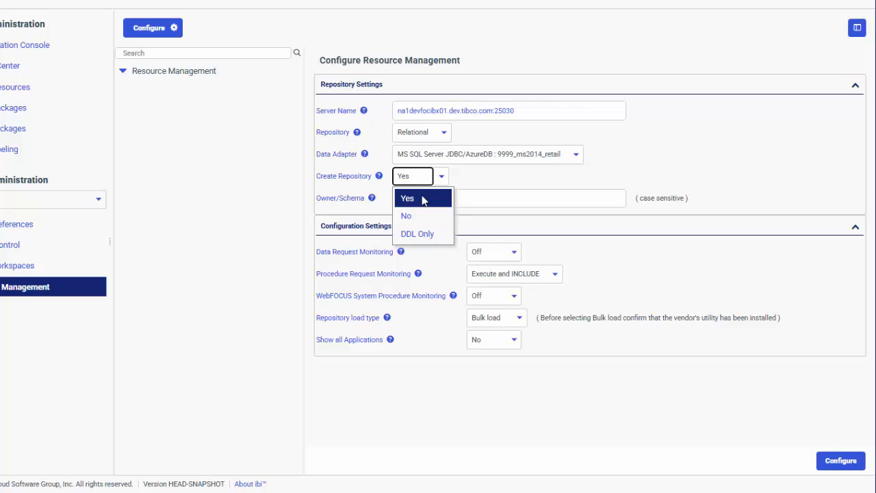
{"action": "left_click", "coordinate": [442, 177]}
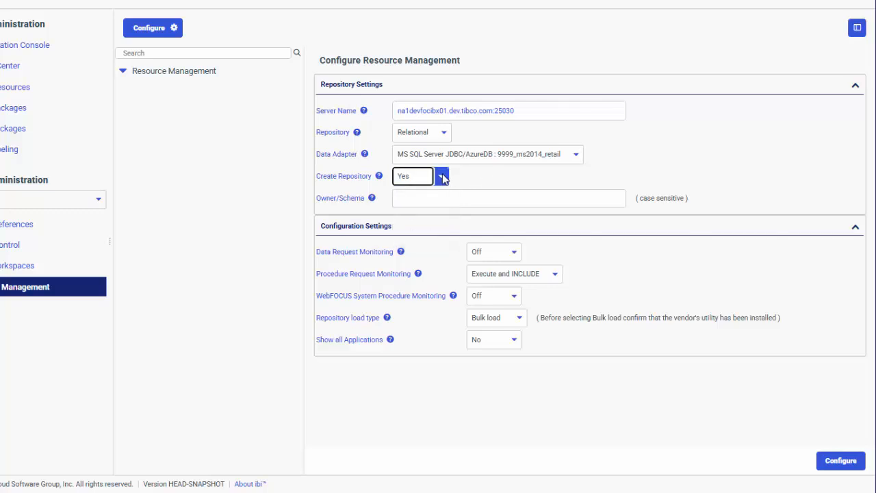
{"action": "left_click", "coordinate": [442, 177]}
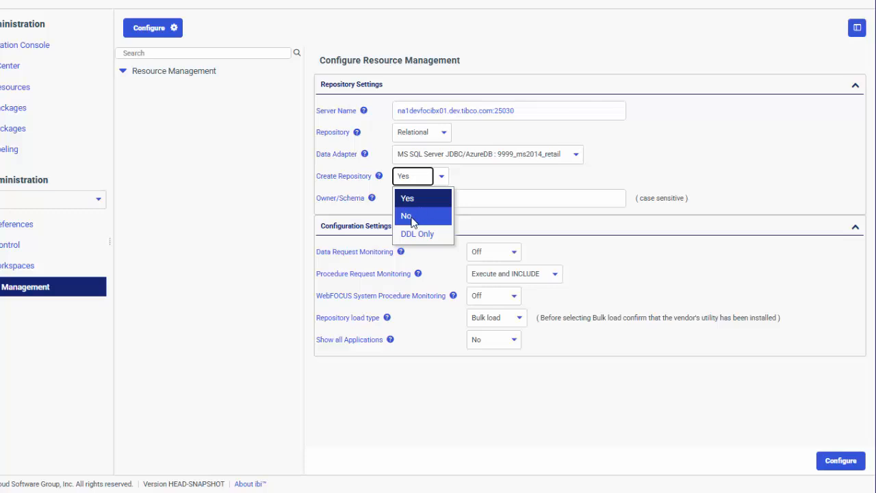
{"action": "left_click", "coordinate": [462, 175]}
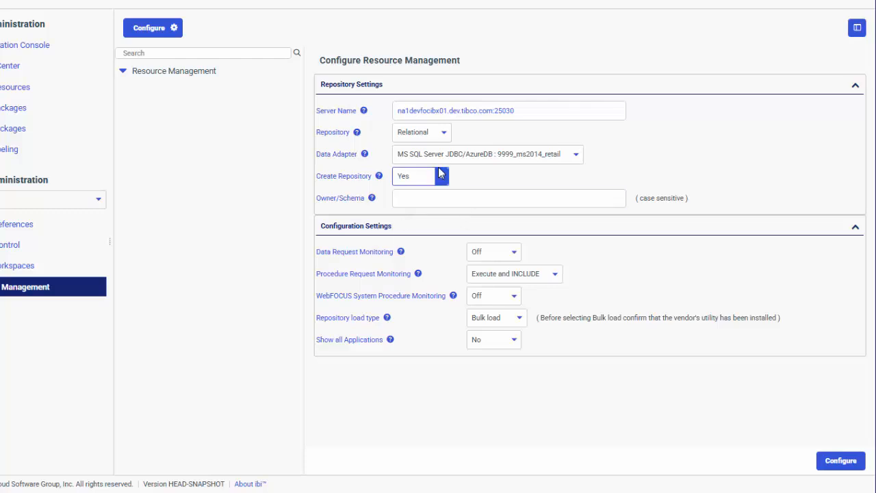
{"action": "left_click", "coordinate": [441, 176]}
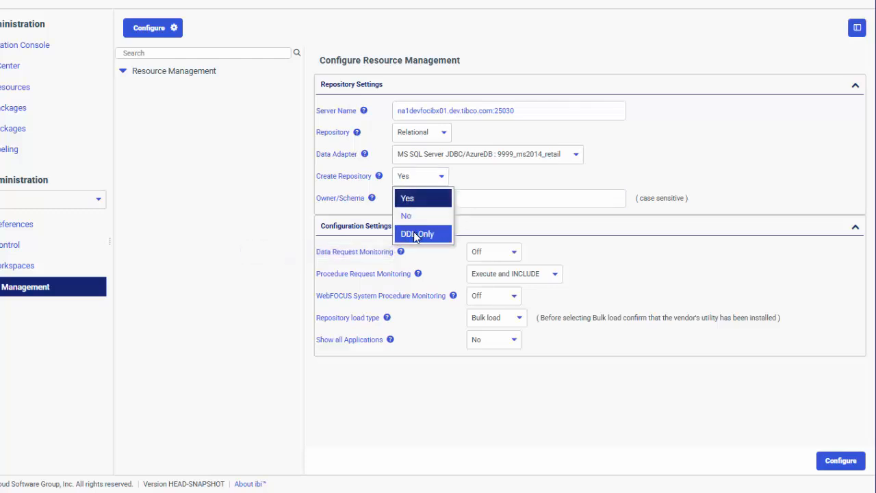
{"action": "left_click", "coordinate": [531, 195]}
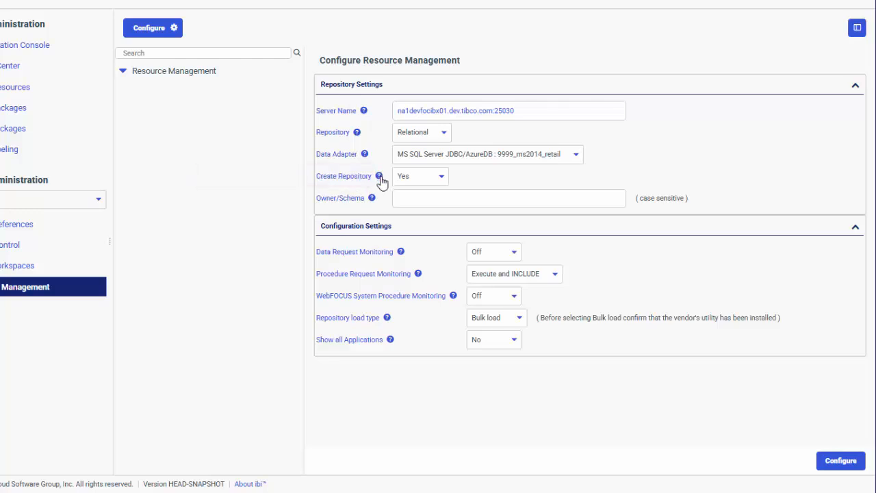
{"action": "left_click", "coordinate": [443, 182]}
Set the repository's Owner/Schema to dbo.
{"action": "left_click", "coordinate": [484, 201]}
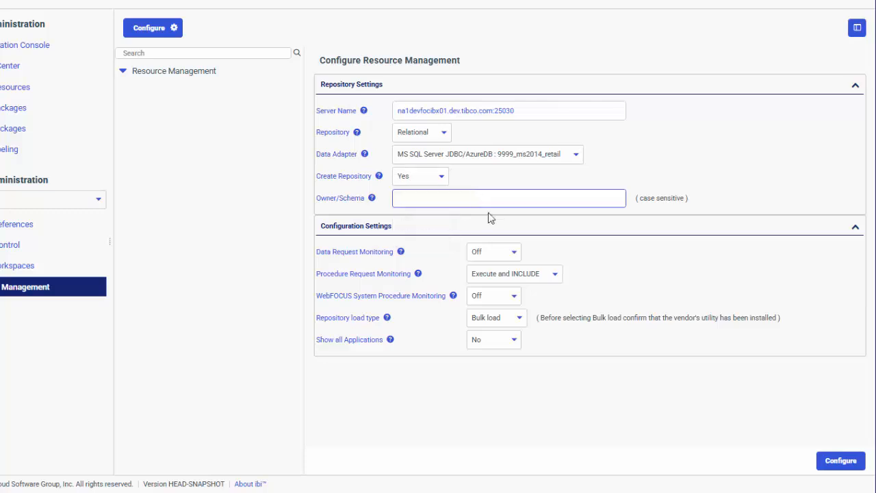
{"action": "left_click", "coordinate": [491, 200]}
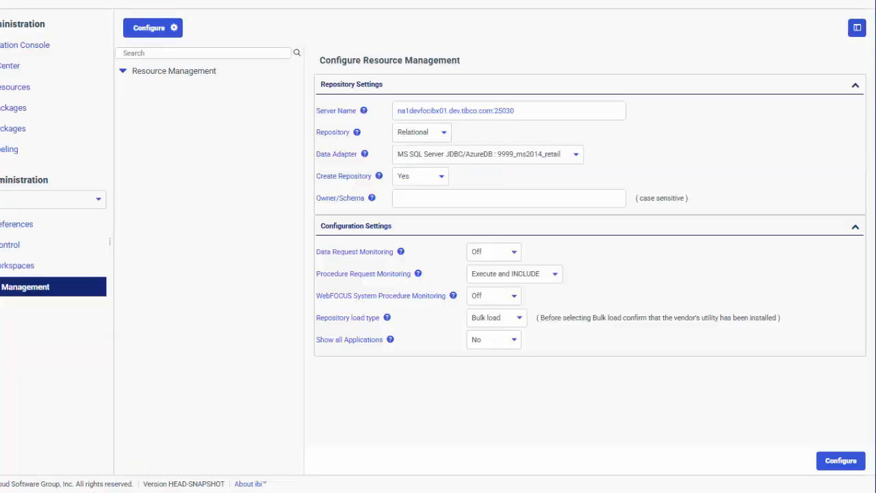
{"action": "type", "text": "dbo"}
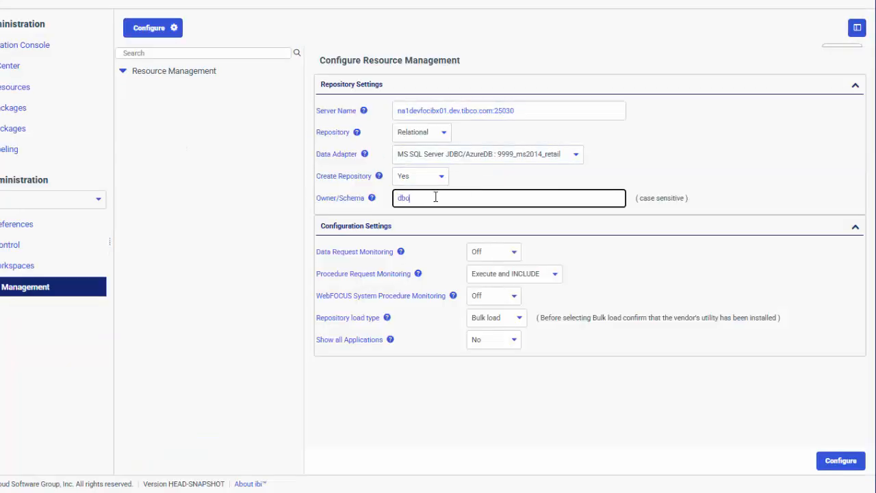
{"action": "left_click", "coordinate": [405, 207]}
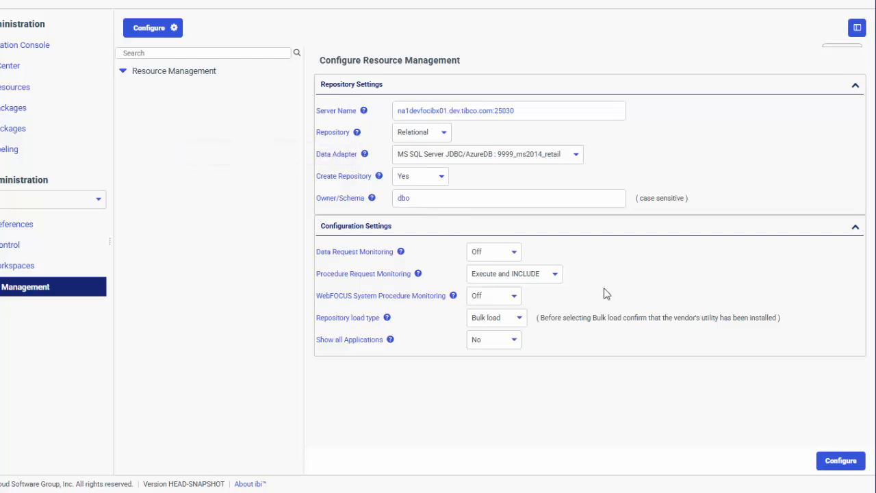
Set Data Request Monitoring to On in the Configuration Settings.
{"action": "left_click", "coordinate": [513, 253]}
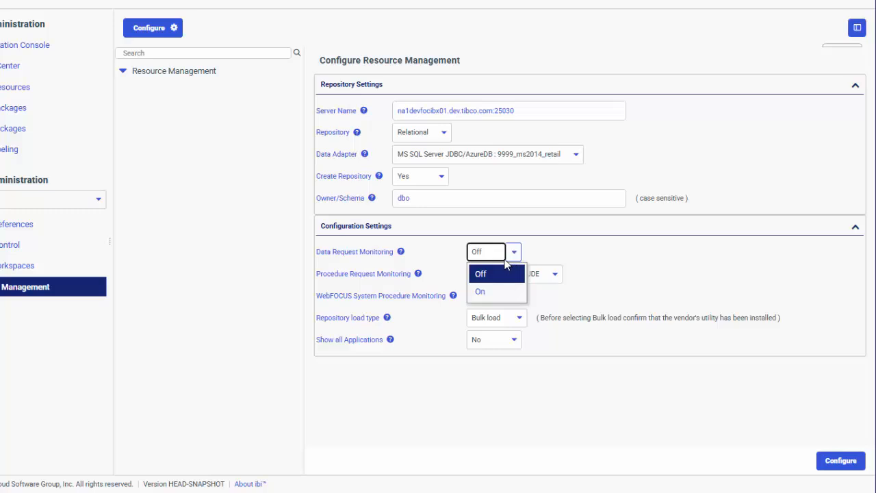
{"action": "left_click", "coordinate": [503, 293]}
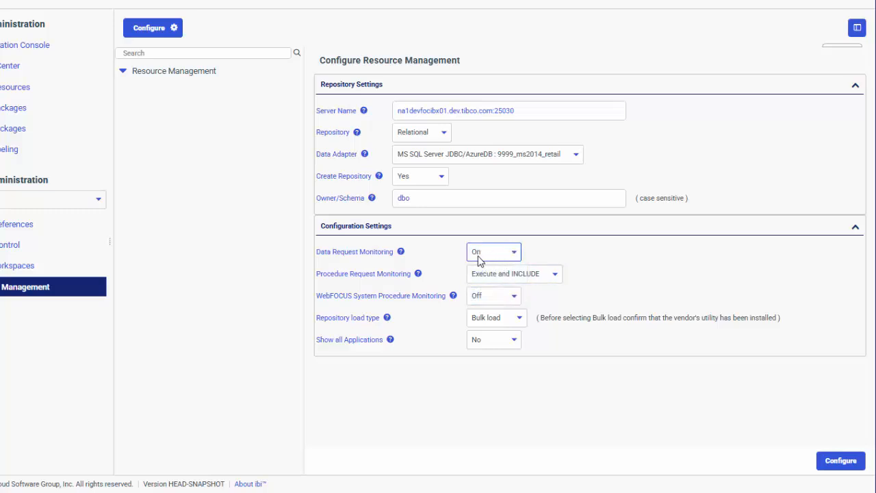
{"action": "left_click", "coordinate": [514, 253]}
{"action": "left_click", "coordinate": [517, 255]}
{"action": "left_click", "coordinate": [513, 254]}
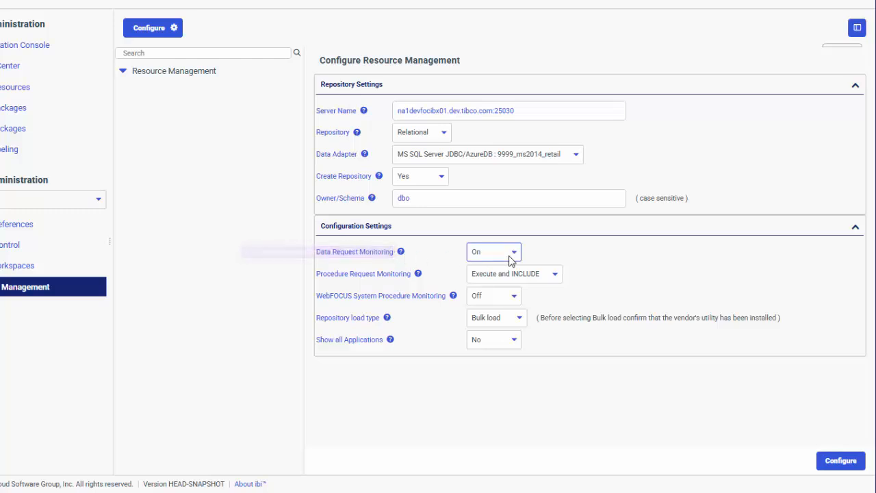
{"action": "left_click", "coordinate": [588, 266]}
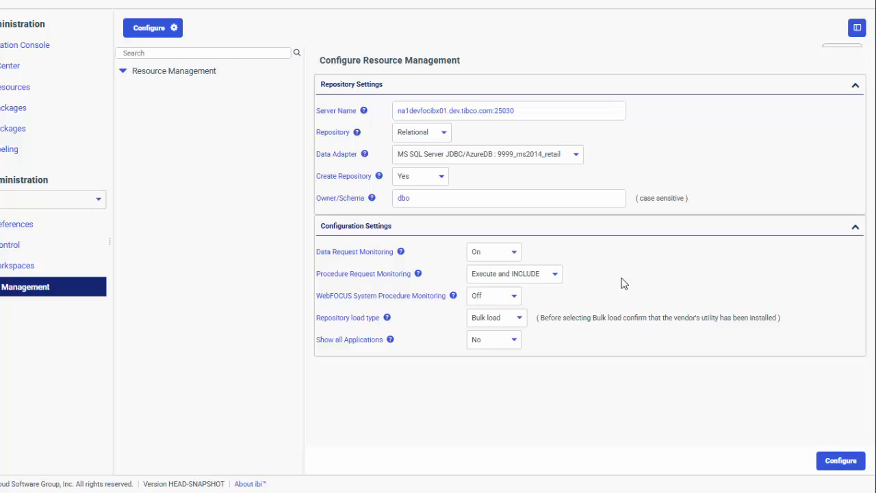
{"action": "left_click", "coordinate": [497, 259]}
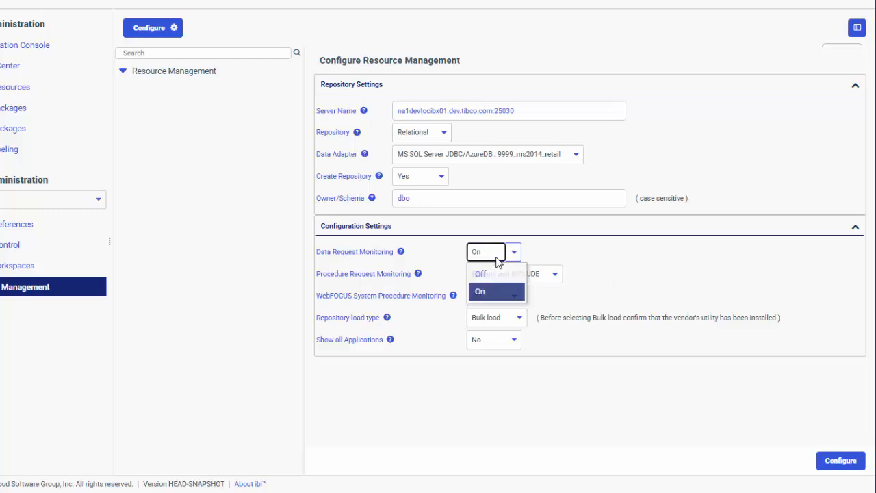
{"action": "left_click", "coordinate": [585, 255]}
Examine the available choices for Procedure Request Monitoring and WebFOCUS System Procedure Monitoring.
{"action": "left_click", "coordinate": [555, 276]}
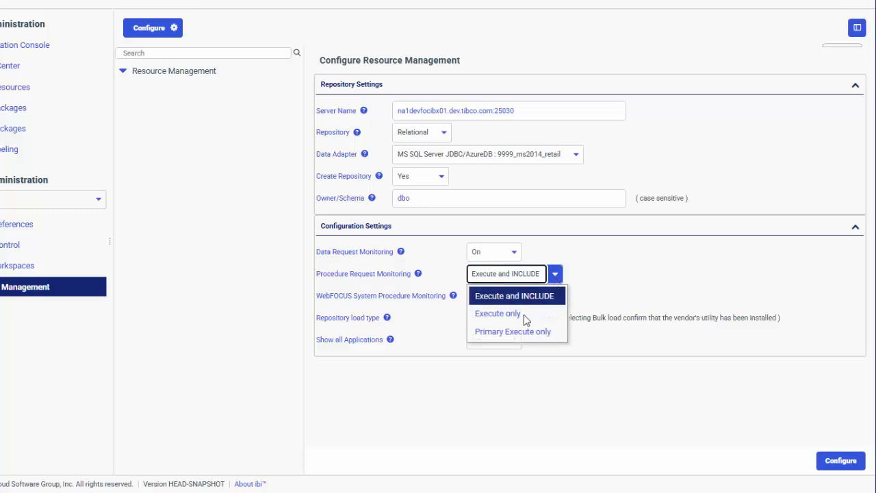
{"action": "left_click", "coordinate": [646, 261]}
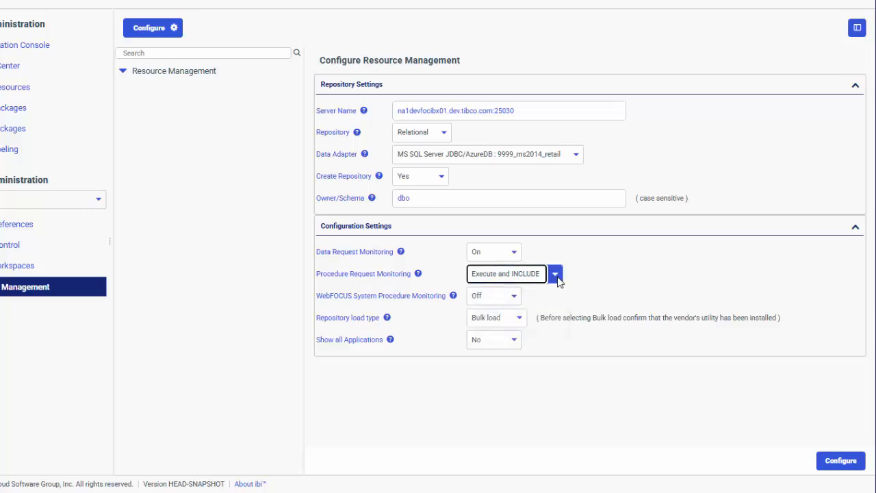
{"action": "left_click", "coordinate": [555, 274]}
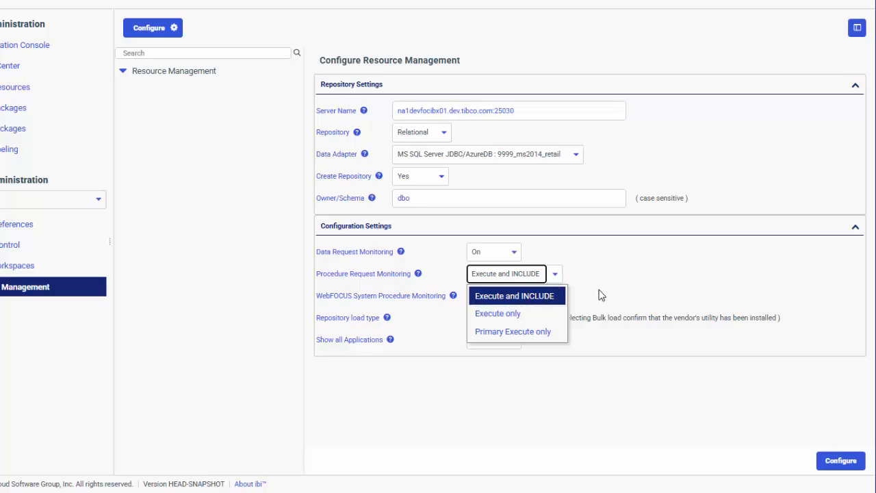
{"action": "left_click", "coordinate": [620, 283]}
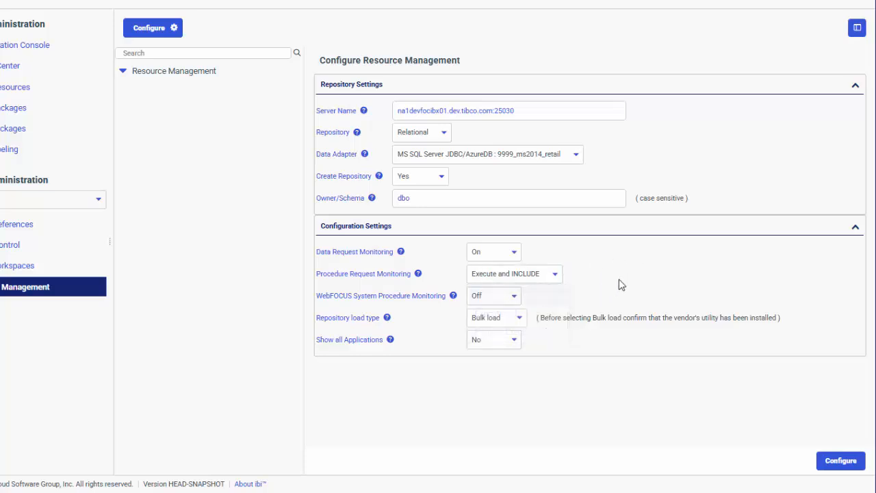
{"action": "left_click", "coordinate": [555, 275]}
{"action": "left_click", "coordinate": [549, 293]}
{"action": "left_click", "coordinate": [555, 274]}
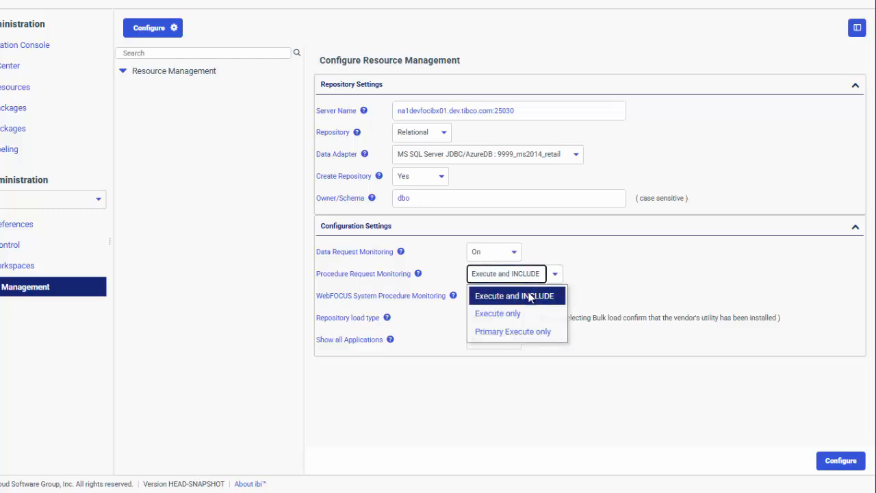
{"action": "left_click", "coordinate": [616, 275]}
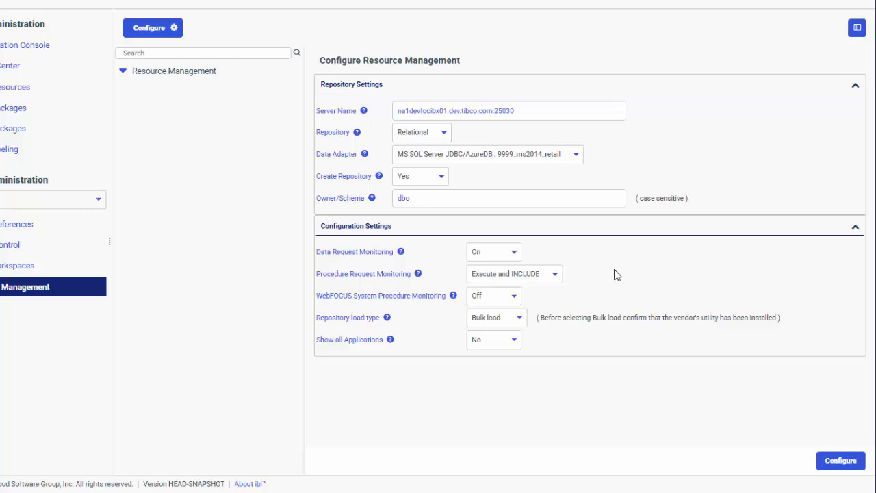
{"action": "left_click", "coordinate": [517, 303]}
{"action": "left_click", "coordinate": [517, 303]}
{"action": "left_click", "coordinate": [554, 276]}
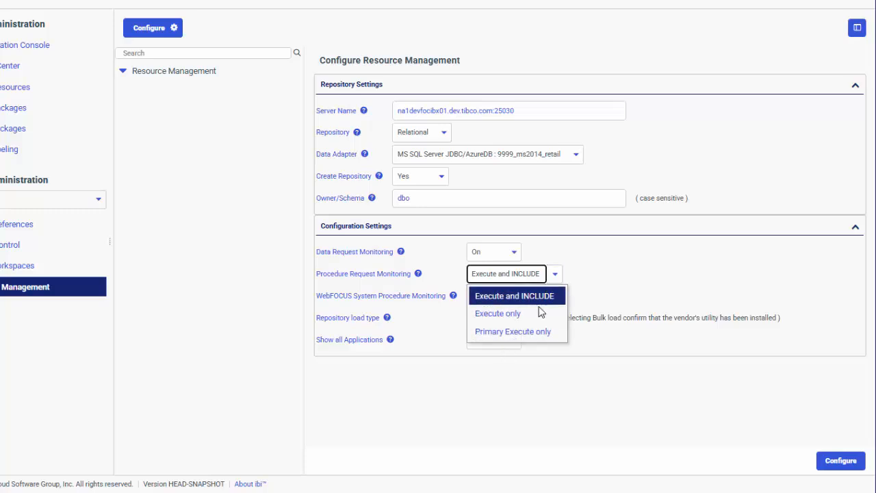
{"action": "left_click", "coordinate": [618, 270]}
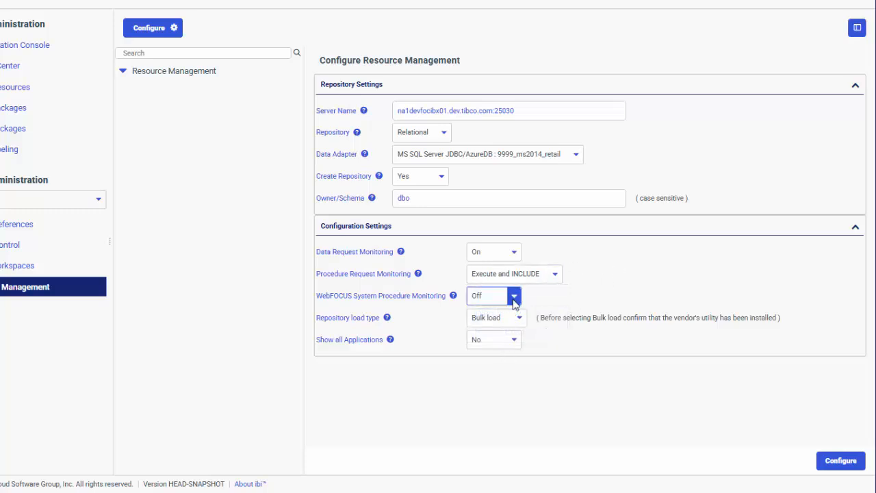
Examine the choices for WebFOCUS System Procedure Monitoring, Repository load type and Repository, keeping Off, Bulk load and Relational.
{"action": "left_click", "coordinate": [515, 299]}
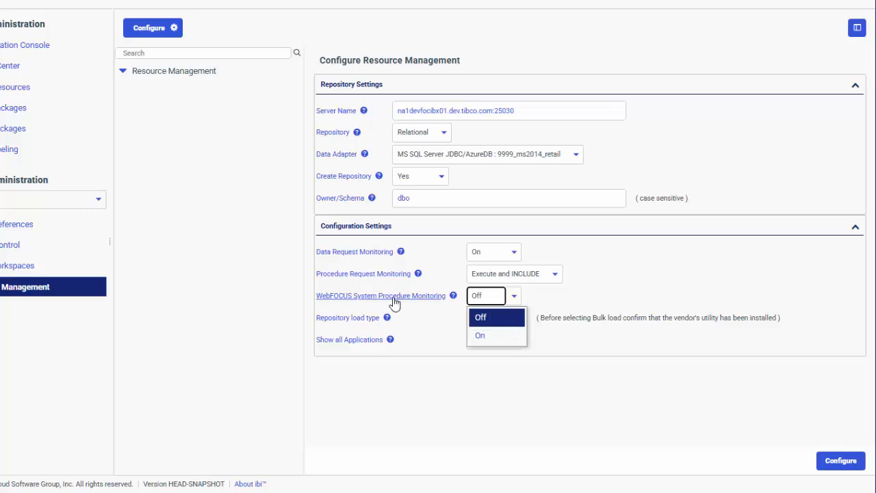
{"action": "left_click", "coordinate": [596, 300]}
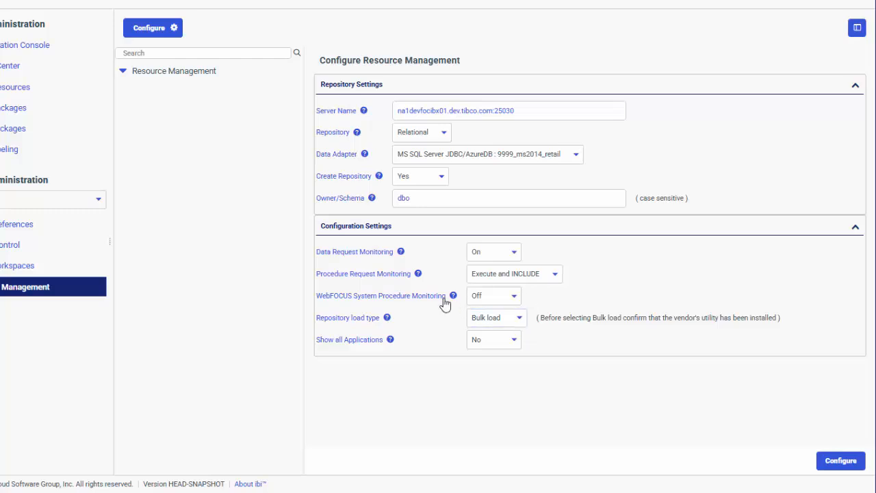
{"action": "left_click", "coordinate": [522, 319]}
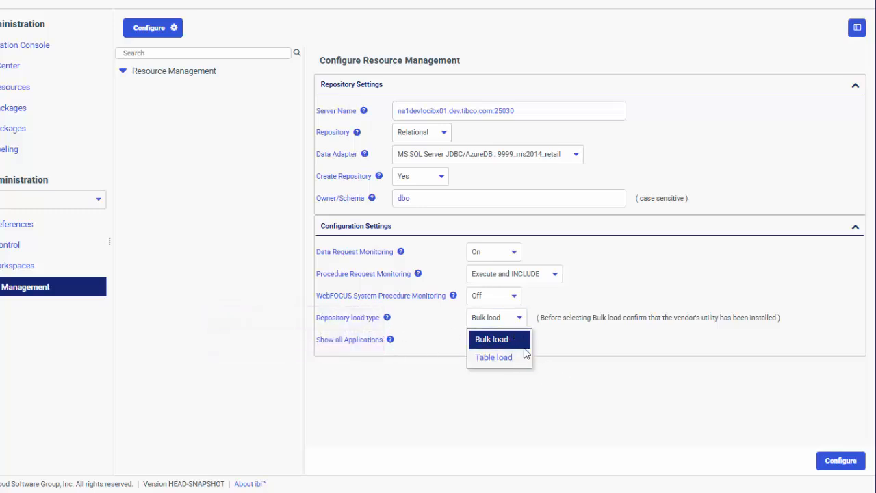
{"action": "left_click", "coordinate": [635, 349]}
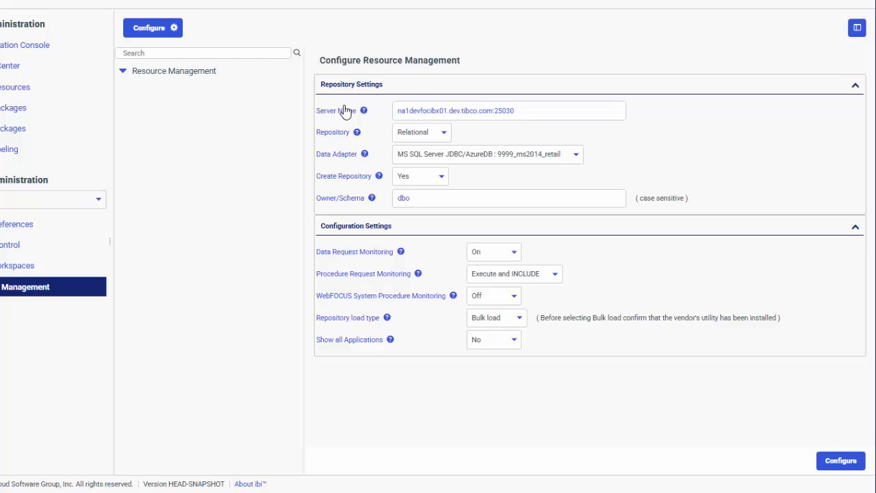
{"action": "left_click", "coordinate": [445, 136]}
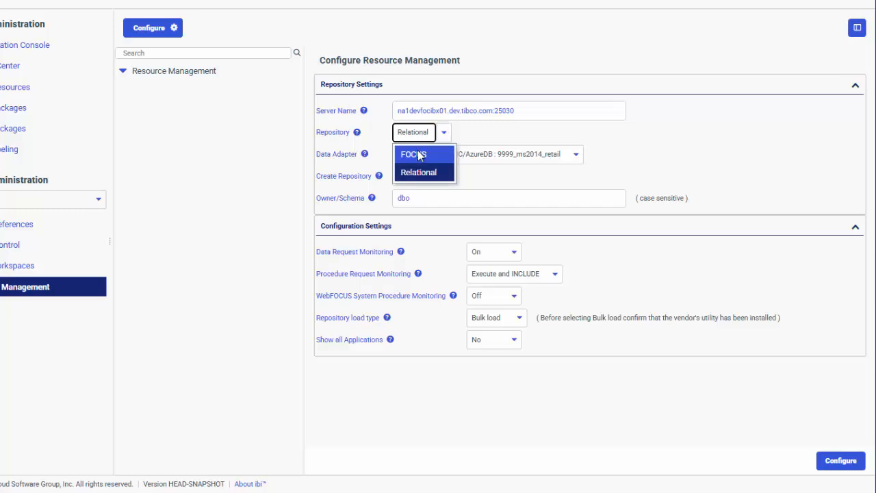
{"action": "left_click", "coordinate": [415, 170]}
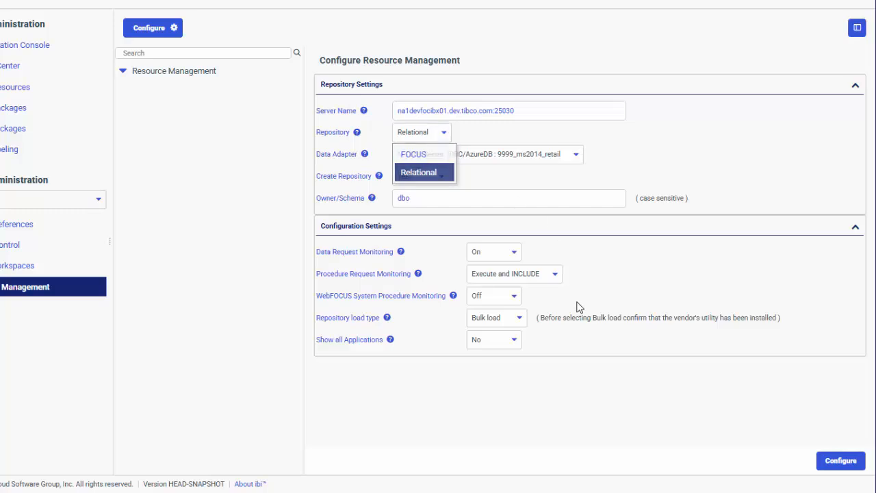
Set Show all Applications to Yes, apply the Resource Management configuration and acknowledge the notice about monitoring properties.
{"action": "left_click", "coordinate": [514, 339]}
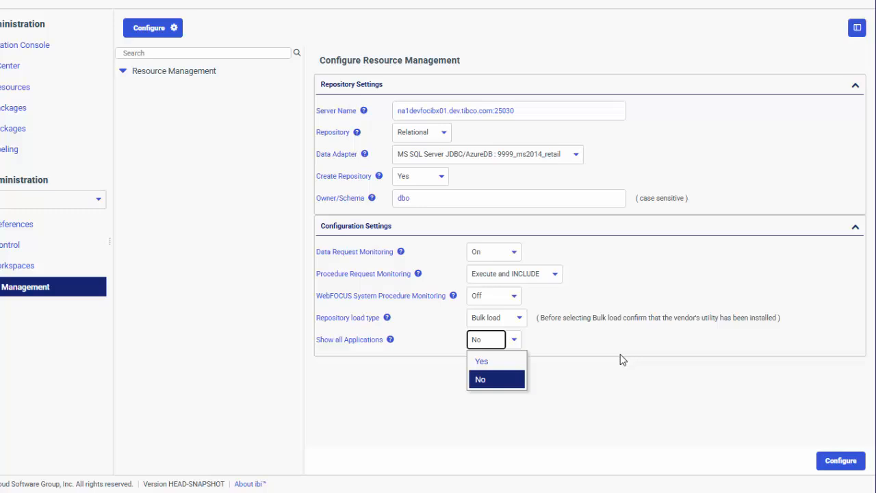
{"action": "left_click", "coordinate": [483, 361]}
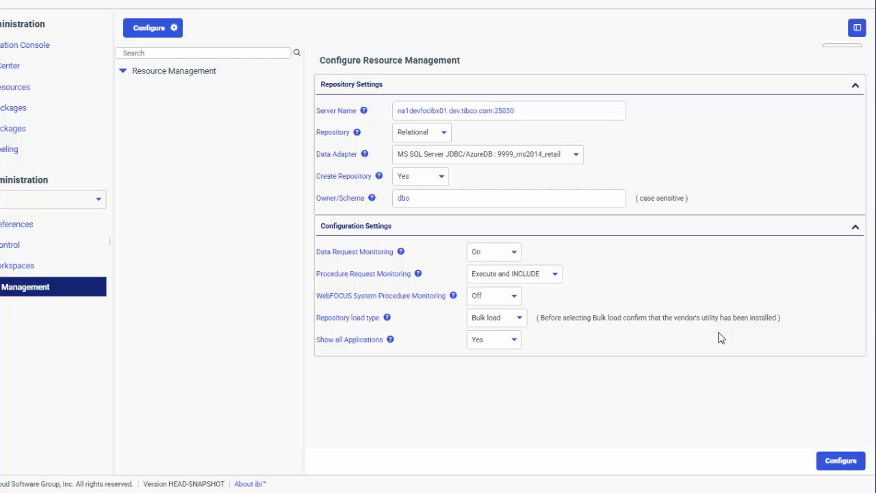
{"action": "left_click", "coordinate": [515, 340]}
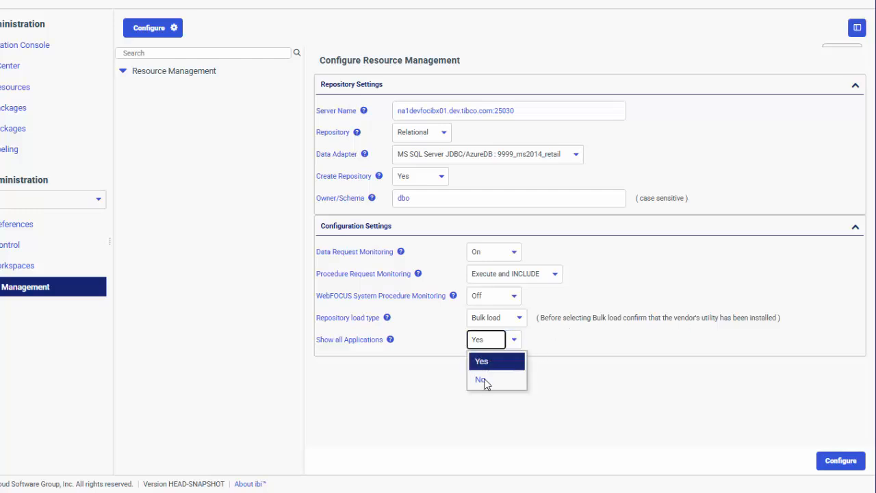
{"action": "left_click", "coordinate": [580, 345]}
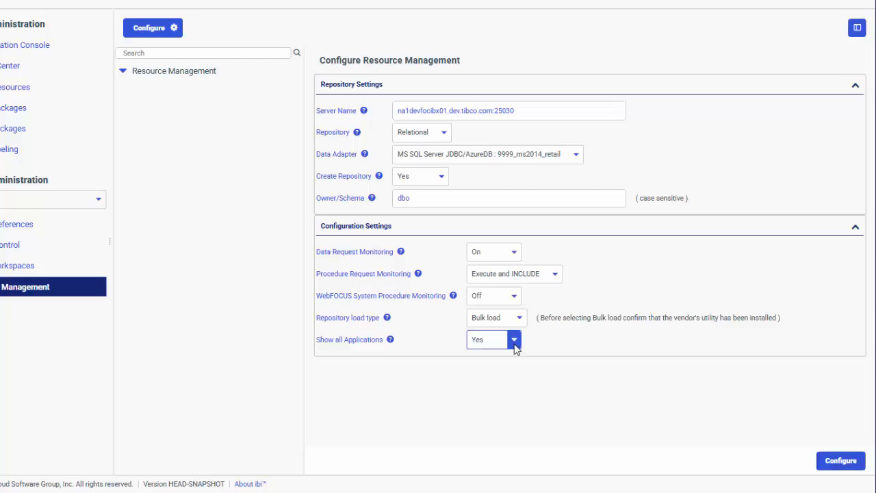
{"action": "left_click", "coordinate": [841, 461]}
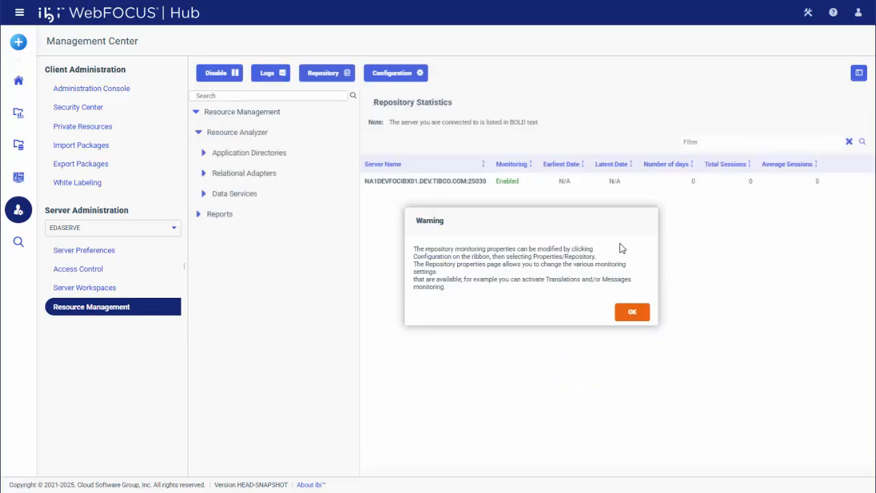
{"action": "left_click", "coordinate": [633, 312]}
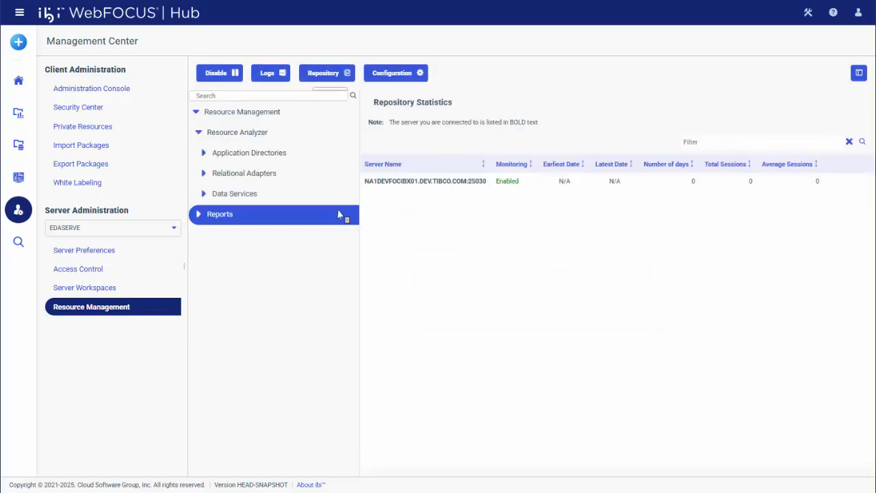
Run the Repository Statistics report from the Reports group in HTML format for the date 2025/04/02.
{"action": "left_click", "coordinate": [206, 156]}
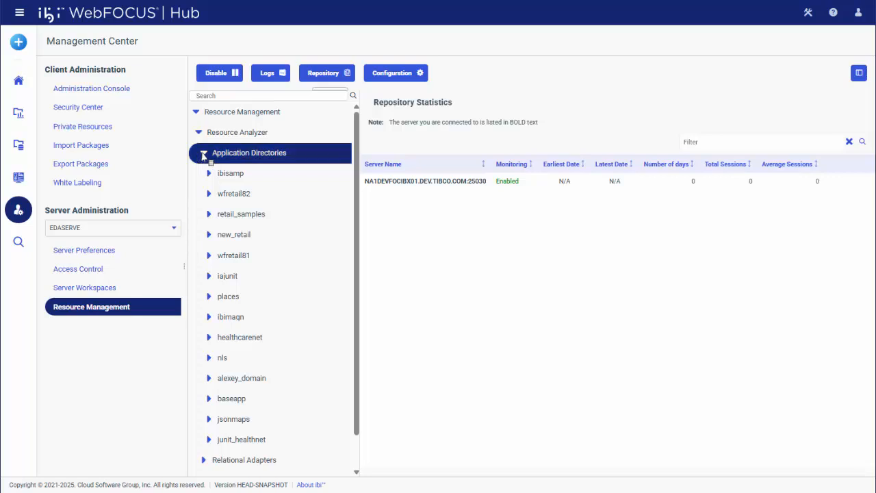
{"action": "left_click", "coordinate": [205, 154]}
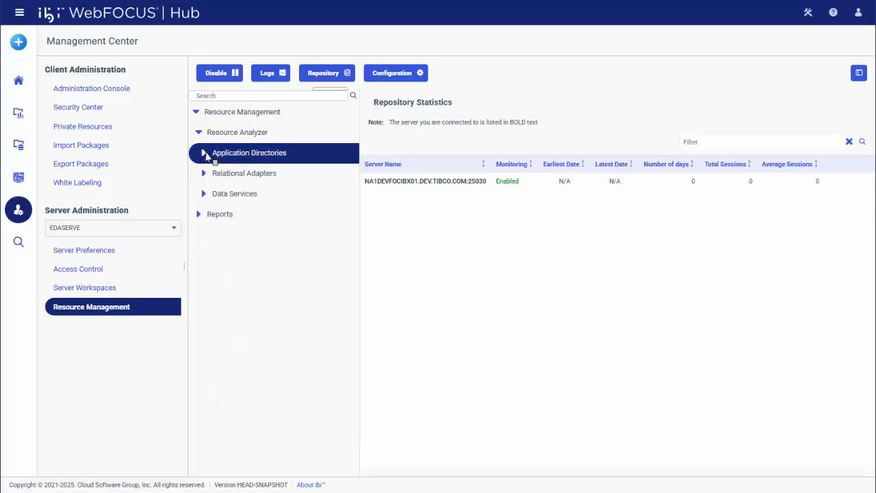
{"action": "left_click", "coordinate": [199, 214]}
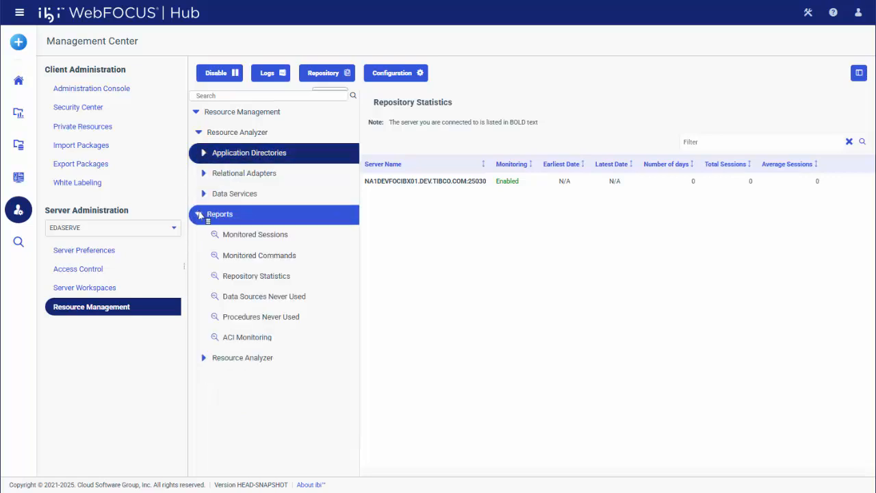
{"action": "right_click", "coordinate": [259, 280]}
{"action": "left_click", "coordinate": [254, 288]}
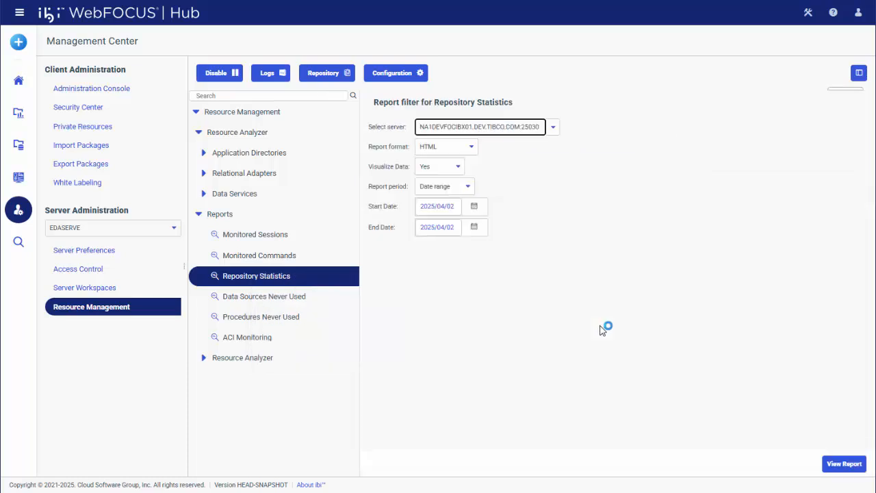
{"action": "left_click", "coordinate": [844, 464]}
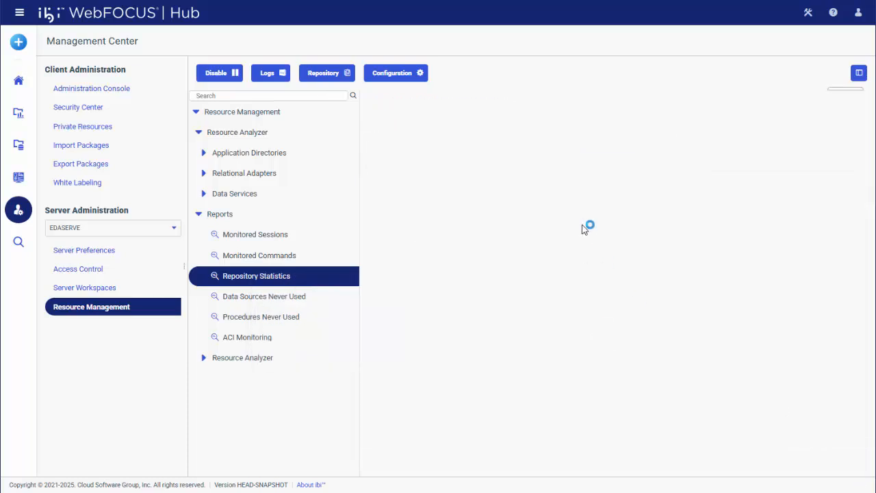
Run the Category Sales chart from the Small Widgets folder of the Retail Samples workspace and close its output.
{"action": "left_click", "coordinate": [19, 122]}
{"action": "right_click", "coordinate": [231, 171]}
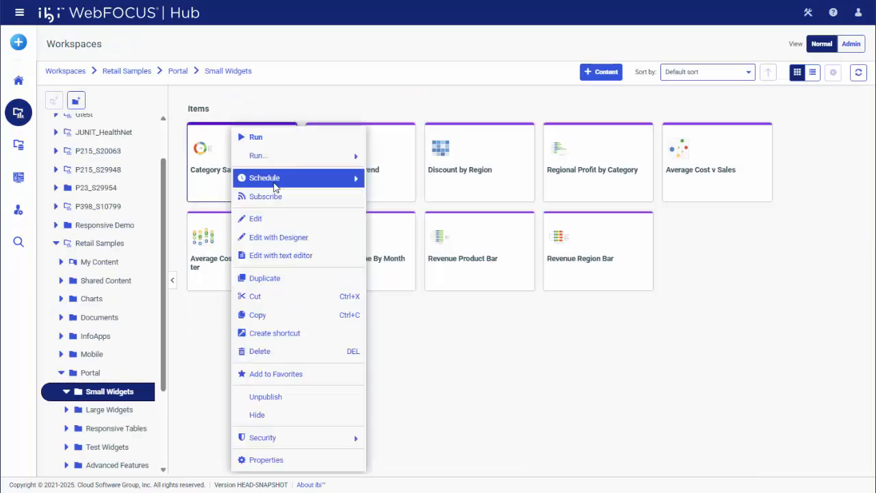
{"action": "mouse_move", "coordinate": [293, 158]}
{"action": "left_click", "coordinate": [384, 158]}
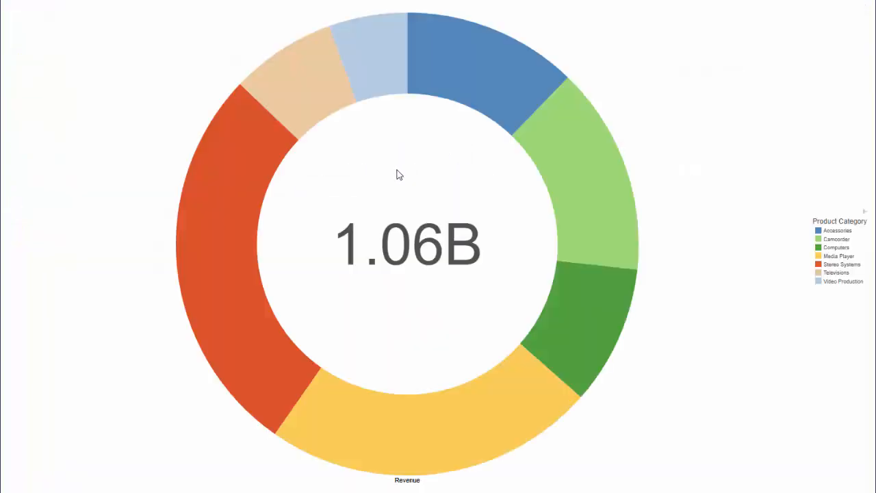
{"action": "key", "text": "ctrl+w"}
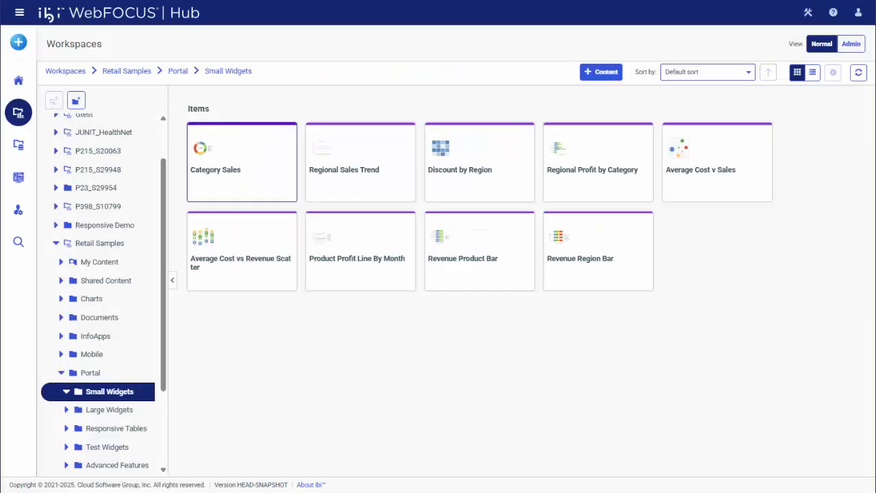
Return to Resource Management, rerun the Repository Statistics report for 2025/04/02, and examine the GRAPH entry in the Monitored Commands report.
{"action": "left_click", "coordinate": [20, 211]}
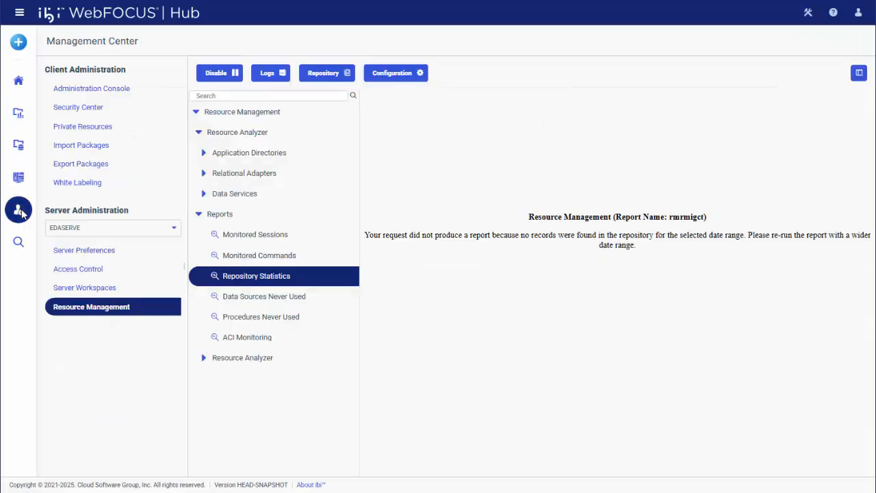
{"action": "left_click", "coordinate": [268, 277]}
{"action": "left_click", "coordinate": [276, 285]}
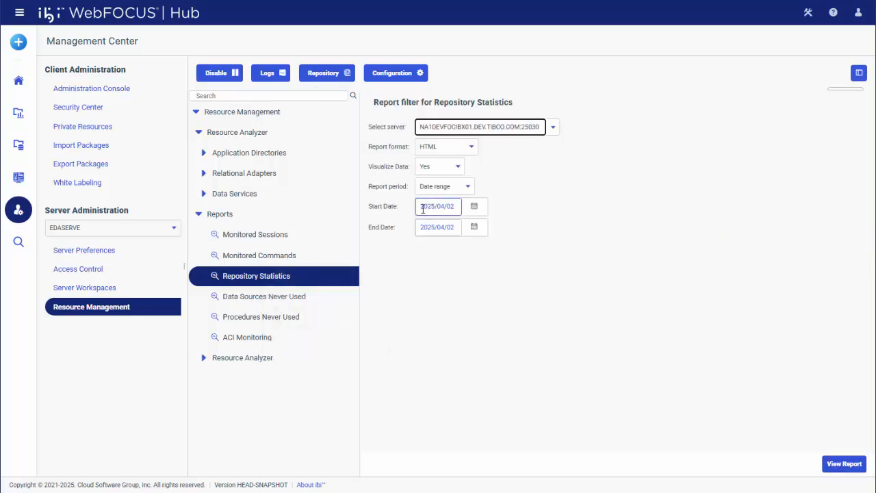
{"action": "left_click", "coordinate": [844, 464]}
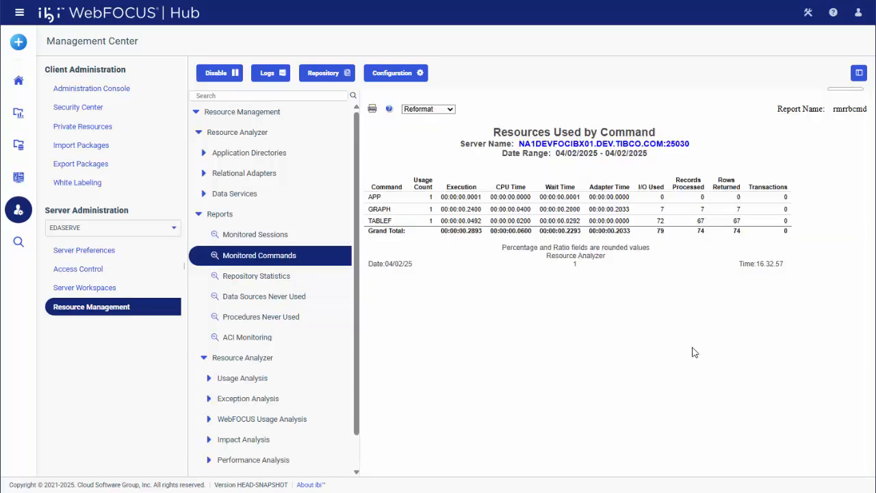
{"action": "double_click", "coordinate": [380, 208]}
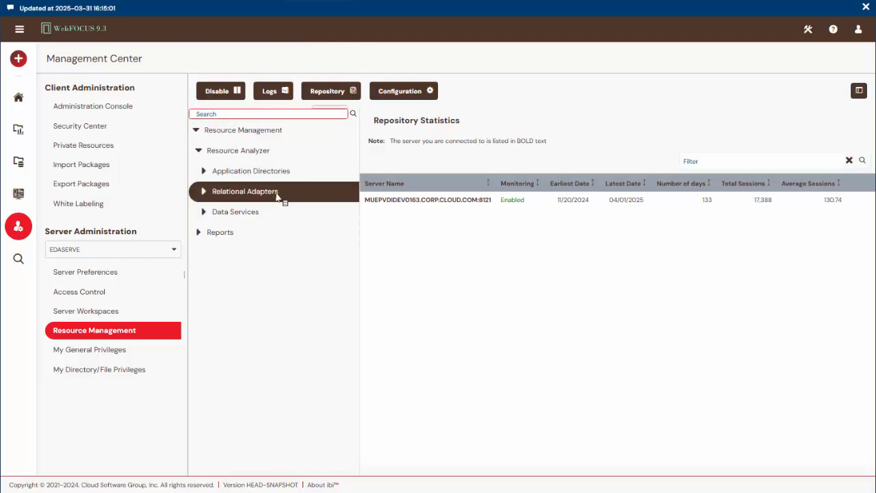
Examine the available report list and the data source and procedure monitoring options for the ibisamp application directory.
{"action": "left_click", "coordinate": [199, 235]}
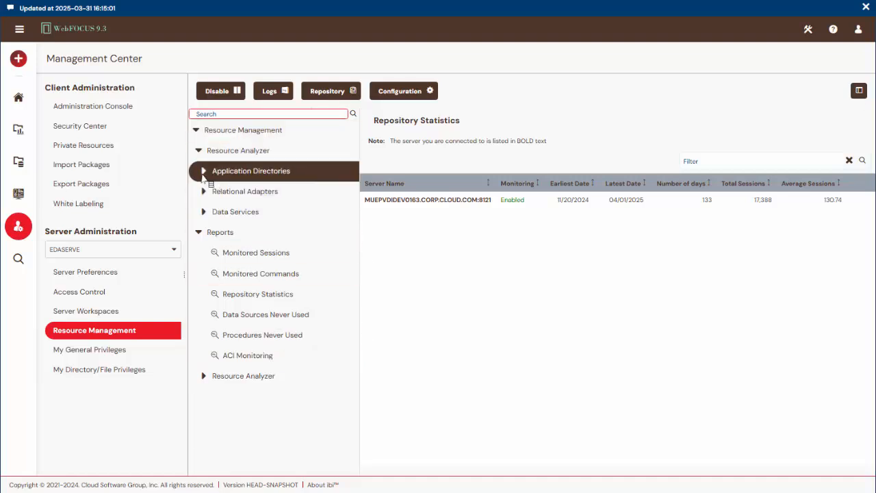
{"action": "left_click", "coordinate": [203, 172]}
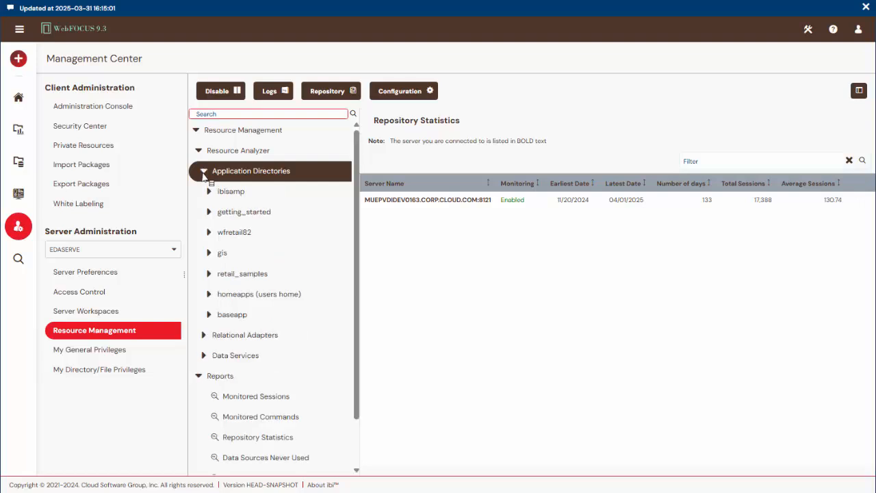
{"action": "right_click", "coordinate": [245, 197]}
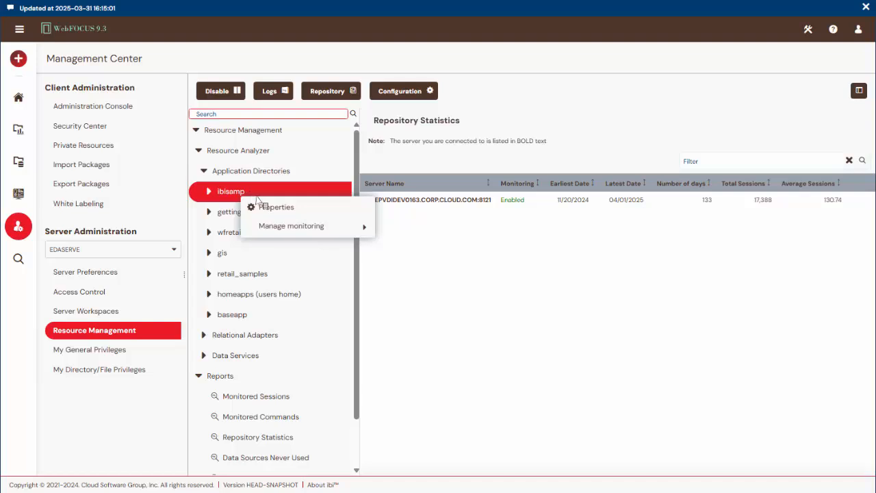
{"action": "mouse_move", "coordinate": [339, 227]}
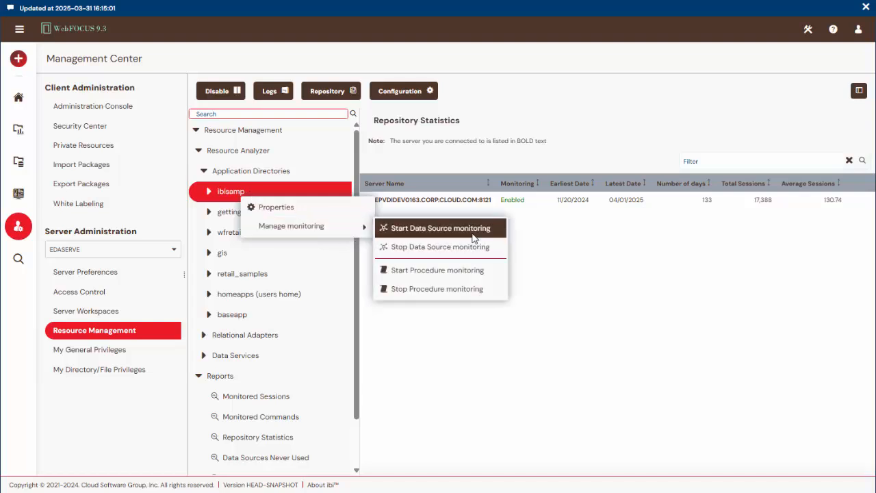
{"action": "left_click", "coordinate": [305, 235]}
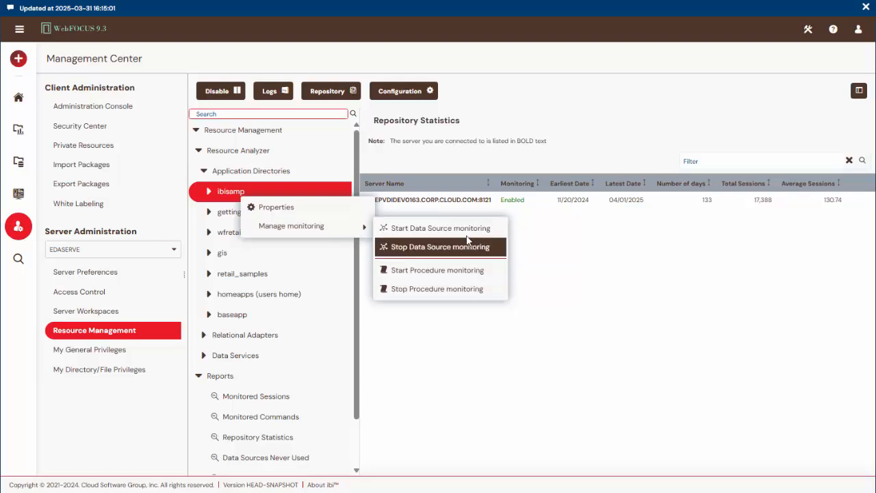
{"action": "left_click", "coordinate": [563, 298]}
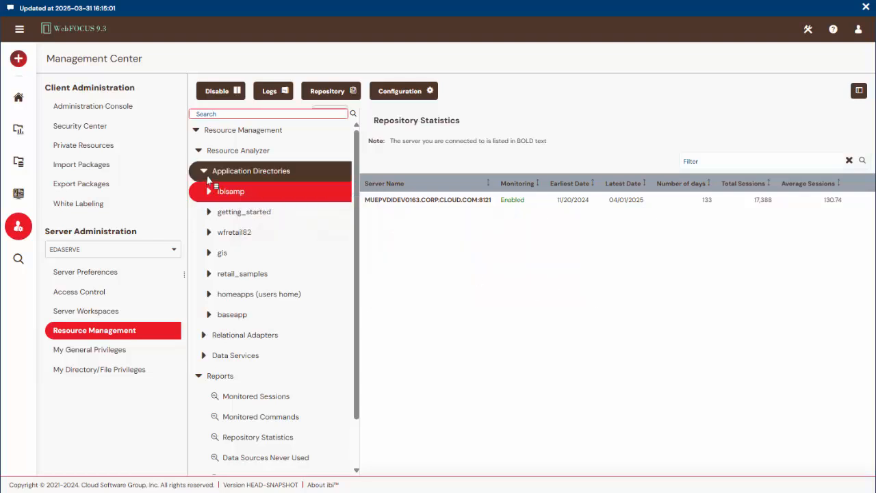
{"action": "left_click", "coordinate": [210, 173]}
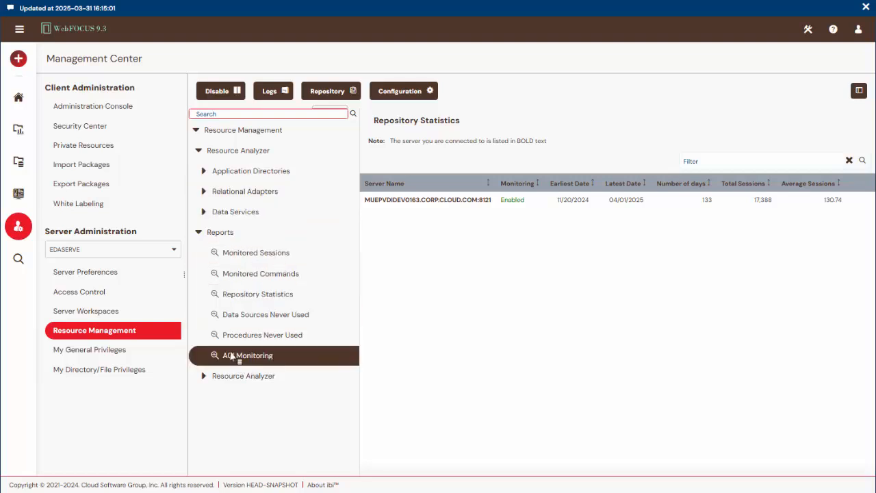
Expand the Resource Analyzer group under Reports and review its analysis categories.
{"action": "left_click", "coordinate": [203, 377]}
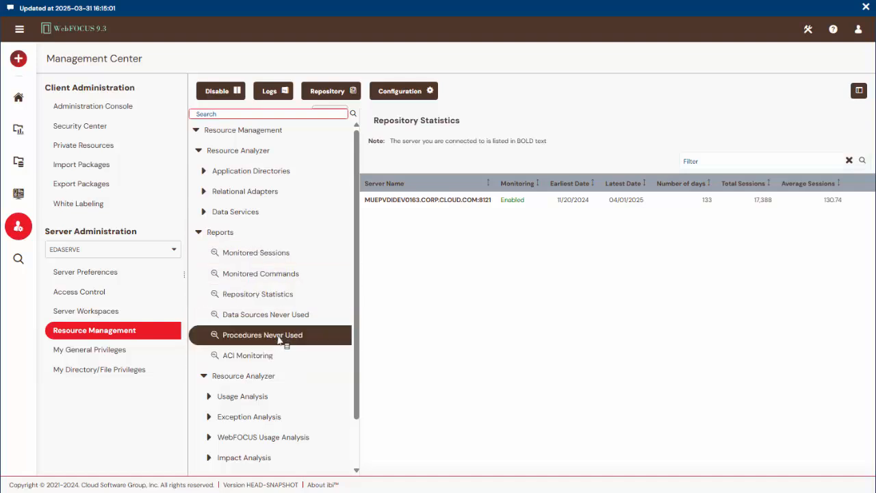
{"action": "scroll", "coordinate": [278, 390], "scroll_direction": "down", "scroll_amount": 2}
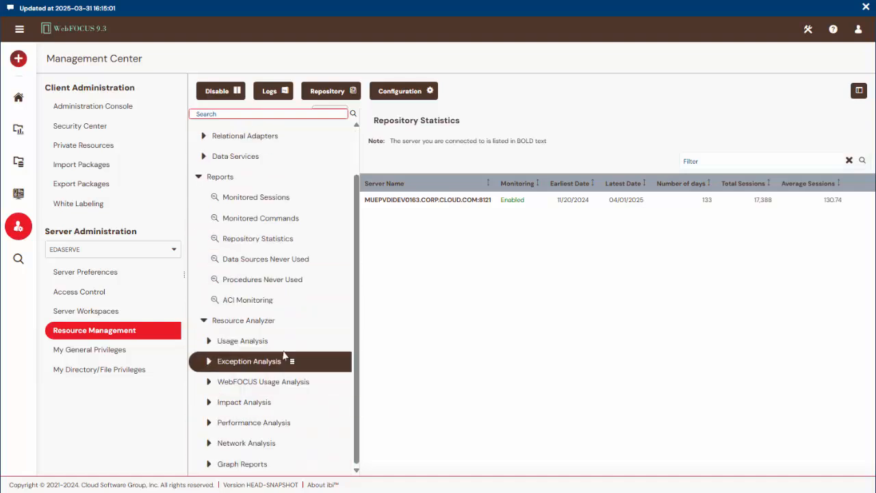
{"action": "scroll", "coordinate": [287, 357], "scroll_direction": "up", "scroll_amount": 2}
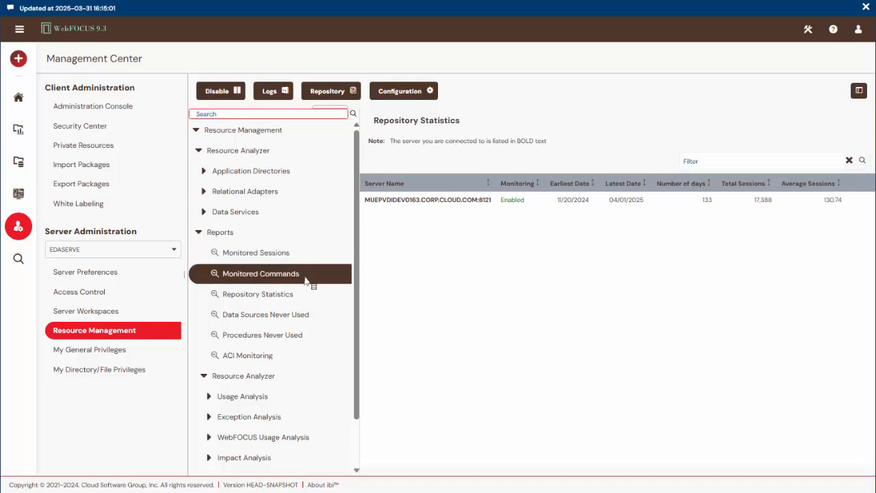
Run the Monitored Sessions report in HTML format for the date range 2024/11/20 to 2025/04/02.
{"action": "right_click", "coordinate": [295, 295]}
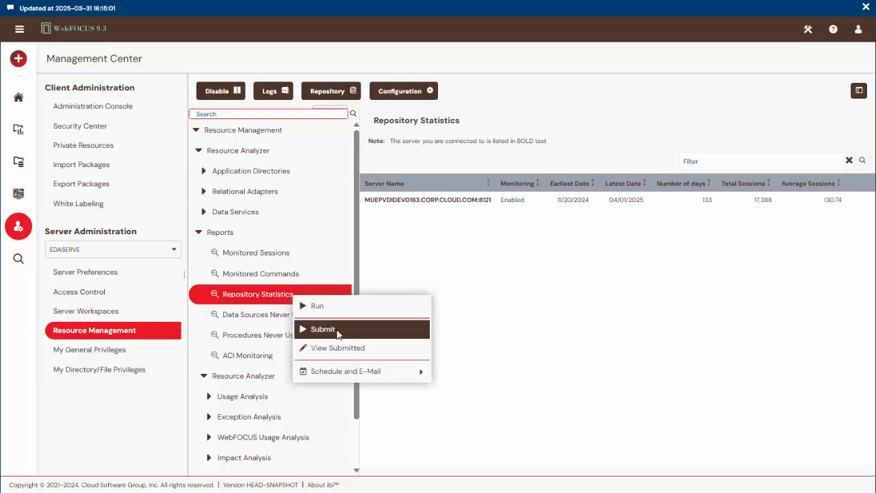
{"action": "right_click", "coordinate": [226, 253]}
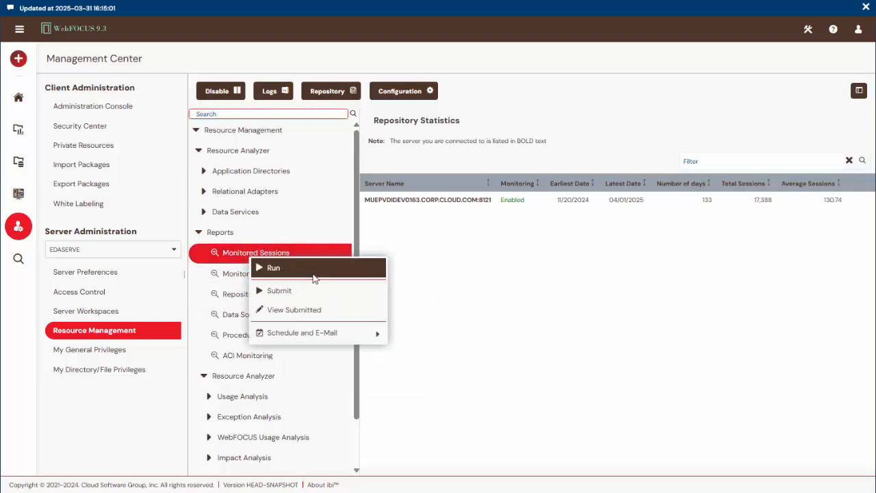
{"action": "left_click", "coordinate": [316, 267]}
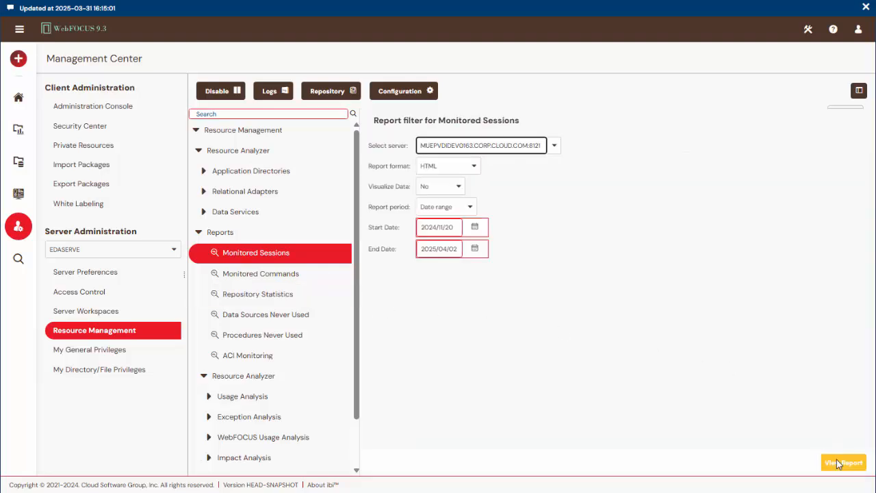
{"action": "left_click", "coordinate": [844, 460]}
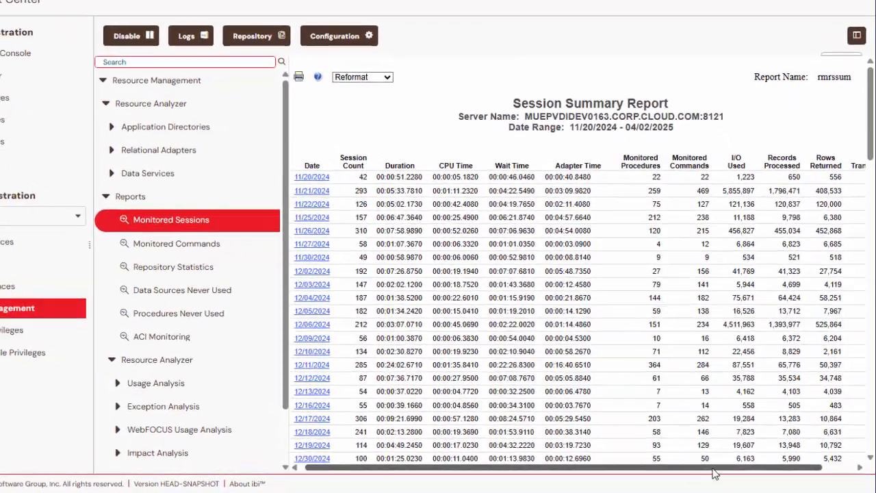
Examine all columns of the Session Summary Report, including the I/O used on 12/06/2024.
{"action": "left_click_drag", "start_coordinate": [713, 472], "coordinate": [743, 473]}
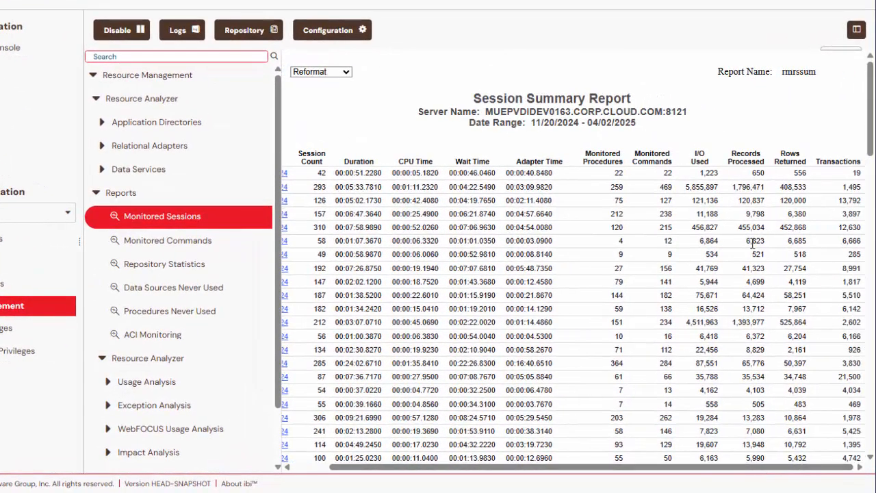
{"action": "double_click", "coordinate": [708, 323]}
{"action": "left_click_drag", "start_coordinate": [766, 472], "coordinate": [730, 473]}
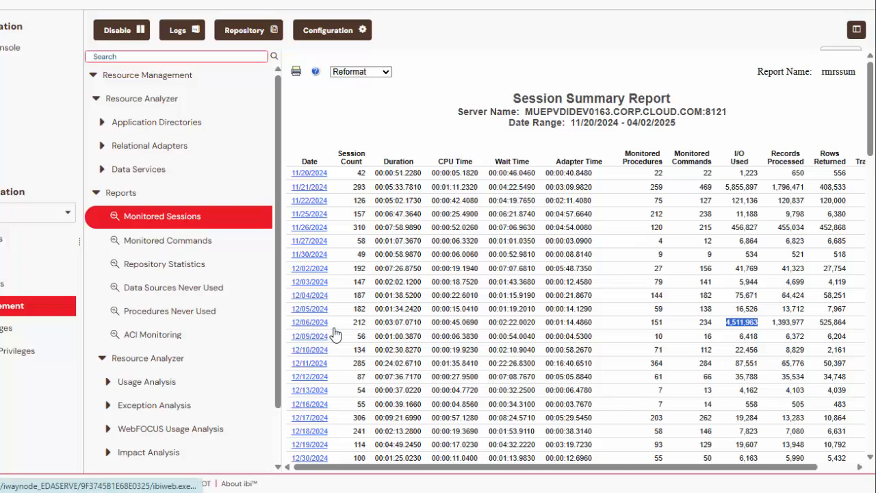
Examine the 04/01/2025 and 04/02/2025 rows at the end of the Session Summary Report, comparing commands, I/O, records processed and rows returned.
{"action": "scroll", "coordinate": [492, 349], "scroll_direction": "down", "scroll_amount": 7}
{"action": "scroll", "coordinate": [492, 349], "scroll_direction": "down", "scroll_amount": 10}
{"action": "scroll", "coordinate": [505, 349], "scroll_direction": "down", "scroll_amount": 1}
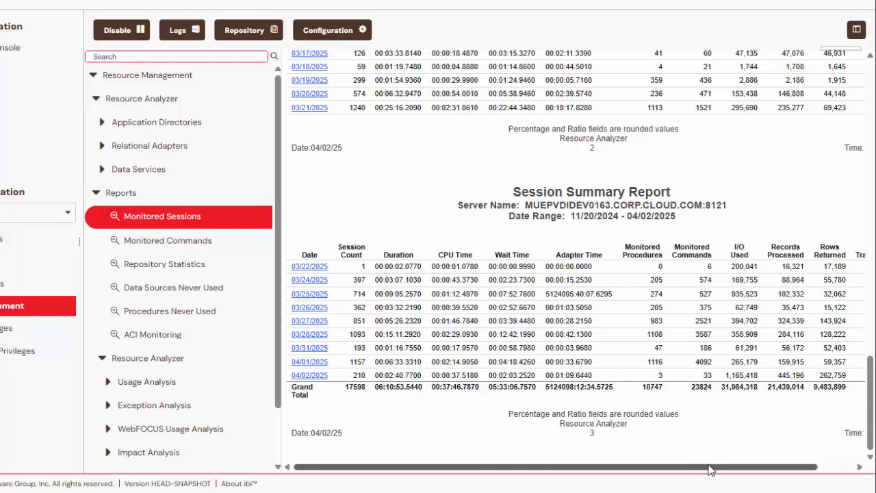
{"action": "left_click_drag", "start_coordinate": [708, 471], "coordinate": [671, 472]}
{"action": "double_click", "coordinate": [707, 362]}
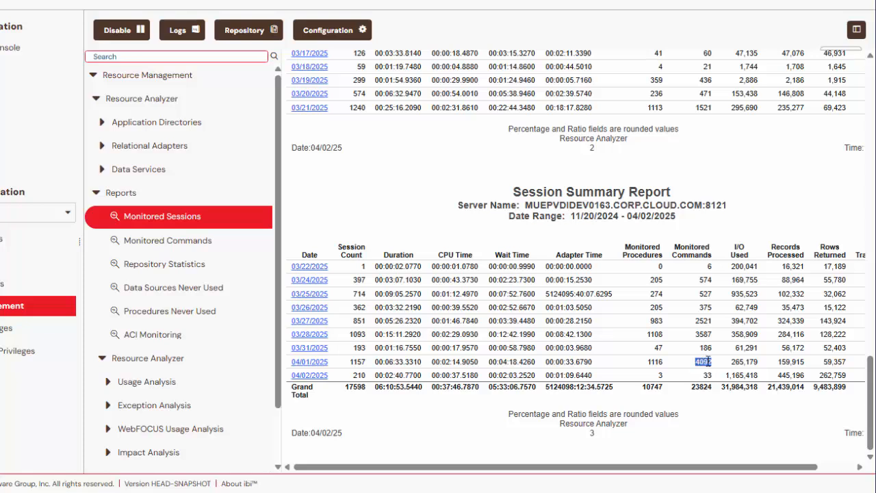
{"action": "double_click", "coordinate": [727, 375]}
{"action": "double_click", "coordinate": [799, 375]}
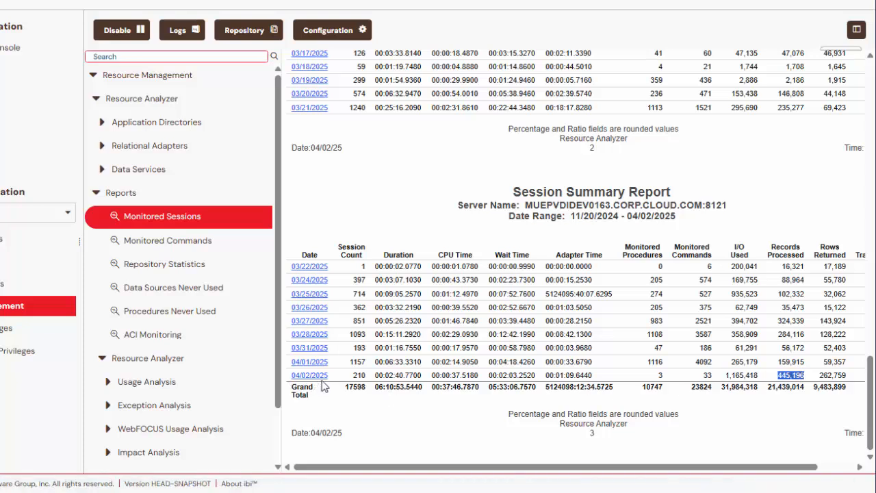
{"action": "left_click", "coordinate": [838, 374]}
{"action": "double_click", "coordinate": [834, 374]}
{"action": "left_click", "coordinate": [835, 373]}
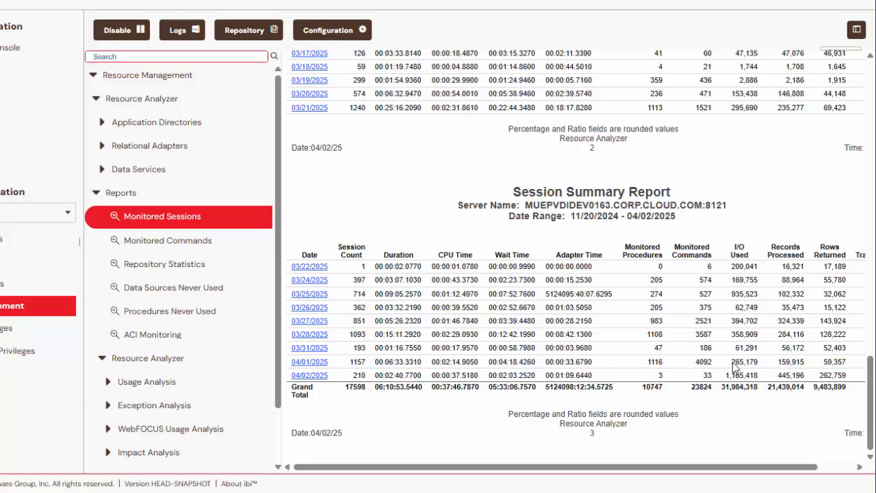
{"action": "double_click", "coordinate": [661, 361]}
{"action": "double_click", "coordinate": [841, 373]}
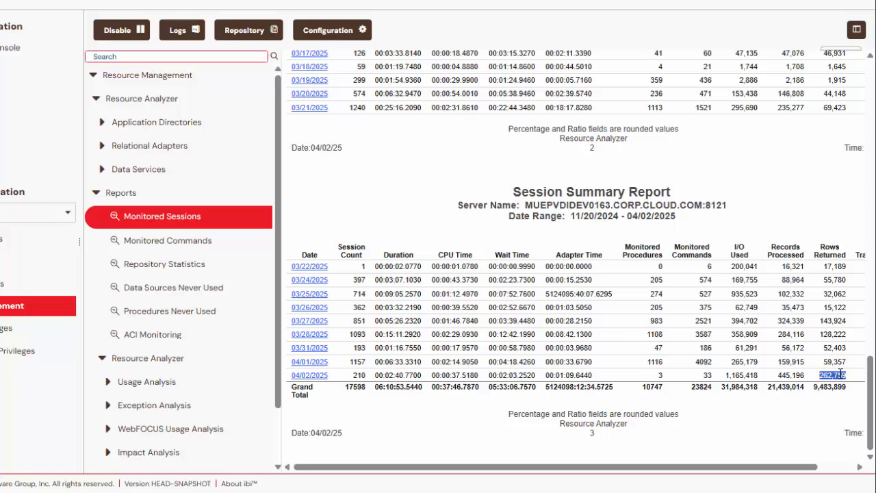
Drill down from the 04/02/2025 sessions to the hourly summary and the quarter-hour breakdown for hour 16.
{"action": "left_click", "coordinate": [310, 376]}
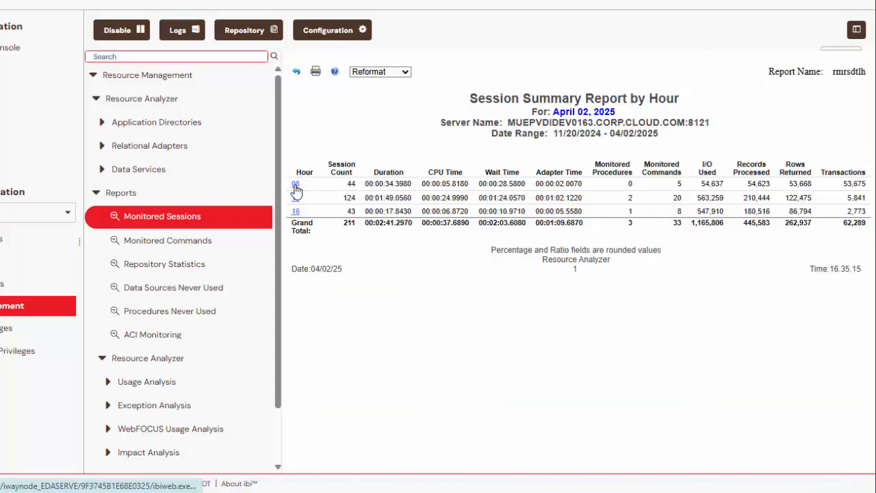
{"action": "left_click", "coordinate": [296, 211]}
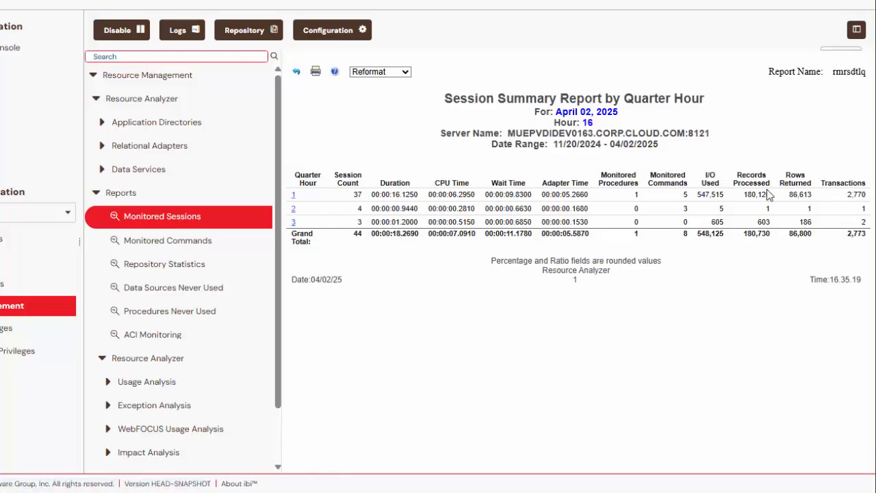
Run the Repository Statistics report from the Reports group.
{"action": "left_click", "coordinate": [166, 267]}
{"action": "left_click", "coordinate": [189, 279]}
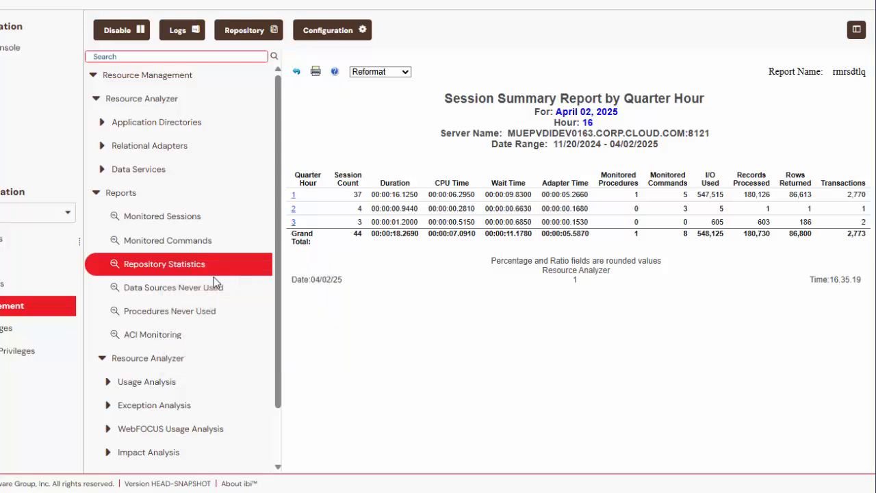
{"action": "left_click", "coordinate": [826, 462]}
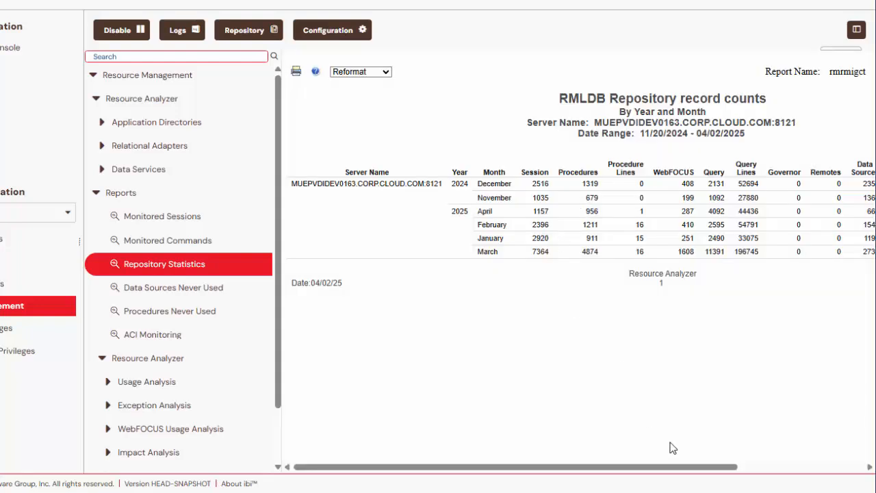
Examine the repository record counts by year and month across all columns, including the March 2025 query lines.
{"action": "left_click_drag", "start_coordinate": [671, 466], "coordinate": [766, 465]}
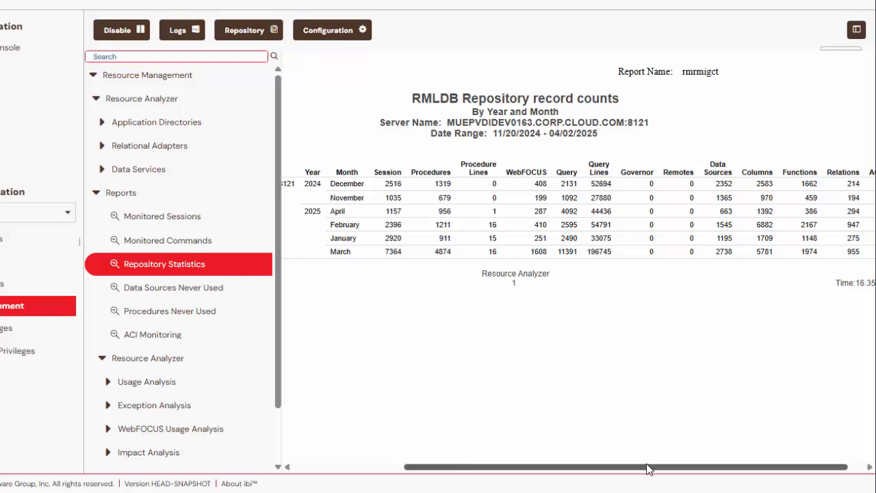
{"action": "left_click_drag", "start_coordinate": [649, 469], "coordinate": [602, 466]}
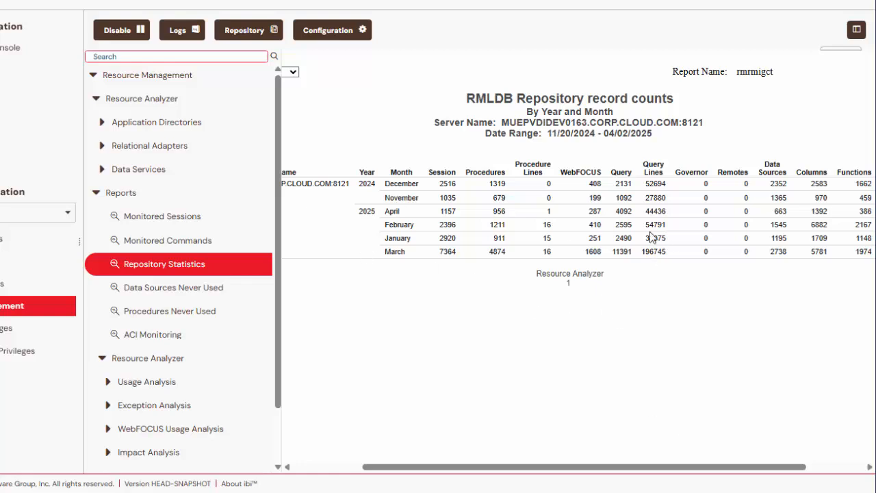
{"action": "left_click_drag", "start_coordinate": [654, 251], "coordinate": [575, 253]}
{"action": "left_click", "coordinate": [659, 255]}
{"action": "left_click_drag", "start_coordinate": [738, 467], "coordinate": [669, 467]}
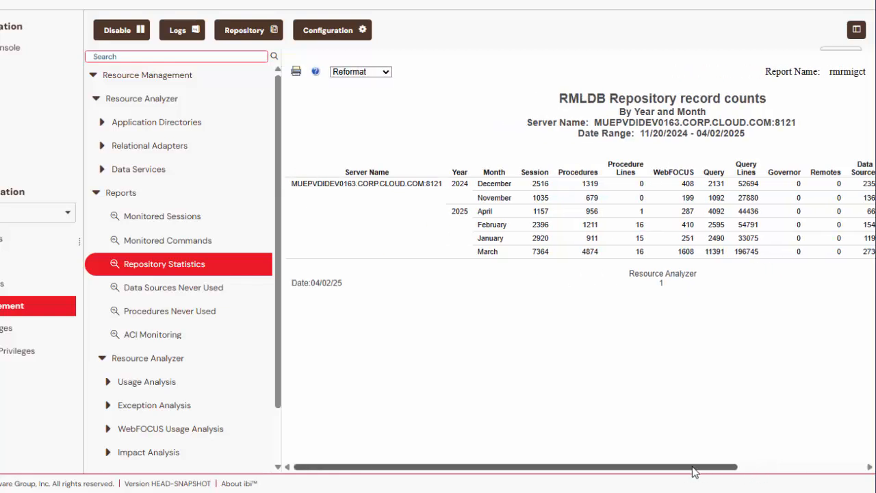
{"action": "double_click", "coordinate": [757, 252]}
{"action": "left_click", "coordinate": [783, 246]}
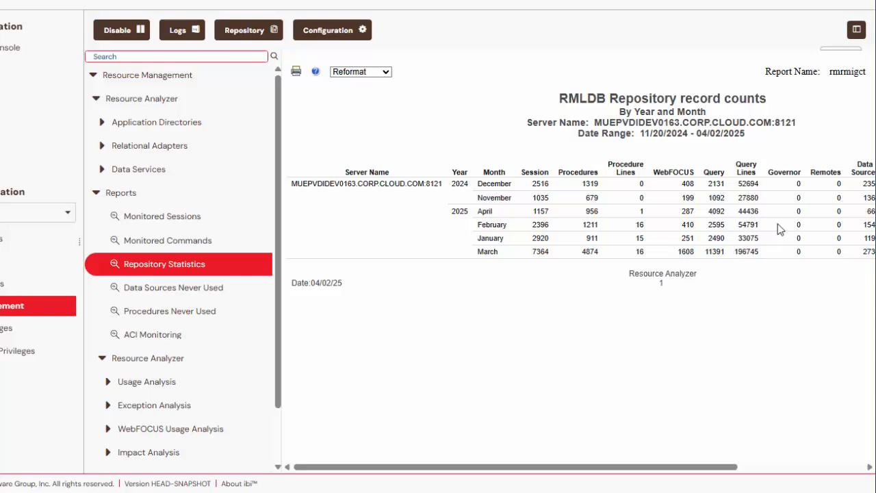
Submit the Data Sources Never Used report in HTML format to run on 2025/04/02 at 16:36.
{"action": "right_click", "coordinate": [177, 290]}
{"action": "left_click", "coordinate": [246, 321]}
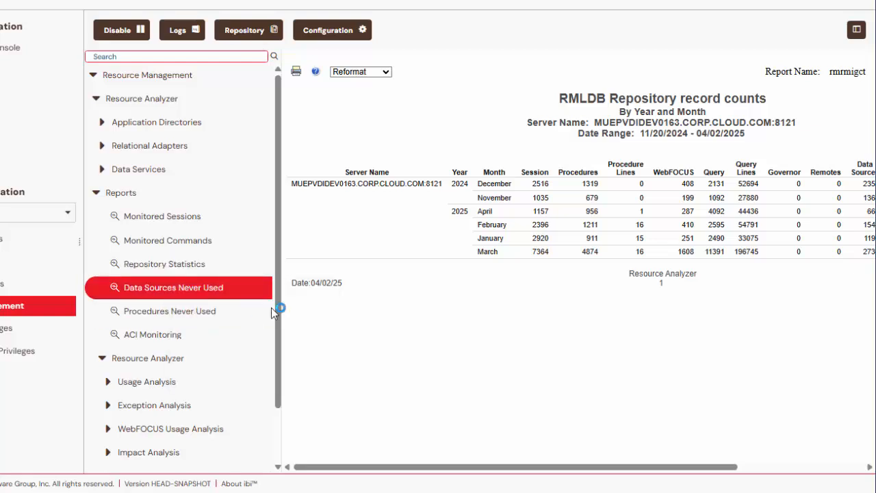
{"action": "left_click", "coordinate": [849, 458]}
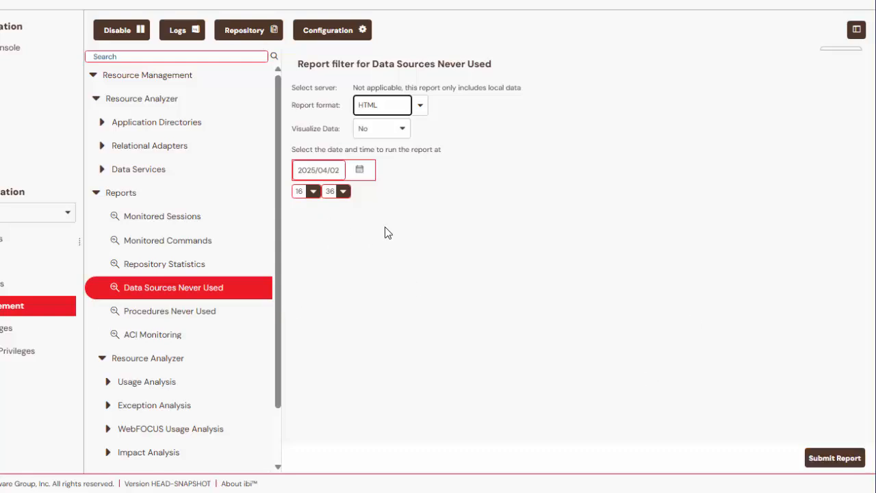
{"action": "left_click", "coordinate": [831, 460]}
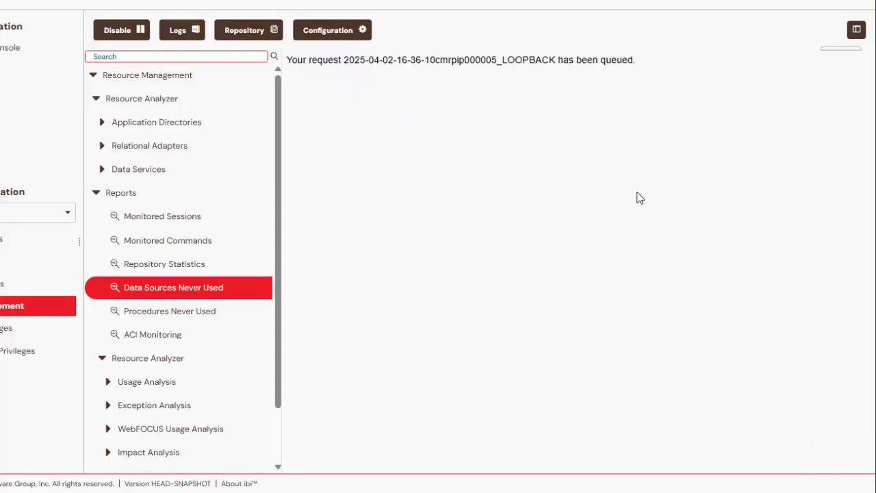
Check the scheduling options for the Data Sources Never Used report and run it immediately in HTML format.
{"action": "left_click", "coordinate": [158, 293]}
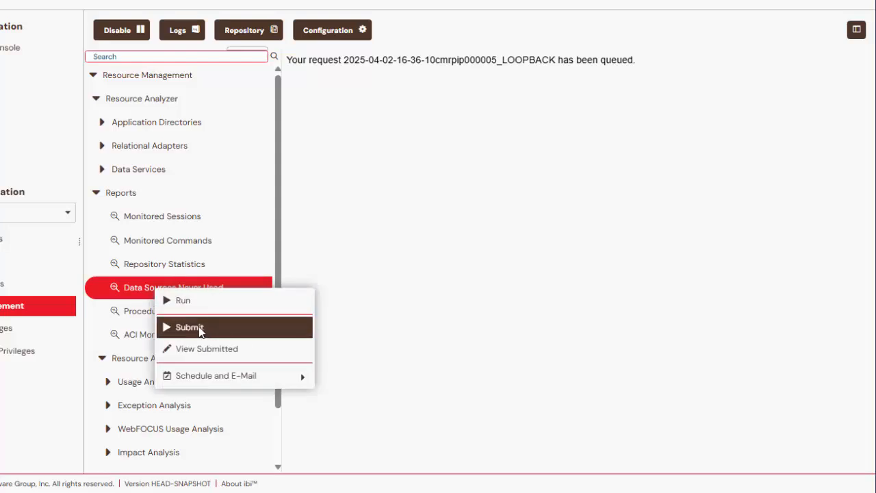
{"action": "mouse_move", "coordinate": [239, 380]}
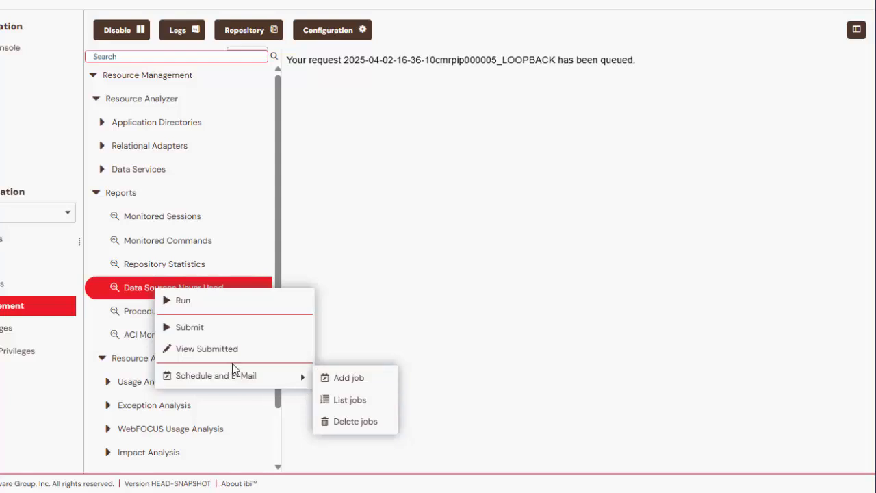
{"action": "left_click", "coordinate": [192, 302]}
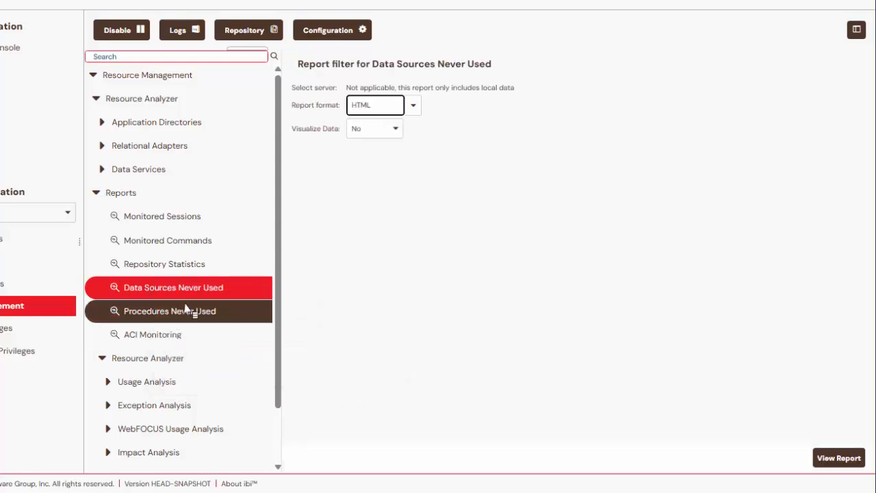
{"action": "left_click", "coordinate": [833, 456]}
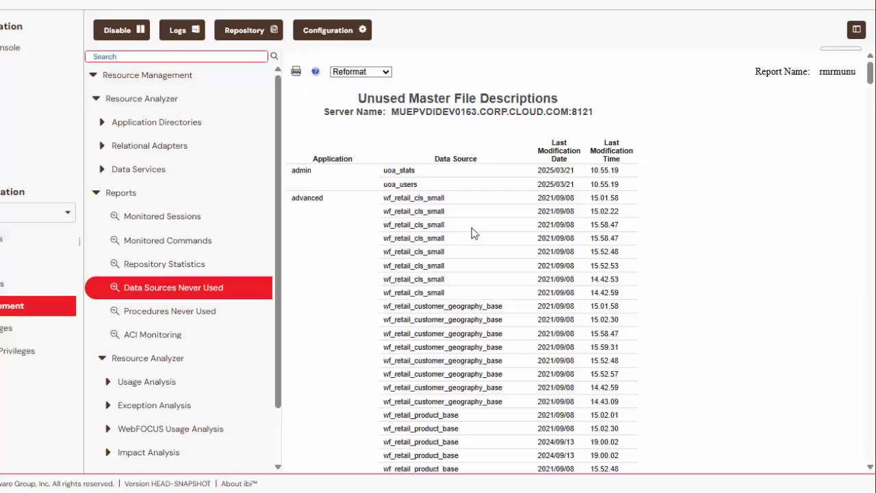
Examine the Unused Master File Descriptions report, focusing on the uoa_stats and uoa_users data sources in the admin application.
{"action": "scroll", "coordinate": [438, 222], "scroll_direction": "down", "scroll_amount": 2}
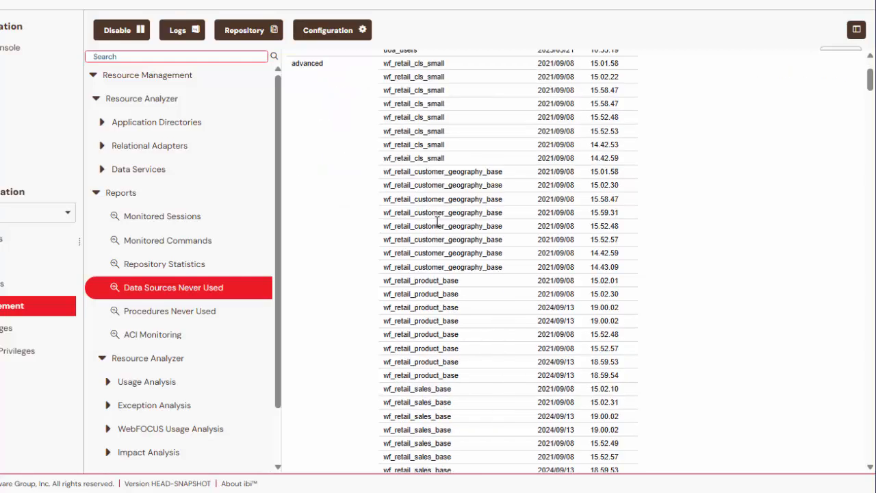
{"action": "scroll", "coordinate": [437, 222], "scroll_direction": "up", "scroll_amount": 2}
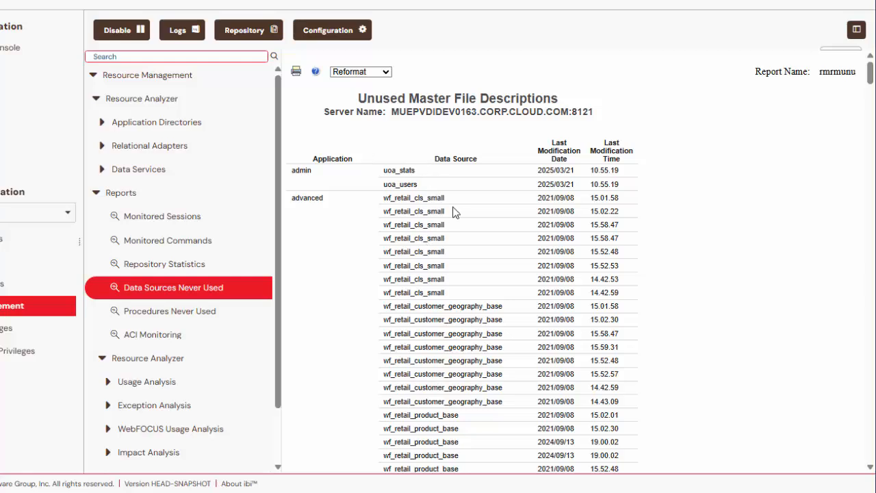
{"action": "scroll", "coordinate": [431, 205], "scroll_direction": "down", "scroll_amount": 2}
{"action": "scroll", "coordinate": [466, 234], "scroll_direction": "up", "scroll_amount": 2}
{"action": "double_click", "coordinate": [299, 172]}
{"action": "left_click", "coordinate": [344, 189]}
{"action": "mouse_move", "coordinate": [381, 171]}
{"action": "left_mouse_down"}
{"action": "mouse_move", "coordinate": [422, 186]}
{"action": "mouse_move", "coordinate": [379, 172]}
{"action": "mouse_move", "coordinate": [420, 187]}
{"action": "mouse_move", "coordinate": [404, 174]}
{"action": "mouse_move", "coordinate": [383, 178]}
{"action": "left_mouse_up"}
{"action": "double_click", "coordinate": [302, 170]}
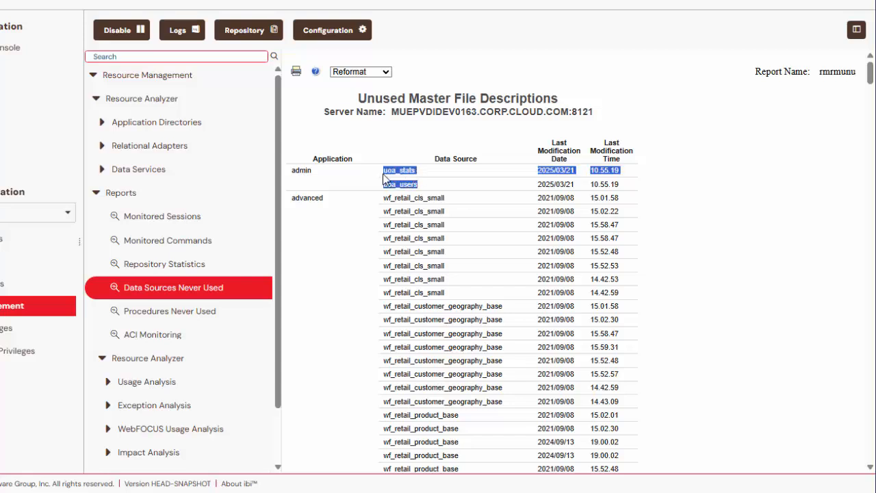
{"action": "double_click", "coordinate": [403, 182]}
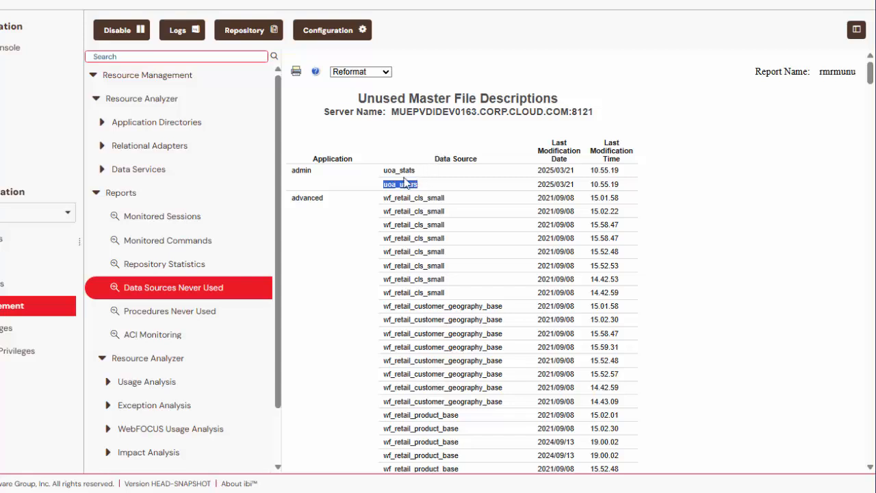
{"action": "double_click", "coordinate": [402, 172]}
{"action": "double_click", "coordinate": [408, 182]}
{"action": "left_click", "coordinate": [415, 183]}
{"action": "left_click_drag", "start_coordinate": [417, 184], "coordinate": [391, 169]}
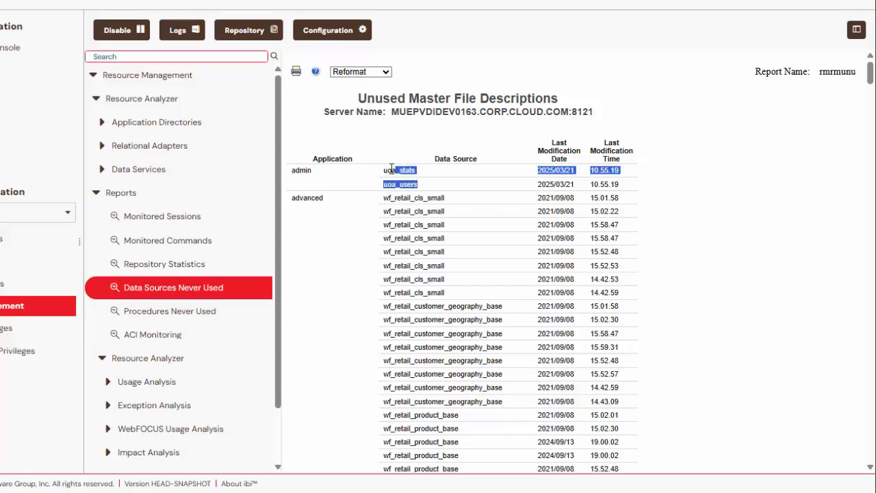
{"action": "left_click", "coordinate": [462, 189]}
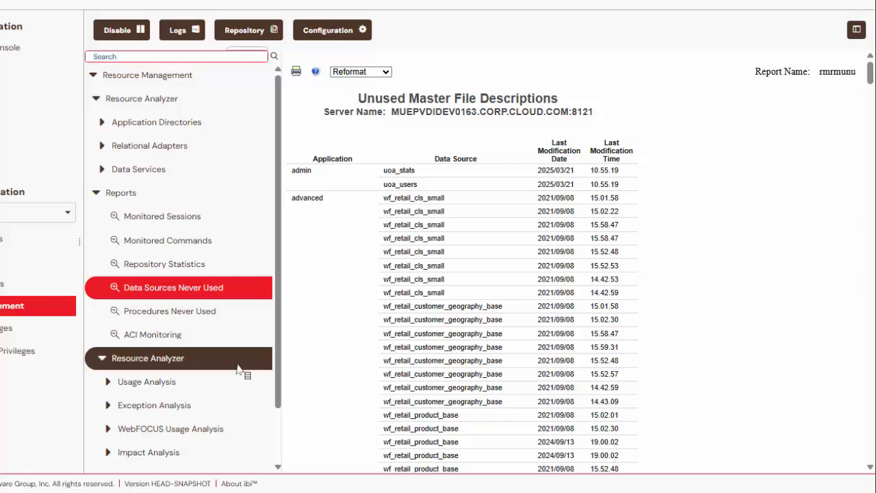
Review the first page of the Unused Master File Descriptions report, from the advanced application down to baseapp.
{"action": "scroll", "coordinate": [201, 216], "scroll_direction": "down", "scroll_amount": 1}
{"action": "scroll", "coordinate": [201, 216], "scroll_direction": "up", "scroll_amount": 1}
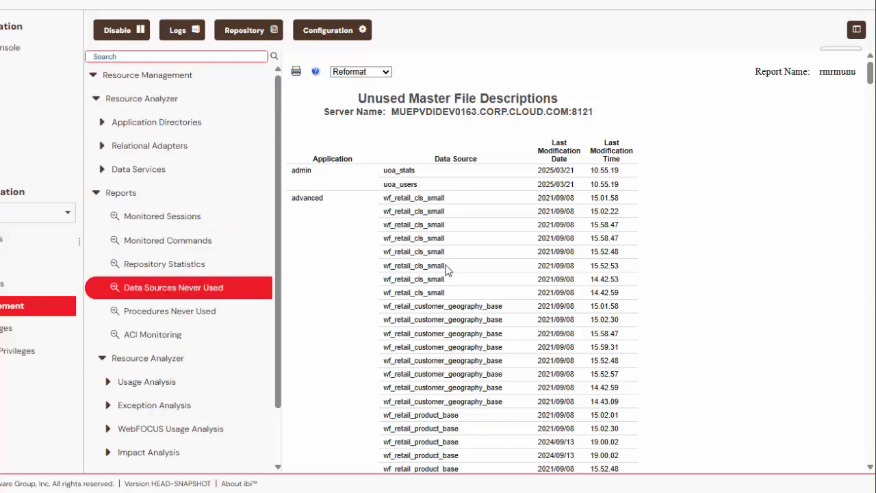
{"action": "scroll", "coordinate": [446, 266], "scroll_direction": "down", "scroll_amount": 4}
{"action": "scroll", "coordinate": [446, 266], "scroll_direction": "down", "scroll_amount": 1}
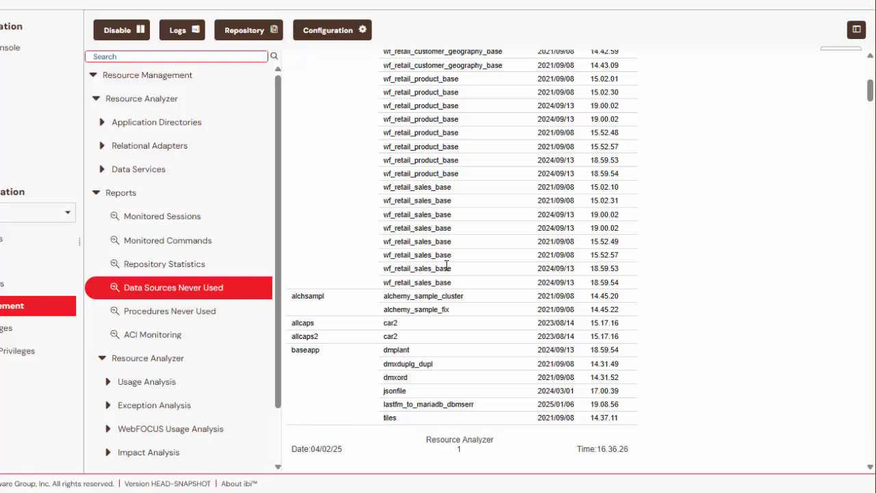
{"action": "scroll", "coordinate": [446, 266], "scroll_direction": "up", "scroll_amount": 5}
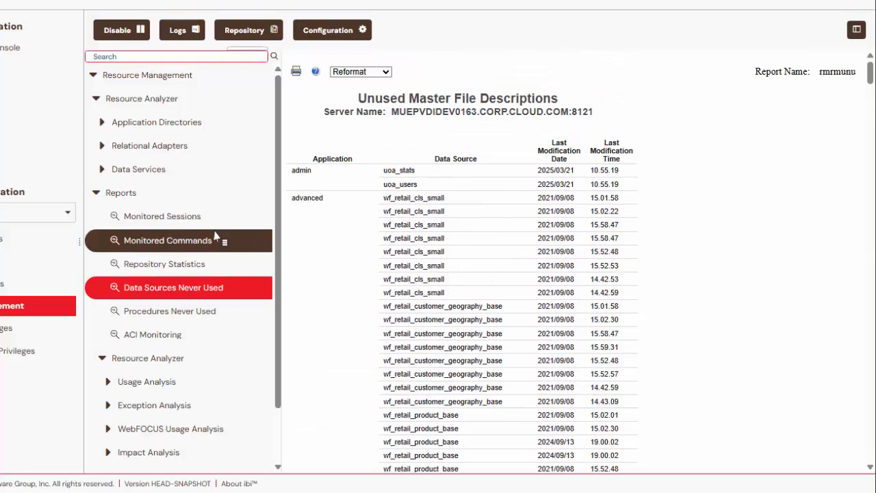
Expand the Usage Analysis reports under Resource Analyzer and list the reports available for Users.
{"action": "scroll", "coordinate": [215, 236], "scroll_direction": "down", "scroll_amount": 1}
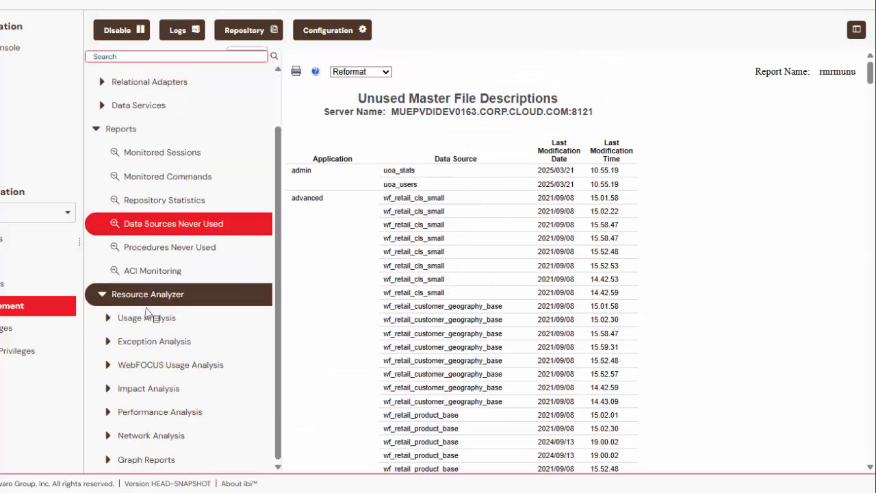
{"action": "left_click", "coordinate": [108, 319]}
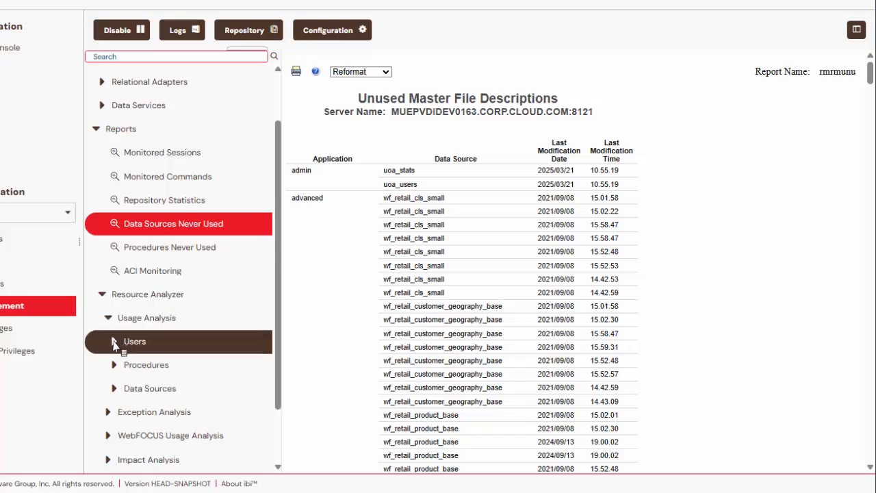
{"action": "left_click", "coordinate": [142, 342]}
{"action": "left_click", "coordinate": [137, 364]}
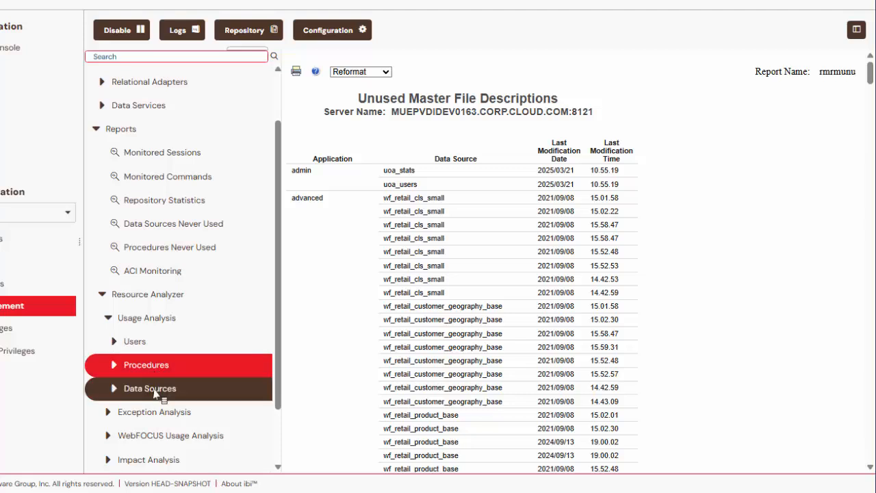
{"action": "left_click", "coordinate": [153, 391]}
{"action": "left_click", "coordinate": [115, 345]}
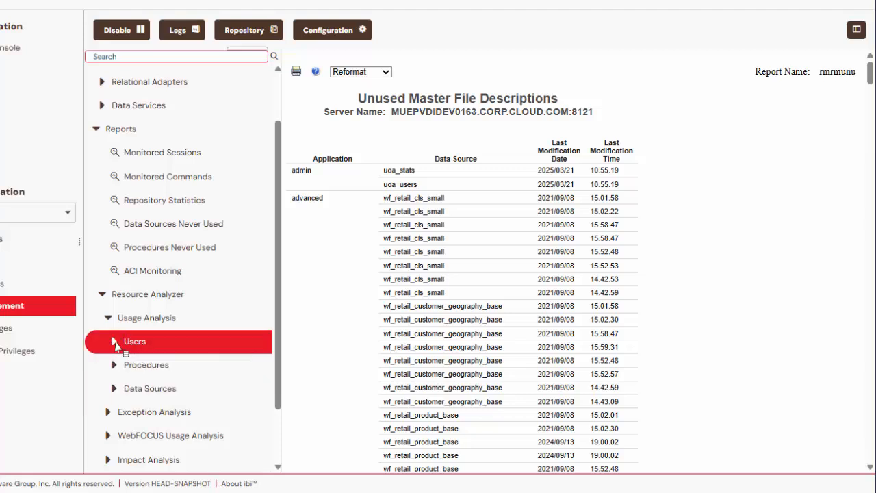
{"action": "left_click", "coordinate": [115, 342]}
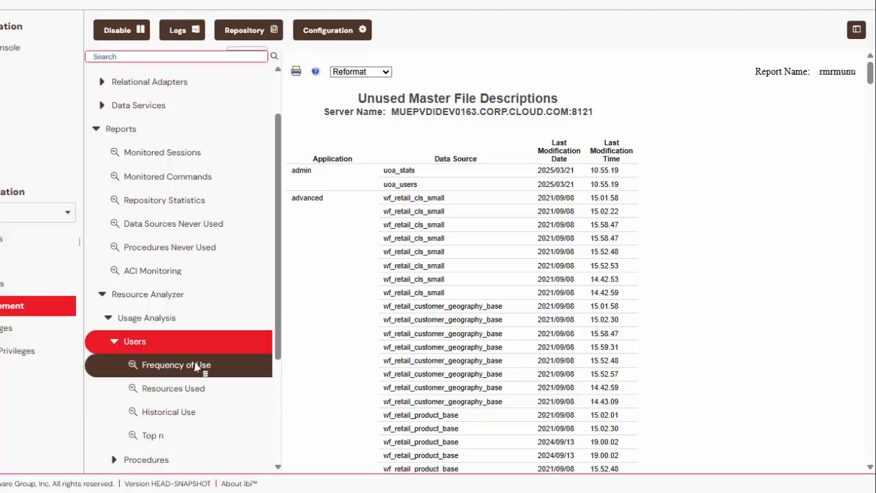
Run the Users Frequency of Use report in HTML format for 2024/11/20 to 2025/04/02, without data visualization.
{"action": "scroll", "coordinate": [199, 370], "scroll_direction": "down", "scroll_amount": 1}
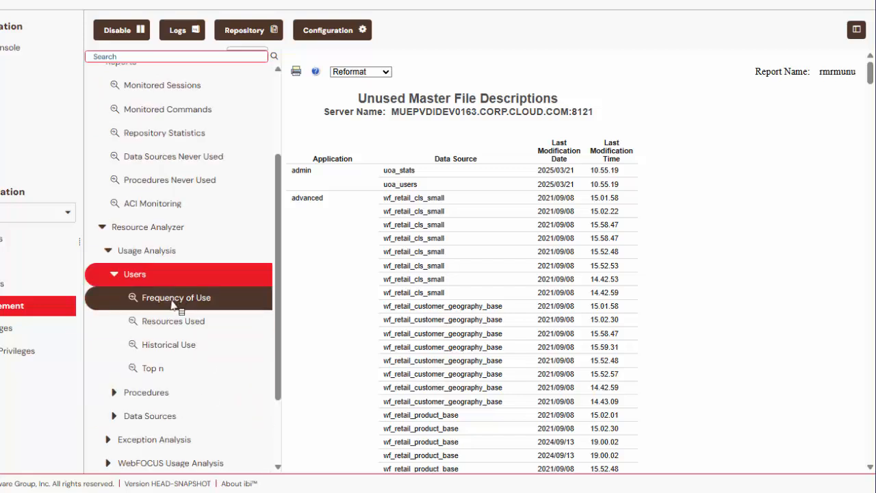
{"action": "left_click", "coordinate": [172, 304]}
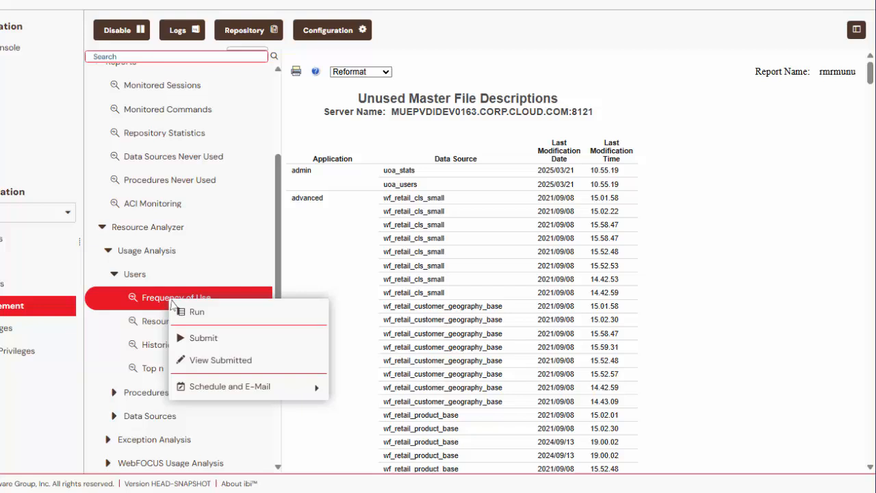
{"action": "left_click", "coordinate": [233, 319]}
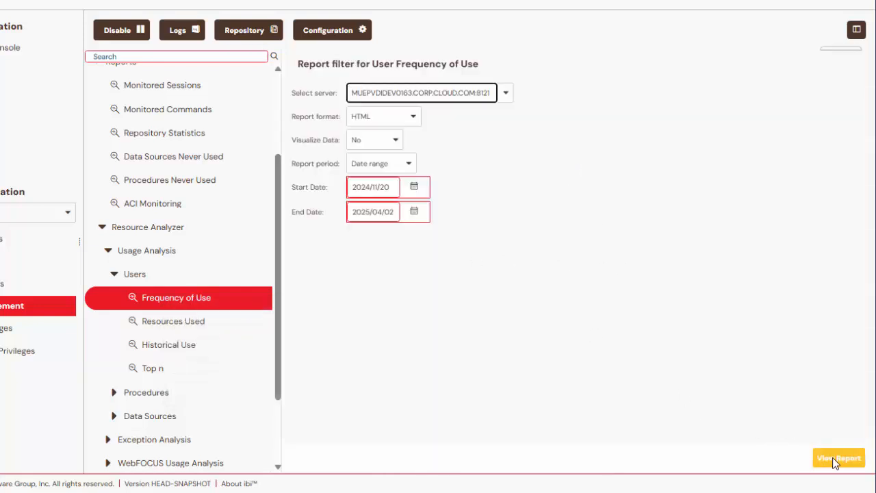
{"action": "left_click", "coordinate": [833, 457]}
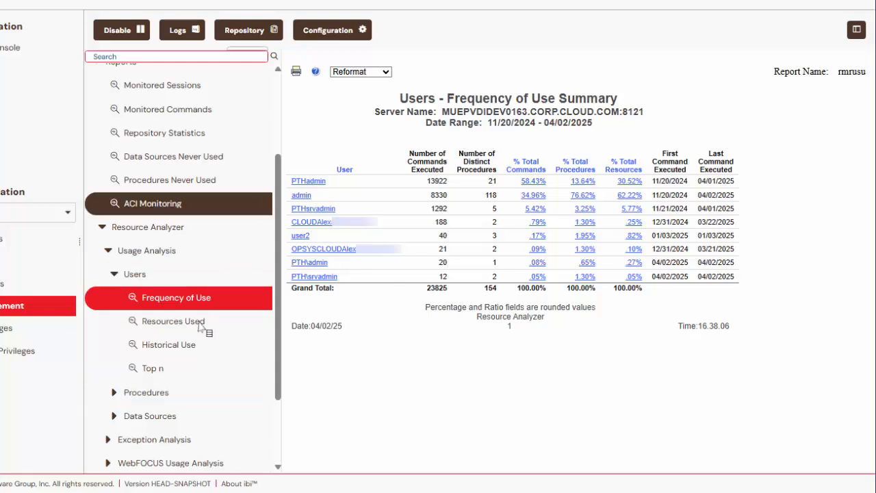
Run the Procedures Frequency of Use report in HTML format for 2024/11/20 to 2025/04/02, without data visualization.
{"action": "left_click", "coordinate": [113, 397]}
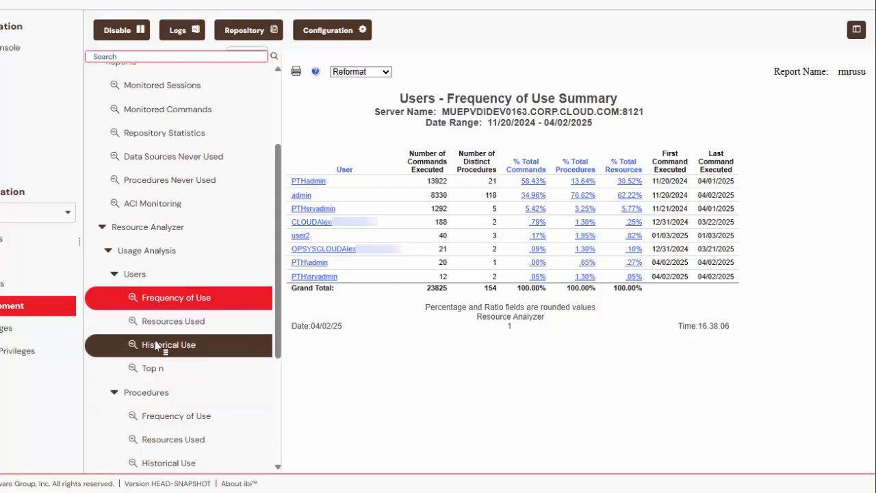
{"action": "scroll", "coordinate": [180, 359], "scroll_direction": "down", "scroll_amount": 1}
{"action": "left_click", "coordinate": [180, 354]}
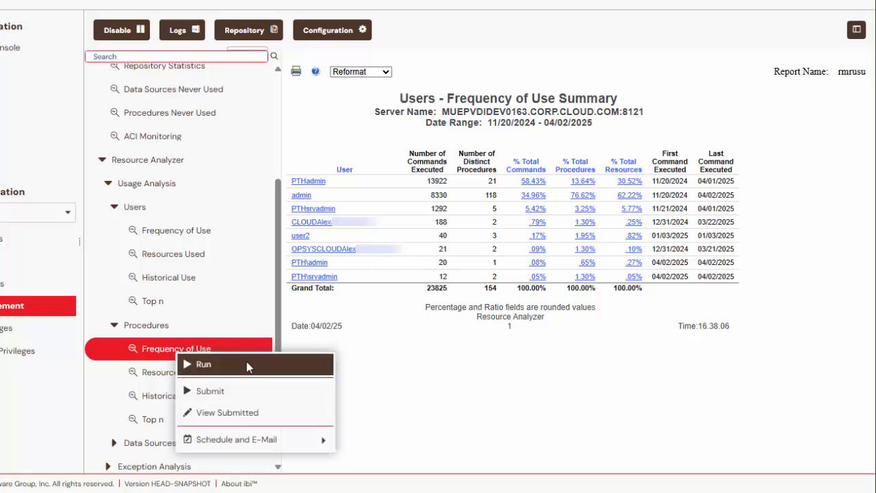
{"action": "left_click", "coordinate": [248, 363]}
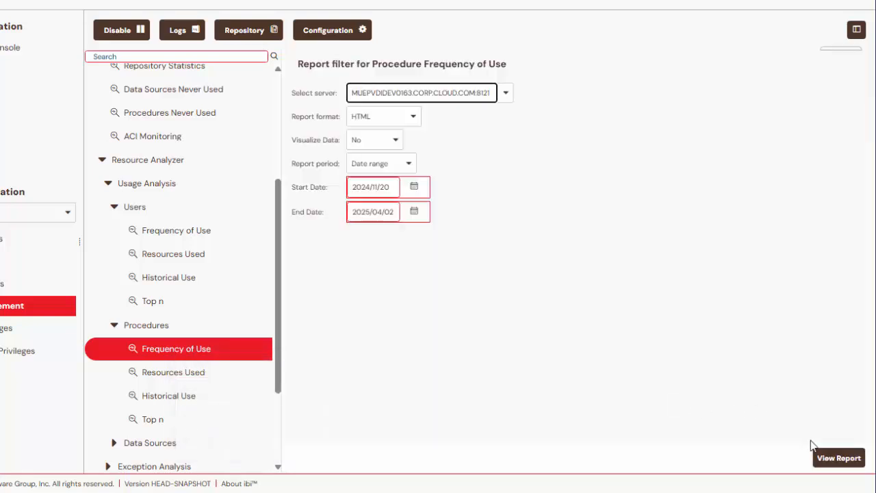
{"action": "left_click", "coordinate": [850, 466]}
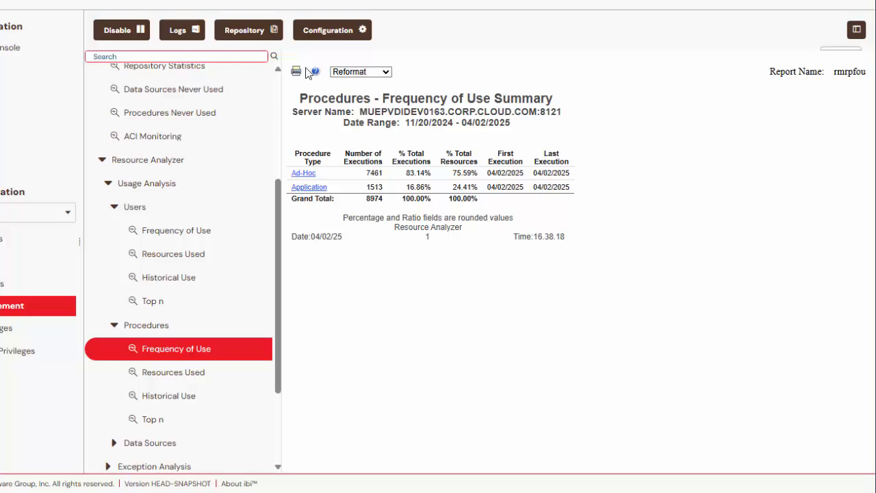
Drill down into the Application procedure type and examine the executions and total for the getting_started application.
{"action": "left_click", "coordinate": [309, 187]}
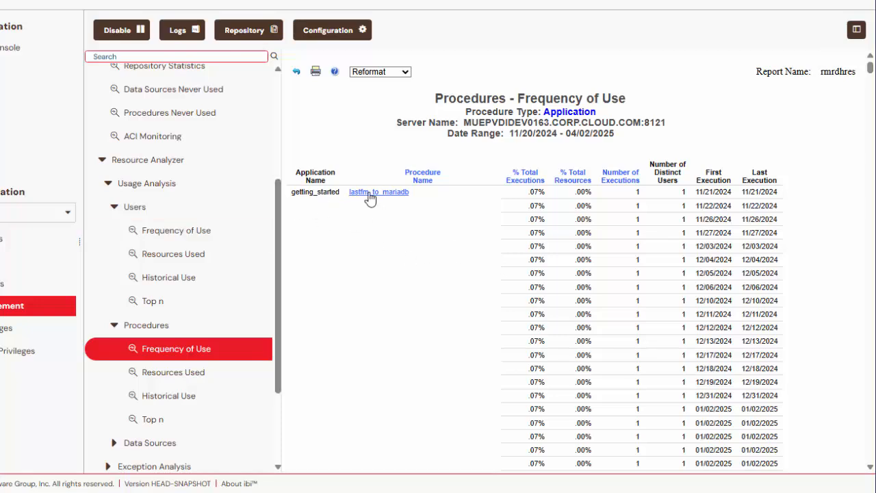
{"action": "scroll", "coordinate": [443, 262], "scroll_direction": "down", "scroll_amount": 4}
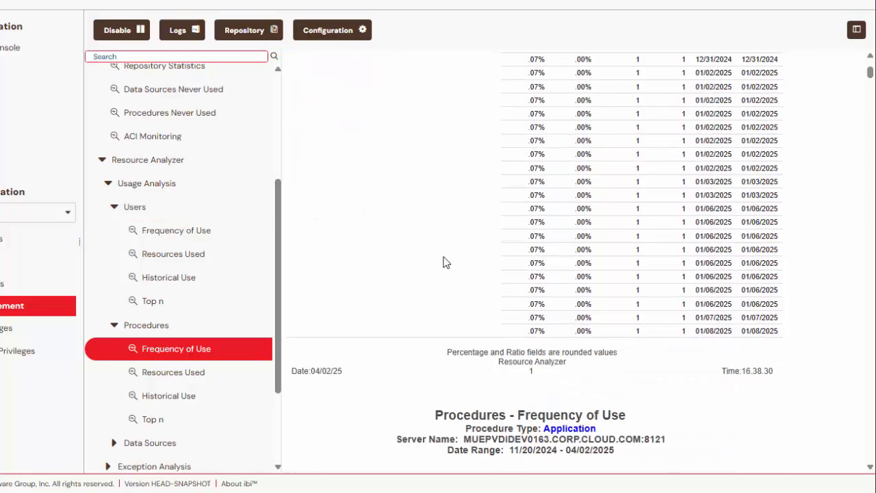
{"action": "scroll", "coordinate": [443, 262], "scroll_direction": "up", "scroll_amount": 1}
{"action": "scroll", "coordinate": [616, 288], "scroll_direction": "up", "scroll_amount": 3}
{"action": "scroll", "coordinate": [535, 233], "scroll_direction": "down", "scroll_amount": 7}
{"action": "scroll", "coordinate": [535, 233], "scroll_direction": "down", "scroll_amount": 15}
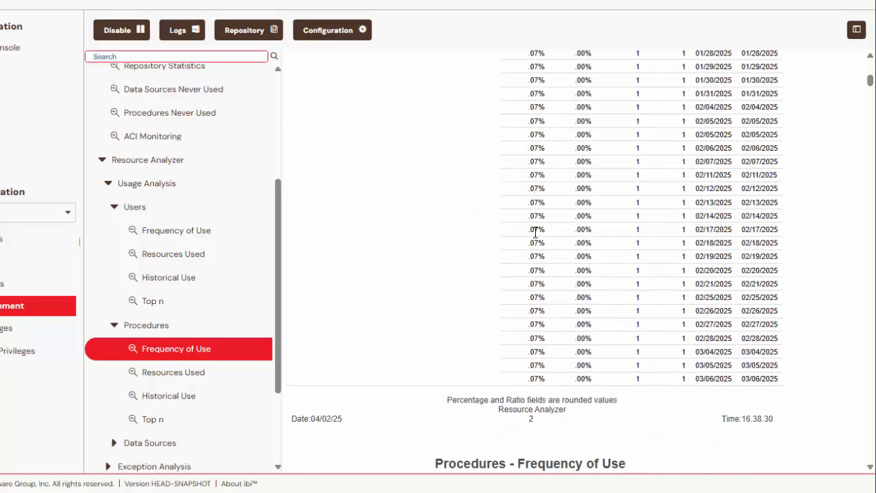
{"action": "scroll", "coordinate": [535, 233], "scroll_direction": "down", "scroll_amount": 16}
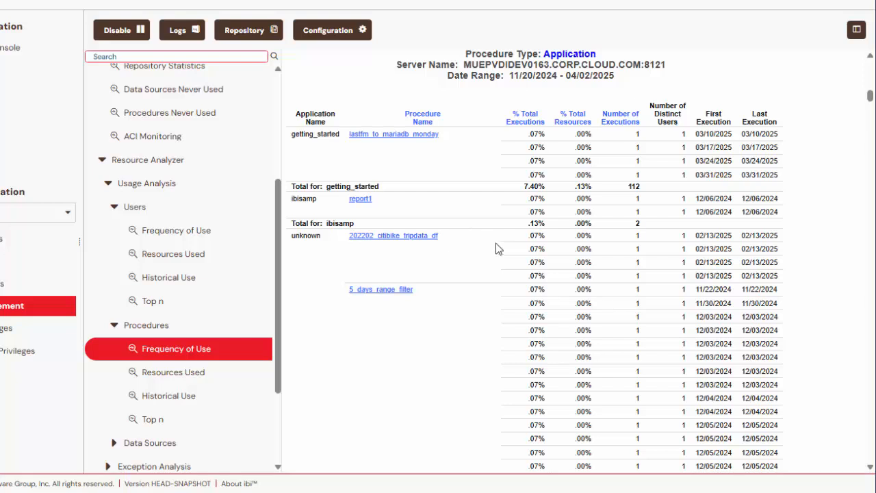
{"action": "double_click", "coordinate": [529, 186]}
{"action": "left_click", "coordinate": [510, 212]}
Examine the procedures listed under the unknown application, including 5_days_range_filter, wcgetl and getacceptvalues, with their execution dates and resource percentages.
{"action": "scroll", "coordinate": [507, 240], "scroll_direction": "down", "scroll_amount": 1}
{"action": "scroll", "coordinate": [518, 241], "scroll_direction": "down", "scroll_amount": 3}
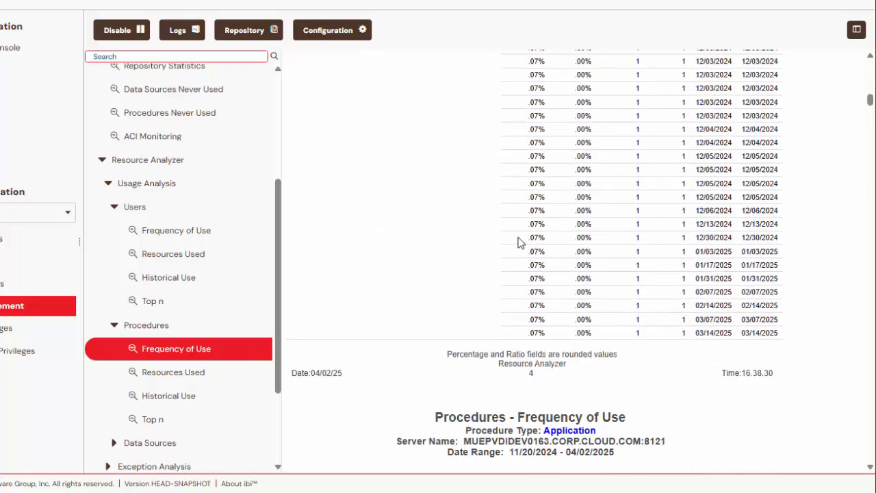
{"action": "scroll", "coordinate": [518, 241], "scroll_direction": "up", "scroll_amount": 3}
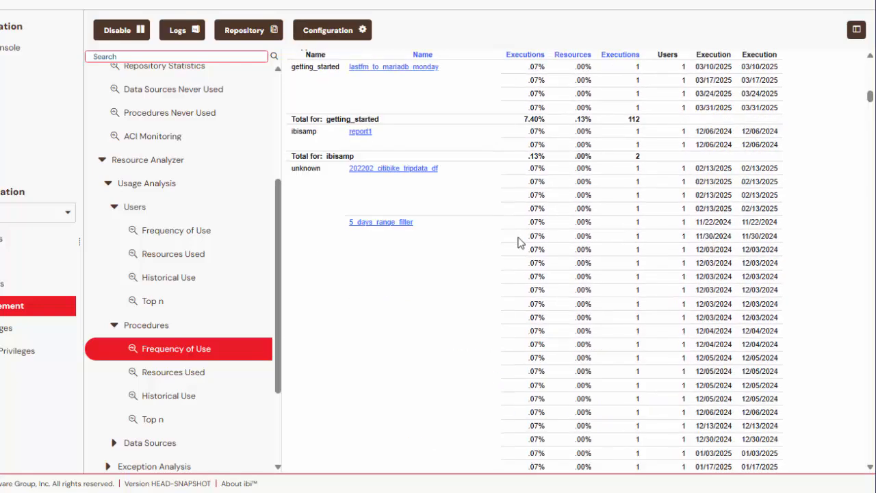
{"action": "scroll", "coordinate": [518, 241], "scroll_direction": "down", "scroll_amount": 8}
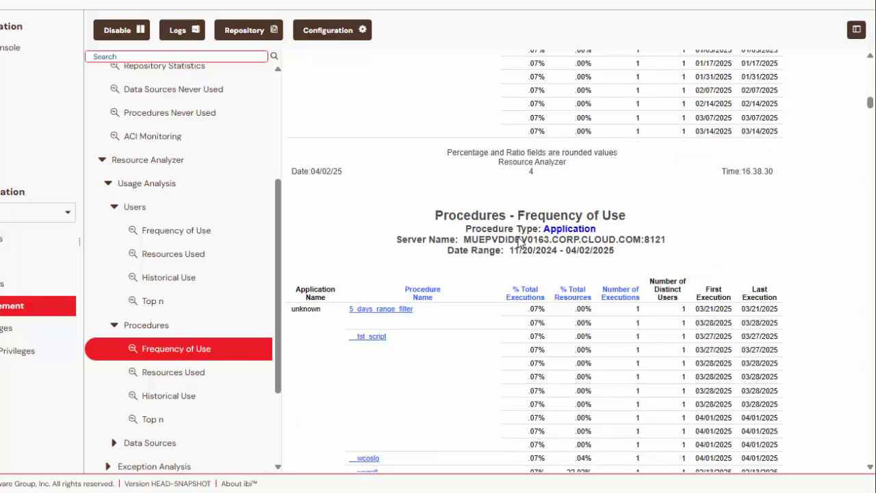
{"action": "scroll", "coordinate": [519, 241], "scroll_direction": "up", "scroll_amount": 5}
{"action": "scroll", "coordinate": [518, 241], "scroll_direction": "up", "scroll_amount": 3}
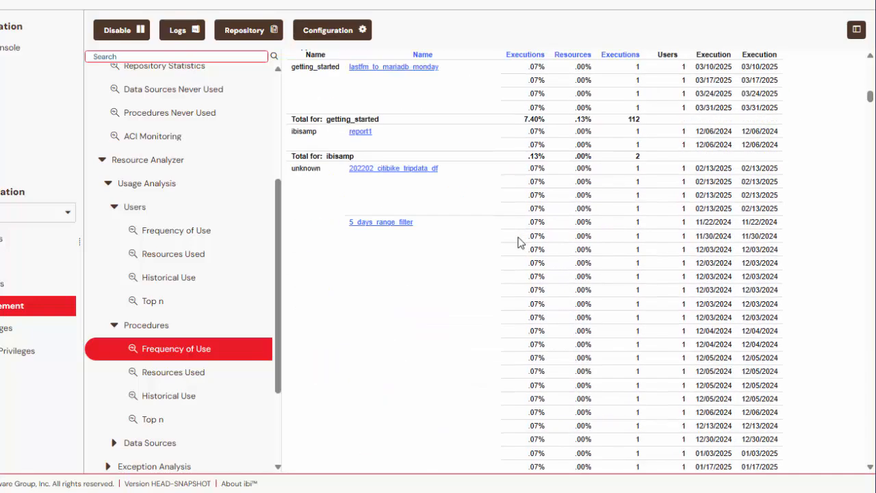
{"action": "scroll", "coordinate": [518, 242], "scroll_direction": "down", "scroll_amount": 10}
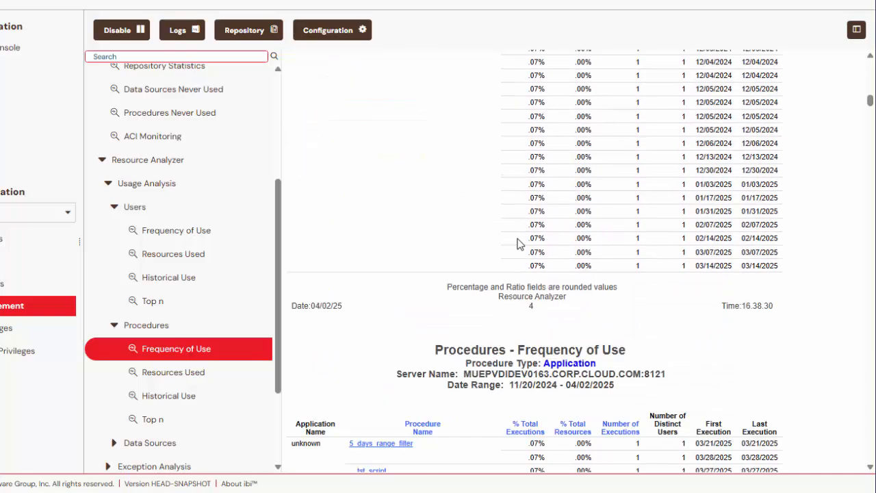
{"action": "scroll", "coordinate": [518, 244], "scroll_direction": "down", "scroll_amount": 3}
{"action": "scroll", "coordinate": [518, 242], "scroll_direction": "up", "scroll_amount": 6}
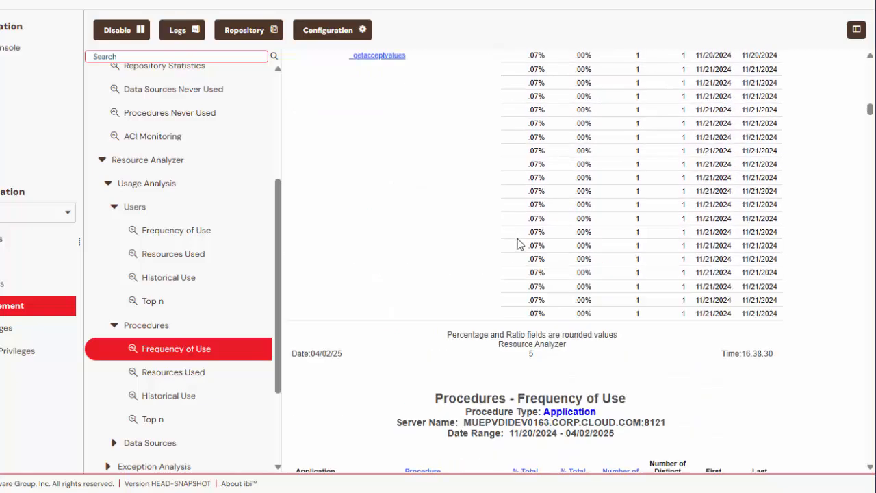
{"action": "scroll", "coordinate": [483, 333], "scroll_direction": "down", "scroll_amount": 1}
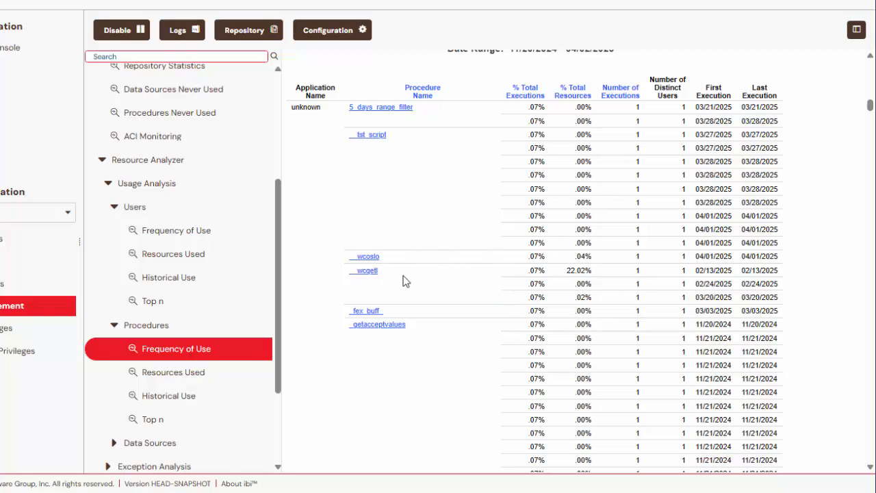
{"action": "scroll", "coordinate": [464, 274], "scroll_direction": "down", "scroll_amount": 6}
{"action": "scroll", "coordinate": [465, 279], "scroll_direction": "down", "scroll_amount": 7}
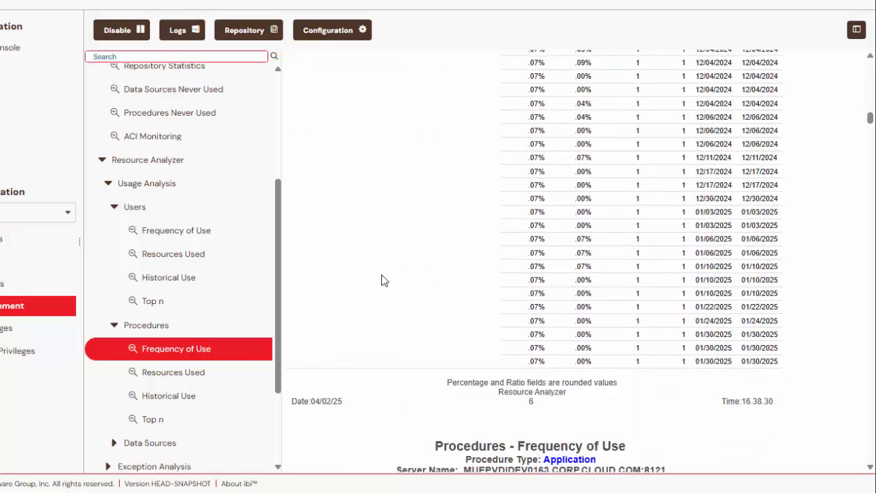
{"action": "scroll", "coordinate": [346, 255], "scroll_direction": "down", "scroll_amount": 2}
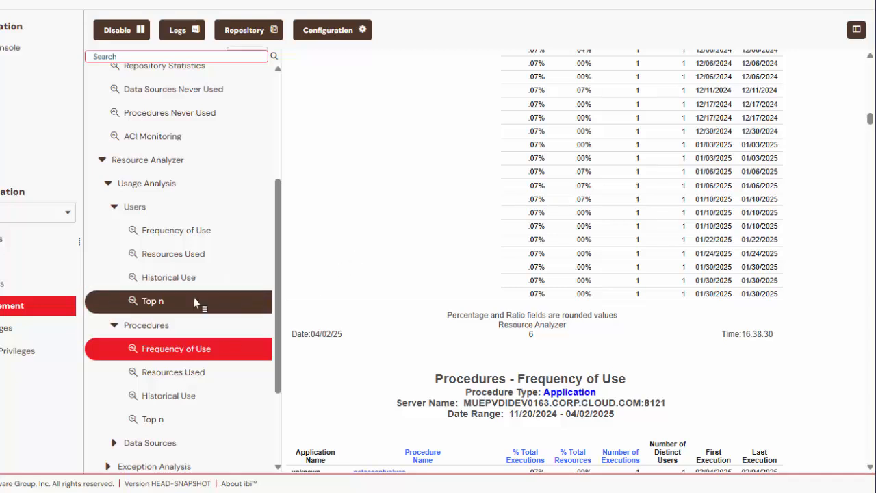
Run the Top n Procedures report in HTML format with the top number set to 20 for 2024/11/20 to 2025/04/02.
{"action": "scroll", "coordinate": [192, 342], "scroll_direction": "down", "scroll_amount": 1}
{"action": "left_click", "coordinate": [164, 351]}
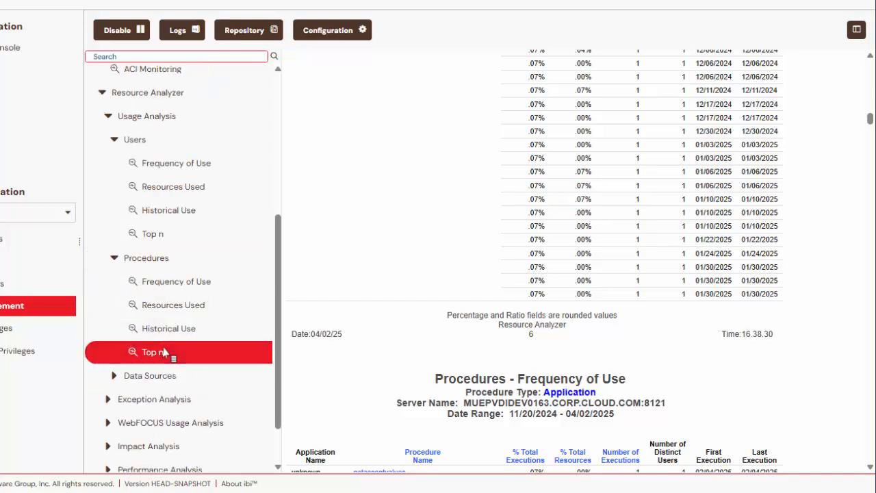
{"action": "right_click", "coordinate": [164, 352]}
{"action": "left_click", "coordinate": [205, 360]}
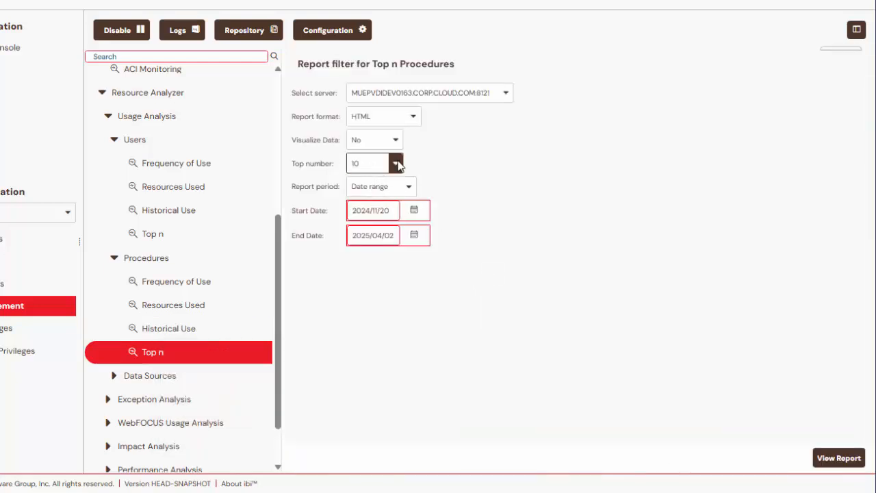
{"action": "left_click", "coordinate": [397, 162]}
{"action": "left_click", "coordinate": [373, 243]}
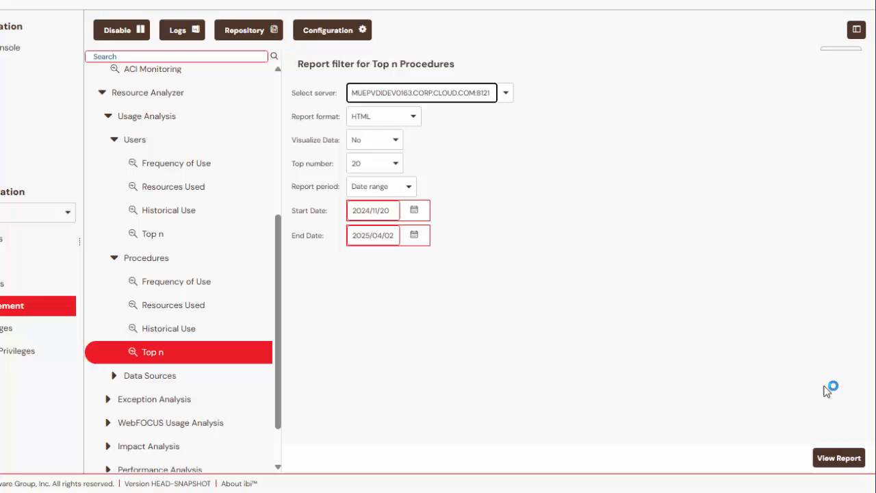
{"action": "left_click", "coordinate": [837, 456]}
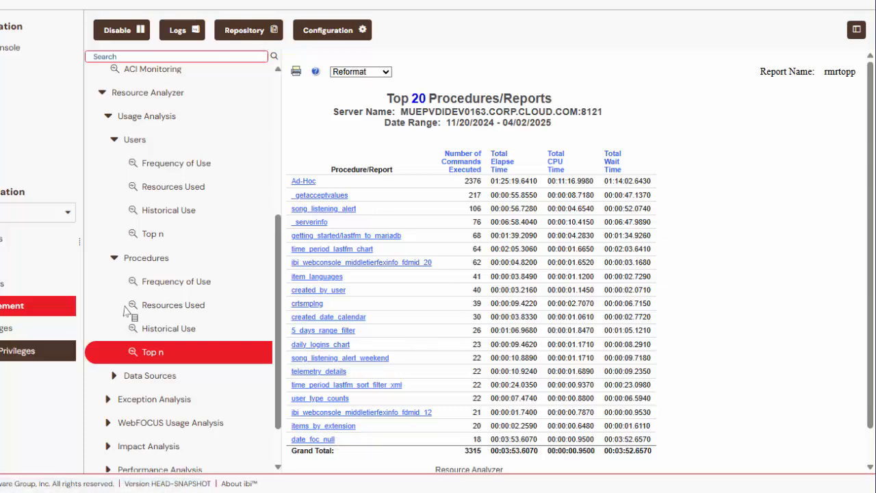
Expand the Data Sources group under Usage Analysis to list its reports.
{"action": "scroll", "coordinate": [165, 301], "scroll_direction": "down", "scroll_amount": 1}
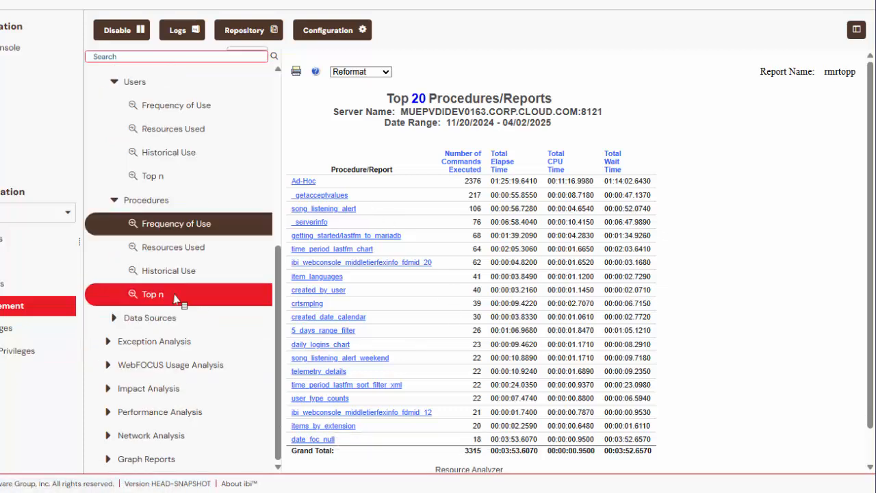
{"action": "left_click", "coordinate": [127, 320]}
{"action": "scroll", "coordinate": [213, 322], "scroll_direction": "down", "scroll_amount": 1}
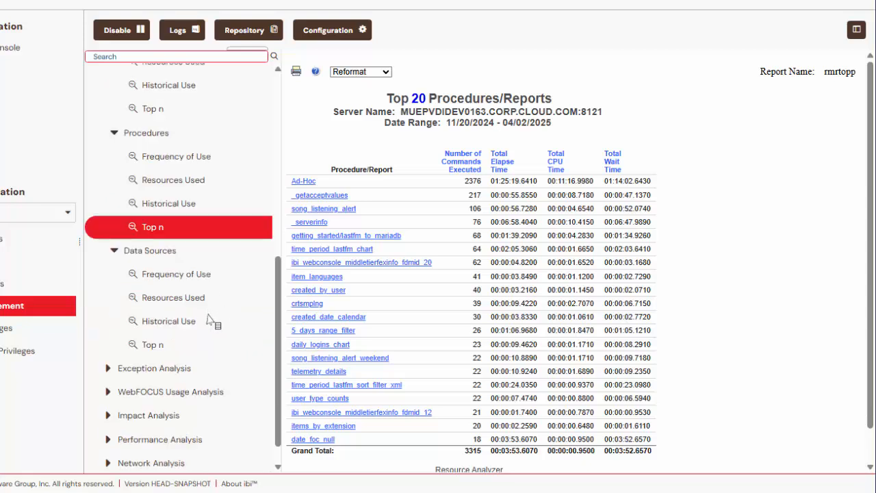
Run the Resources Used report for Data Sources covering 2024/11/20 to 2025/04/02.
{"action": "right_click", "coordinate": [194, 275]}
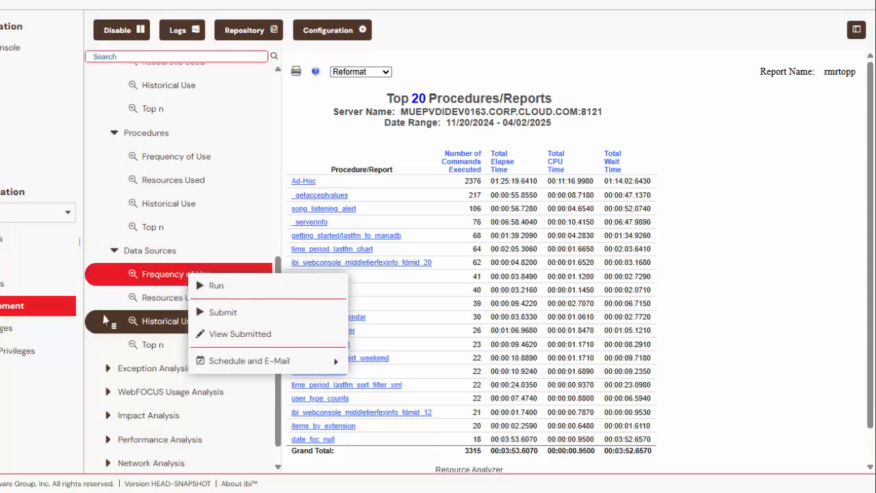
{"action": "right_click", "coordinate": [160, 297]}
{"action": "left_click", "coordinate": [231, 310]}
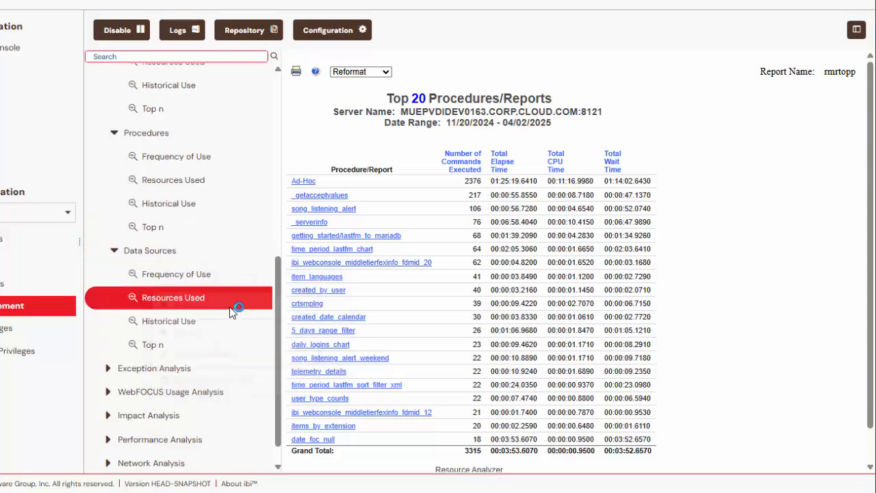
{"action": "left_click", "coordinate": [847, 457]}
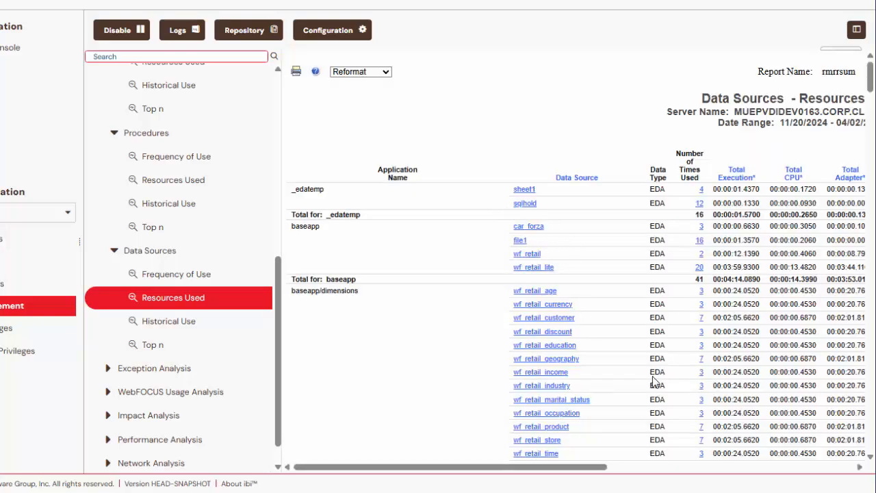
Sort the data sources report by Total Rows Returned in descending order and compare the row, I/O and access date columns per data source.
{"action": "left_click_drag", "start_coordinate": [531, 471], "coordinate": [782, 424]}
{"action": "left_click", "coordinate": [616, 172]}
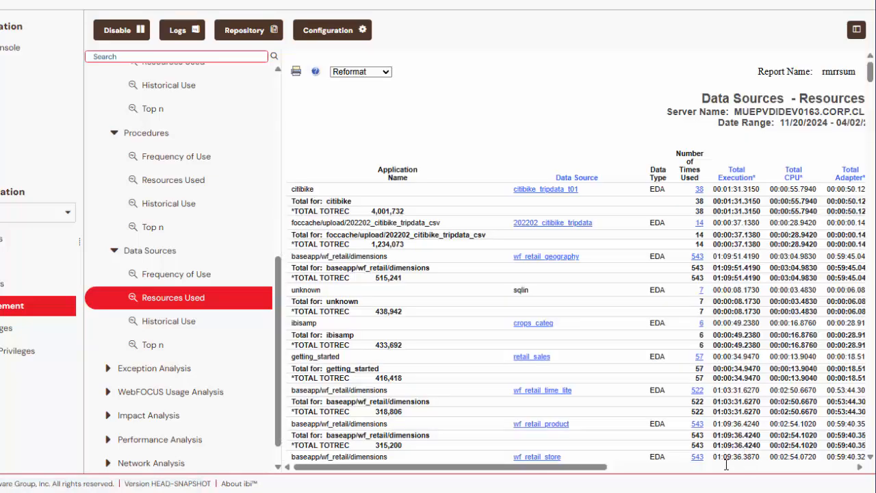
{"action": "left_click_drag", "start_coordinate": [575, 469], "coordinate": [554, 458]}
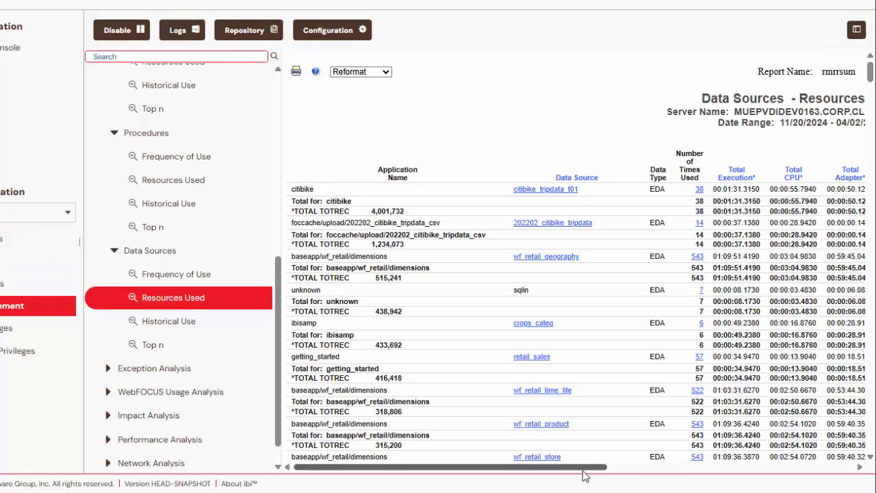
{"action": "left_click_drag", "start_coordinate": [582, 468], "coordinate": [820, 464]}
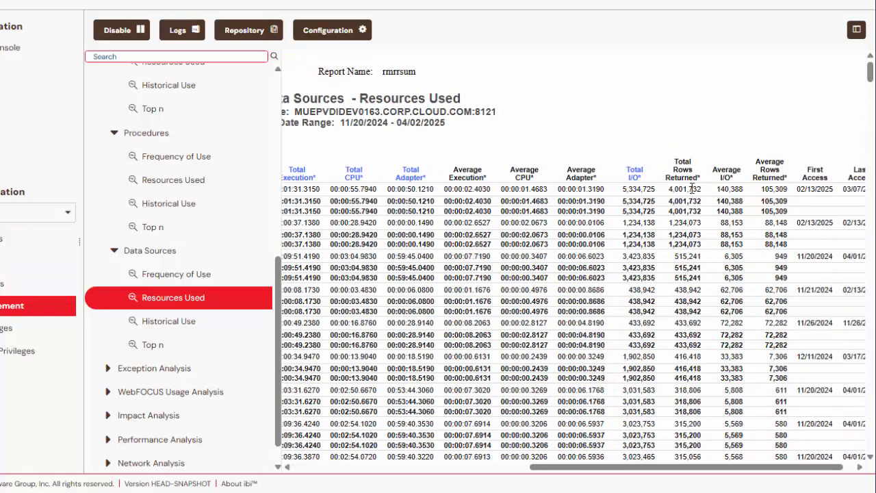
{"action": "left_click_drag", "start_coordinate": [669, 468], "coordinate": [466, 471]}
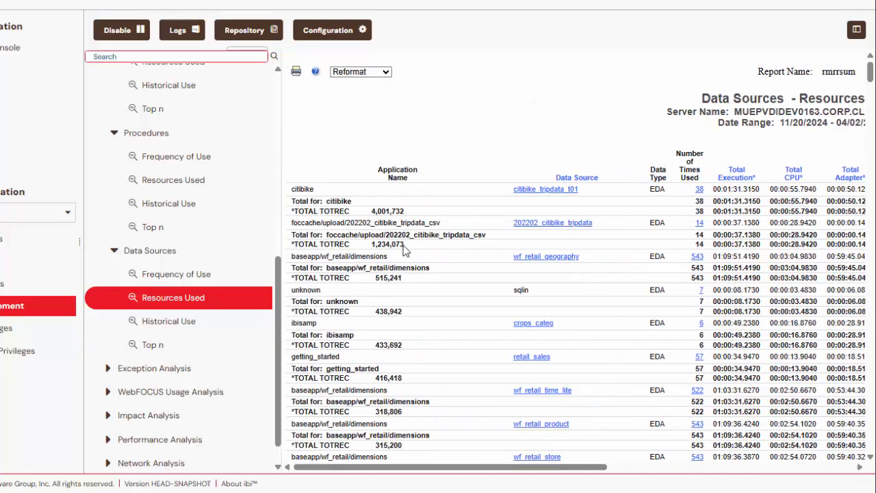
Expand Exception Analysis and run the Errors and Messages report for issued messages from 2024/11/20 to 2025/04/02.
{"action": "scroll", "coordinate": [196, 212], "scroll_direction": "down", "scroll_amount": 1}
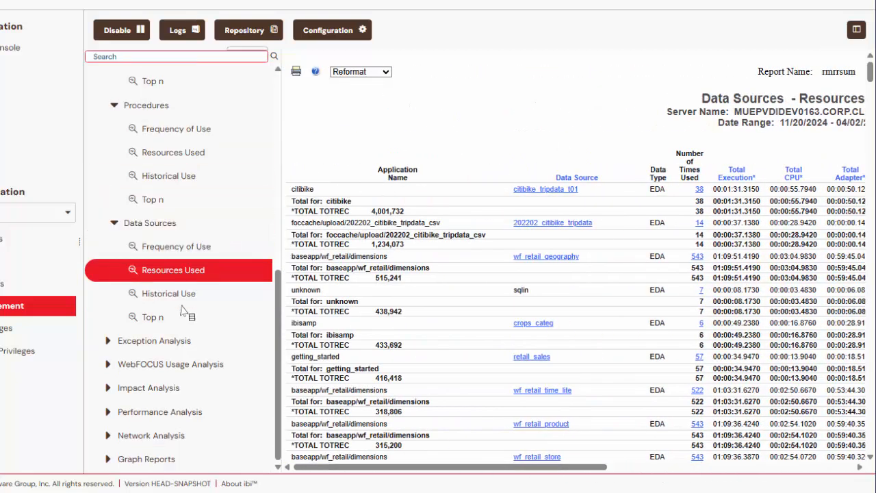
{"action": "left_click", "coordinate": [109, 341]}
{"action": "scroll", "coordinate": [229, 349], "scroll_direction": "down", "scroll_amount": 2}
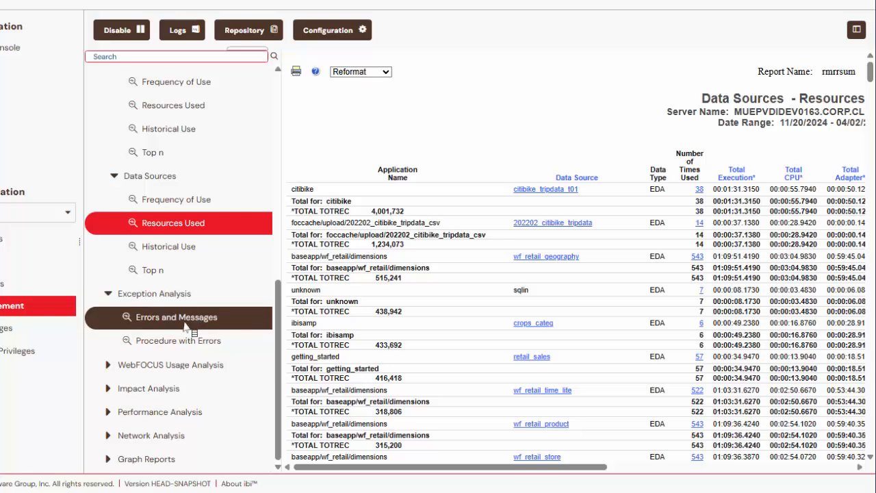
{"action": "right_click", "coordinate": [186, 327]}
{"action": "left_click", "coordinate": [248, 338]}
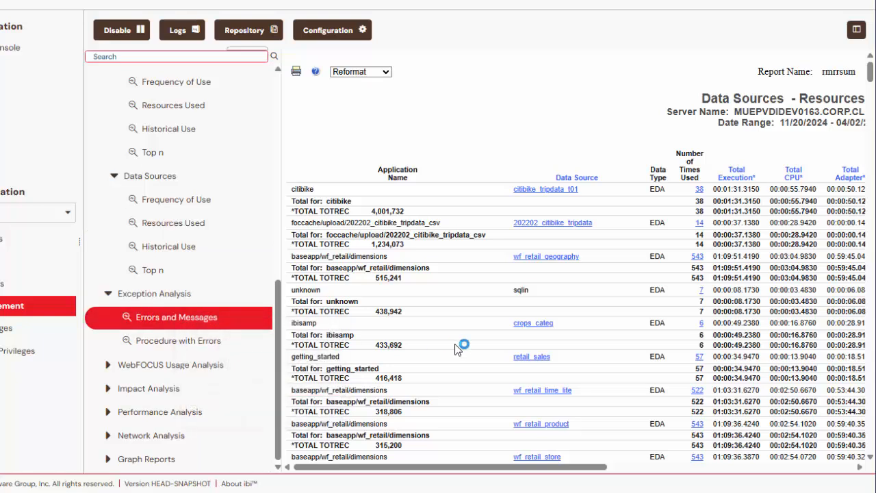
{"action": "left_click", "coordinate": [839, 458]}
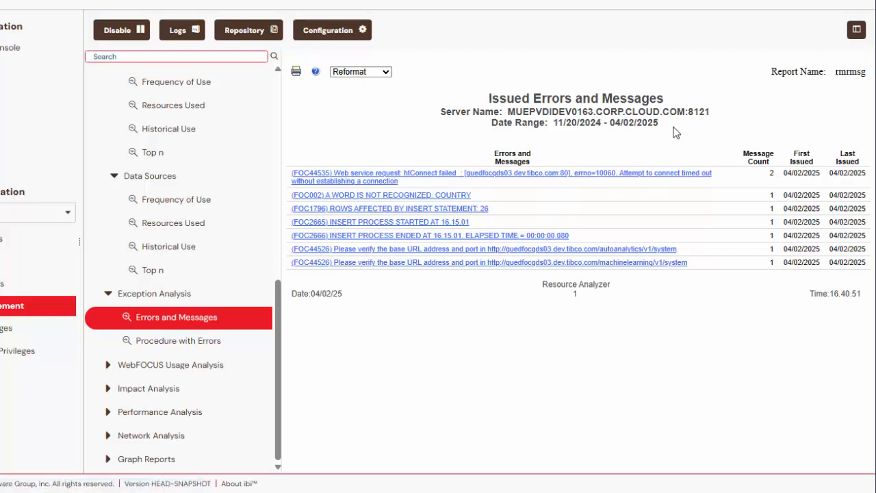
Review the Repository Properties, including command types, command details and the Messages auditing option, and leave without updating.
{"action": "left_click", "coordinate": [346, 32]}
{"action": "mouse_move", "coordinate": [419, 53]}
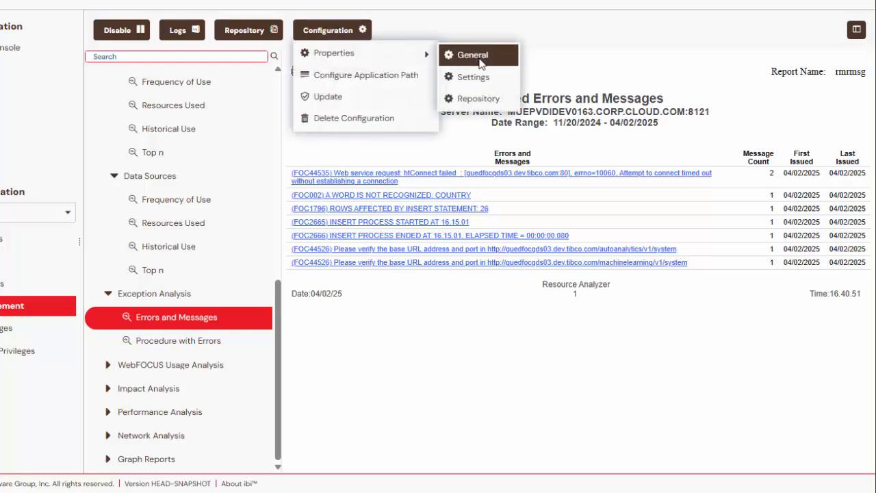
{"action": "left_click", "coordinate": [471, 101]}
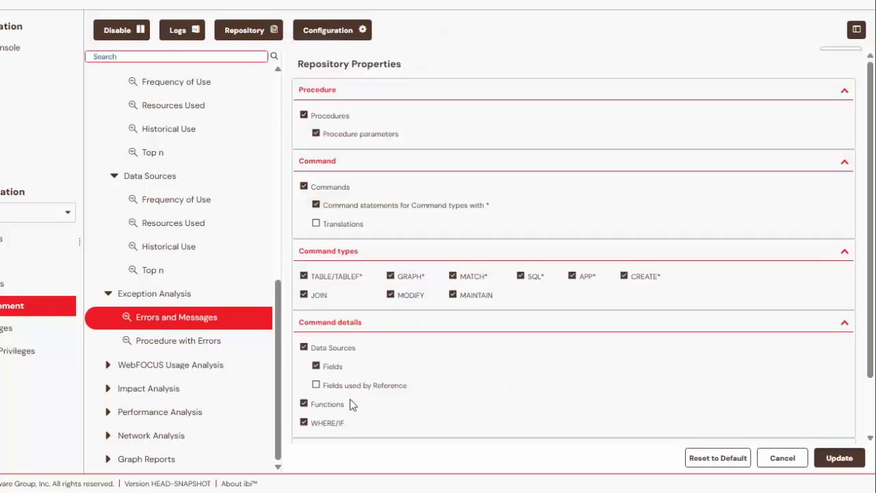
{"action": "scroll", "coordinate": [417, 401], "scroll_direction": "down", "scroll_amount": 1}
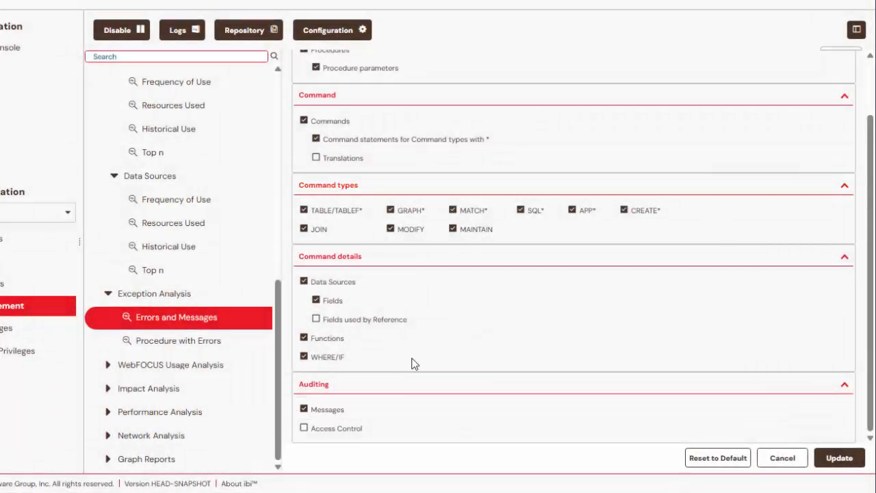
{"action": "left_click", "coordinate": [783, 458]}
Rerun the Errors and Messages report in HTML format with Visualize Data set to No and Messages set to Issued for 2024/11/20 to 2025/04/02.
{"action": "right_click", "coordinate": [173, 330]}
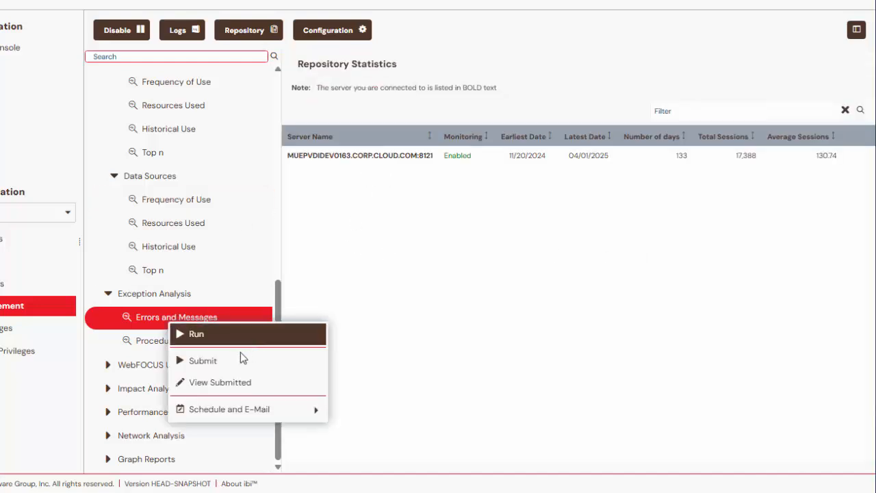
{"action": "right_click", "coordinate": [135, 339]}
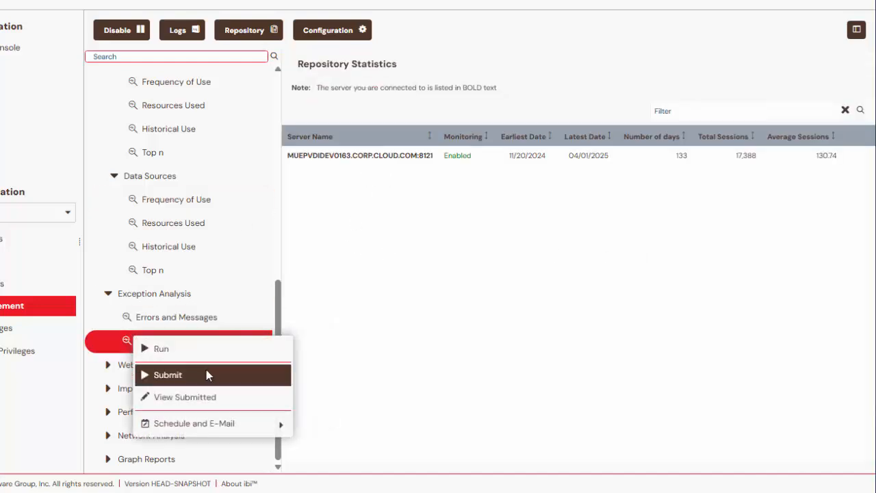
{"action": "right_click", "coordinate": [140, 319]}
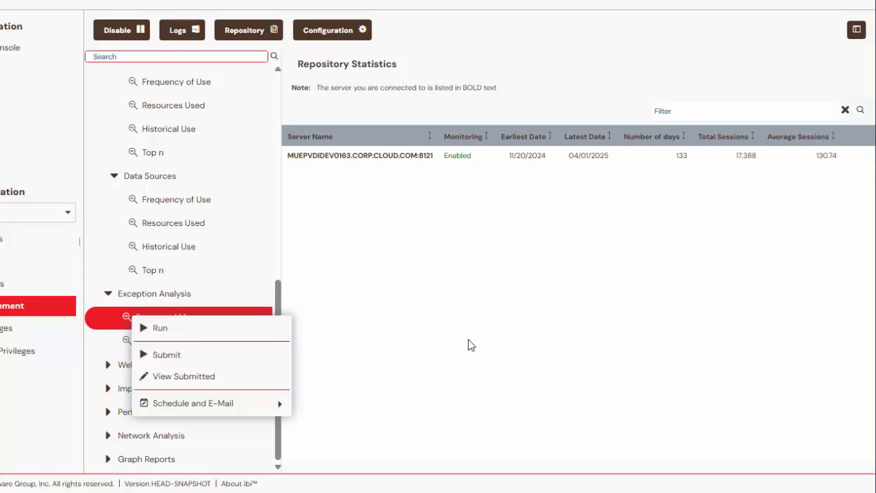
{"action": "left_click", "coordinate": [468, 339]}
{"action": "right_click", "coordinate": [203, 320]}
{"action": "left_click", "coordinate": [239, 336]}
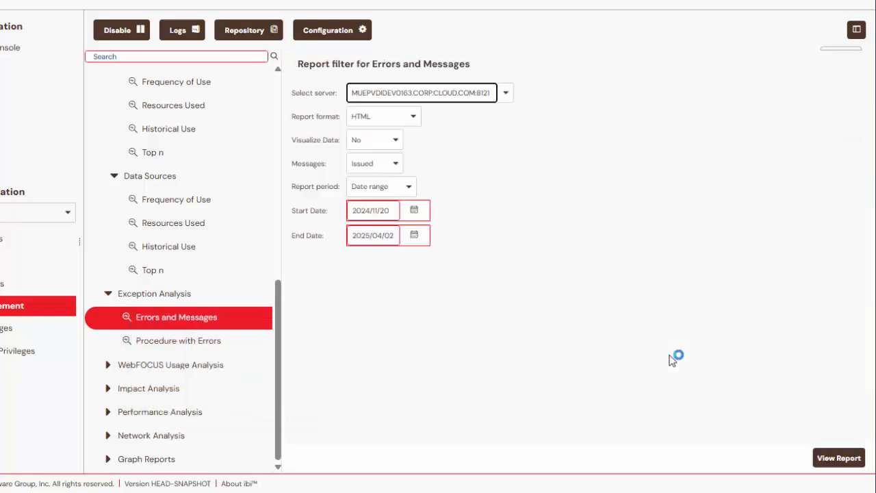
{"action": "left_click", "coordinate": [841, 459]}
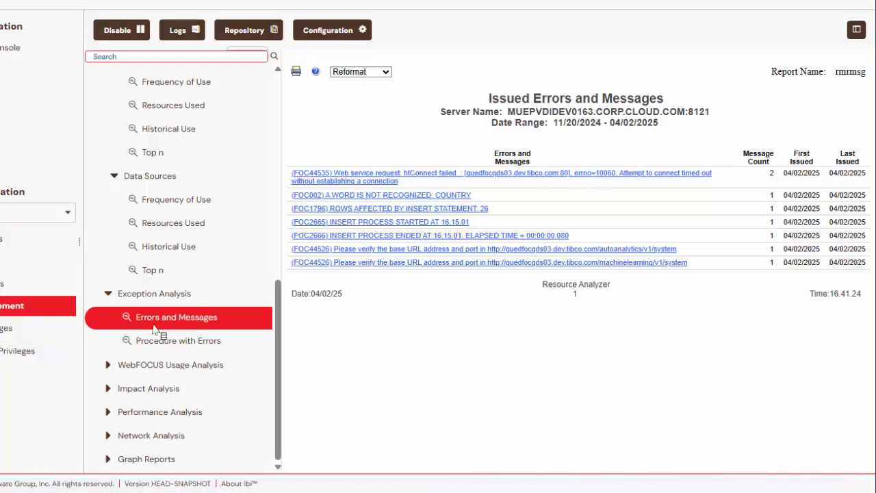
Expand WebFOCUS Usage Analysis and run the Domain Usage report in HTML format for 2024/11/20 to 2025/04/02.
{"action": "left_click", "coordinate": [109, 366]}
{"action": "scroll", "coordinate": [254, 322], "scroll_direction": "down", "scroll_amount": 1}
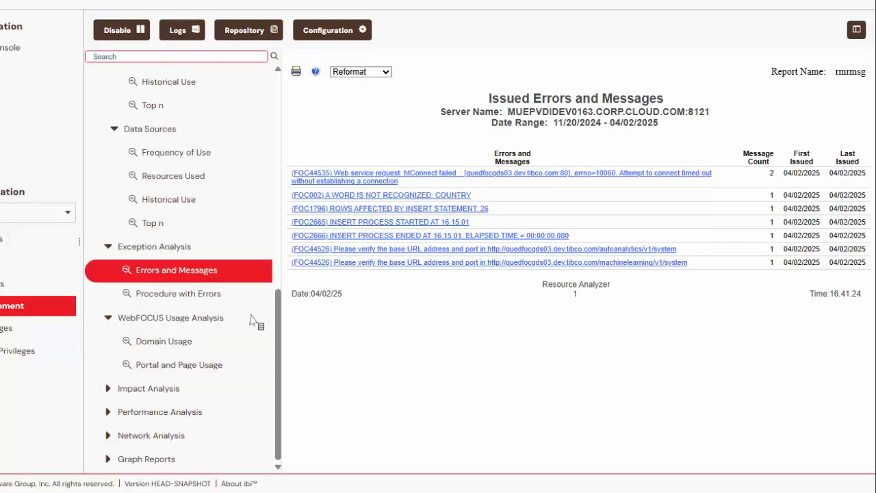
{"action": "left_click", "coordinate": [181, 349]}
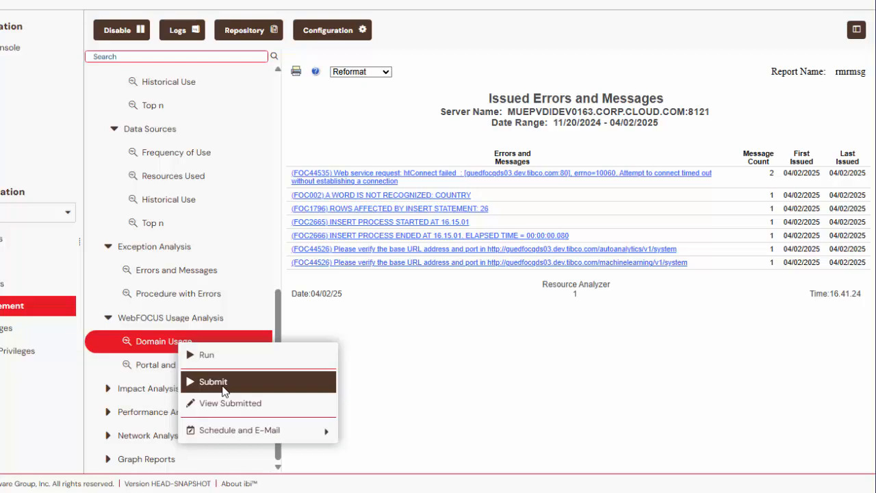
{"action": "left_click", "coordinate": [225, 357]}
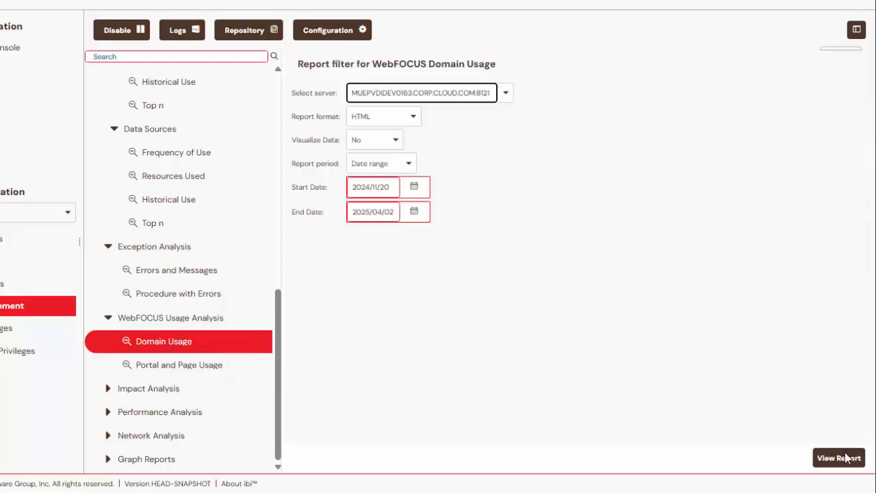
{"action": "left_click", "coordinate": [842, 457]}
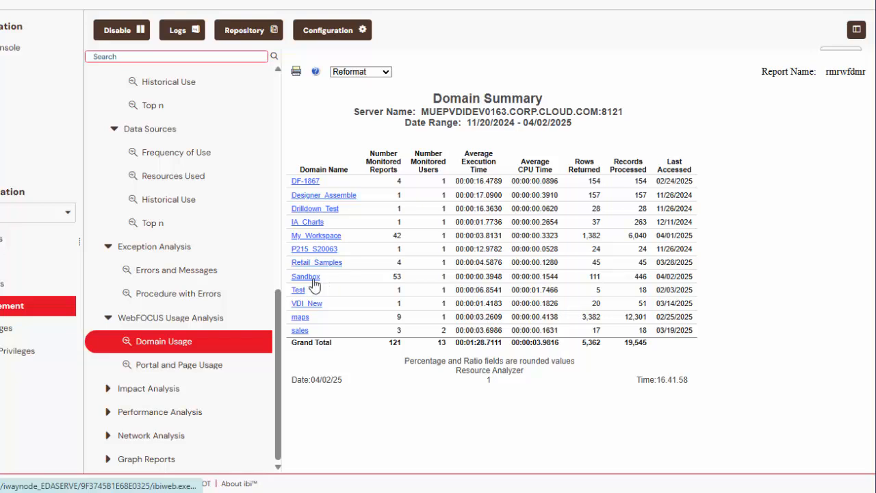
Run the Portal and Page Usage report for 2024/11/20 to 2025/04/02.
{"action": "left_click", "coordinate": [182, 370]}
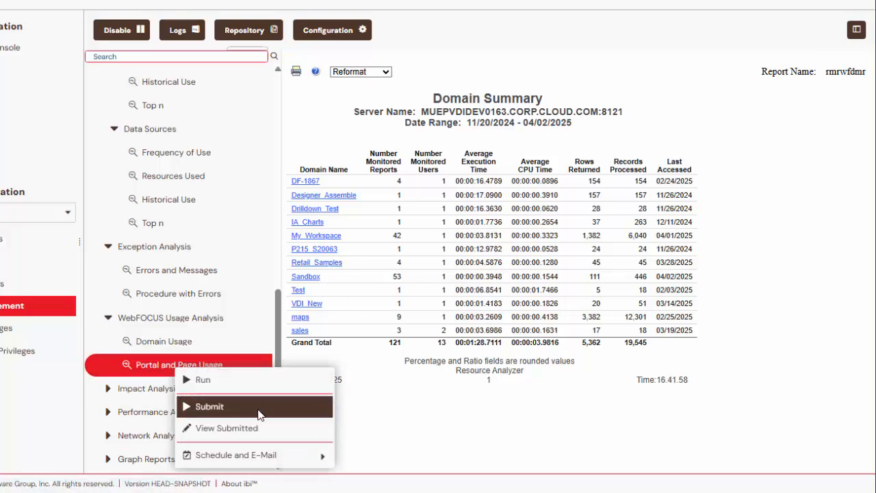
{"action": "left_click", "coordinate": [247, 382]}
{"action": "left_click", "coordinate": [838, 457]}
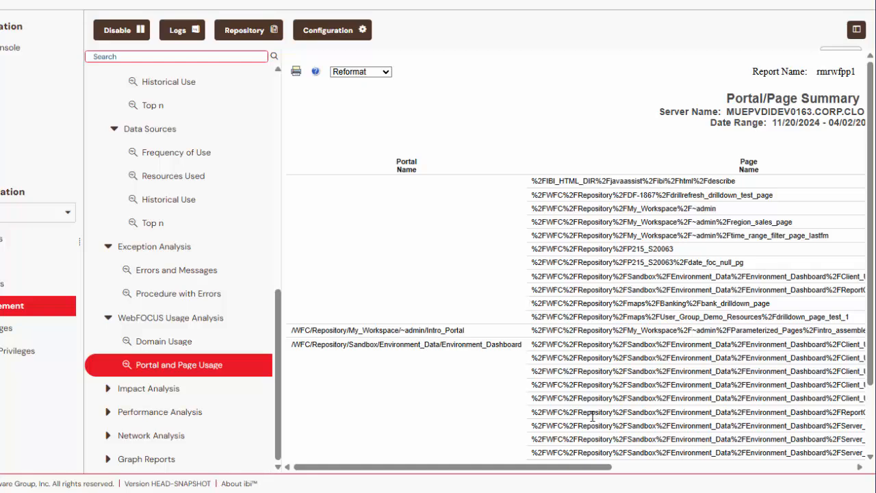
Examine the Portal/Page Summary, checking the Environment_Dashboard portal's pages and each page's monitored reports, users, execution times, rows returned and last access.
{"action": "scroll", "coordinate": [422, 374], "scroll_direction": "down", "scroll_amount": 3}
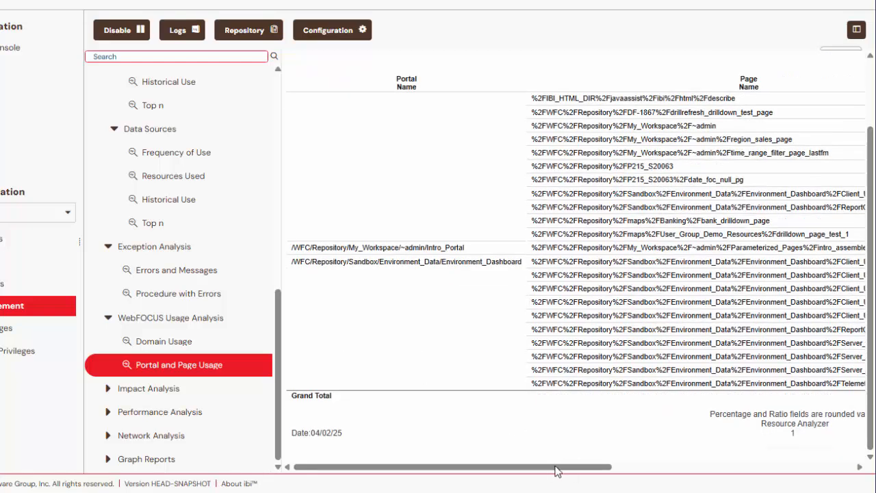
{"action": "left_click_drag", "start_coordinate": [556, 471], "coordinate": [849, 470]}
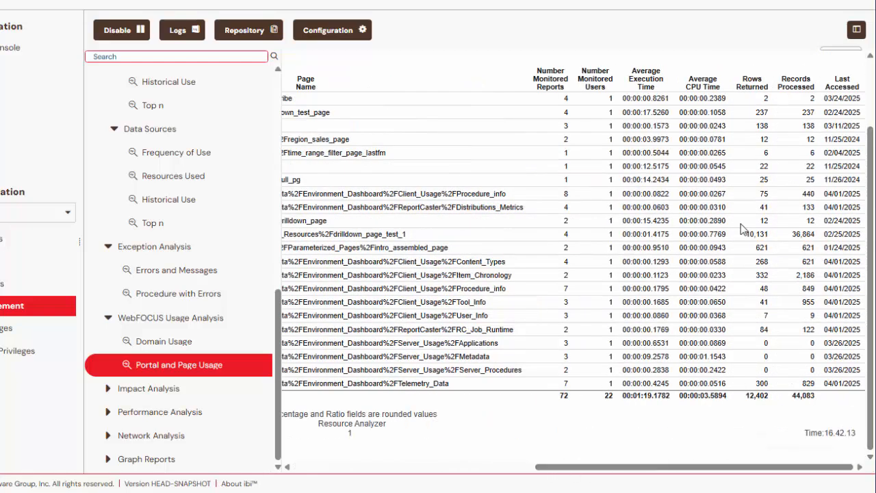
{"action": "left_click_drag", "start_coordinate": [769, 468], "coordinate": [685, 469]}
{"action": "scroll", "coordinate": [579, 455], "scroll_direction": "left", "scroll_amount": 3}
{"action": "scroll", "coordinate": [579, 455], "scroll_direction": "right", "scroll_amount": 6}
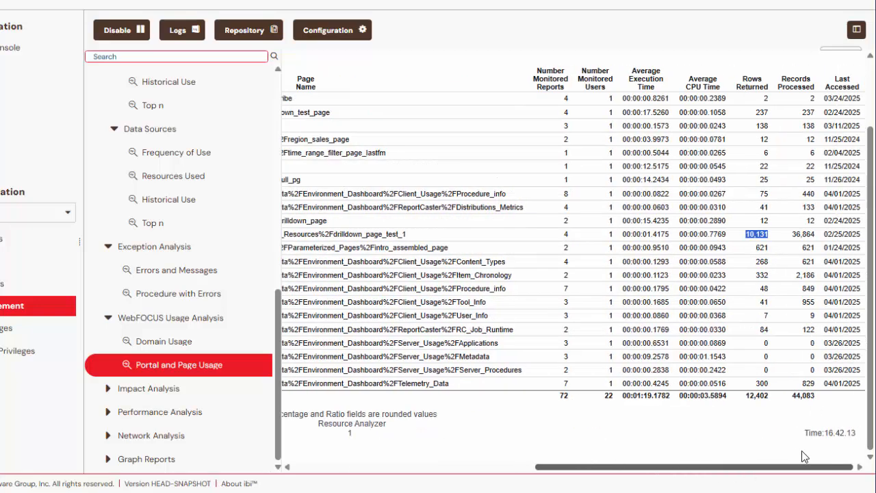
{"action": "left_click", "coordinate": [762, 233]}
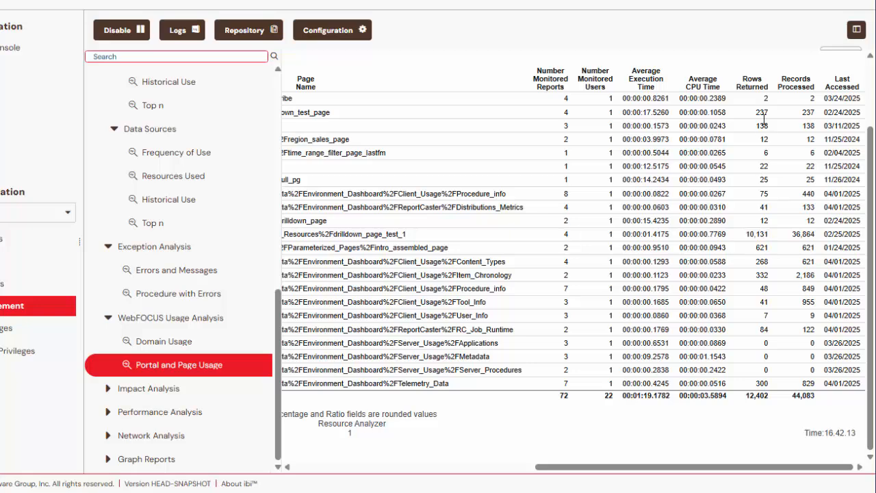
{"action": "left_click_drag", "start_coordinate": [682, 470], "coordinate": [406, 445]}
{"action": "scroll", "coordinate": [394, 332], "scroll_direction": "up", "scroll_amount": 3}
{"action": "scroll", "coordinate": [403, 320], "scroll_direction": "down", "scroll_amount": 2}
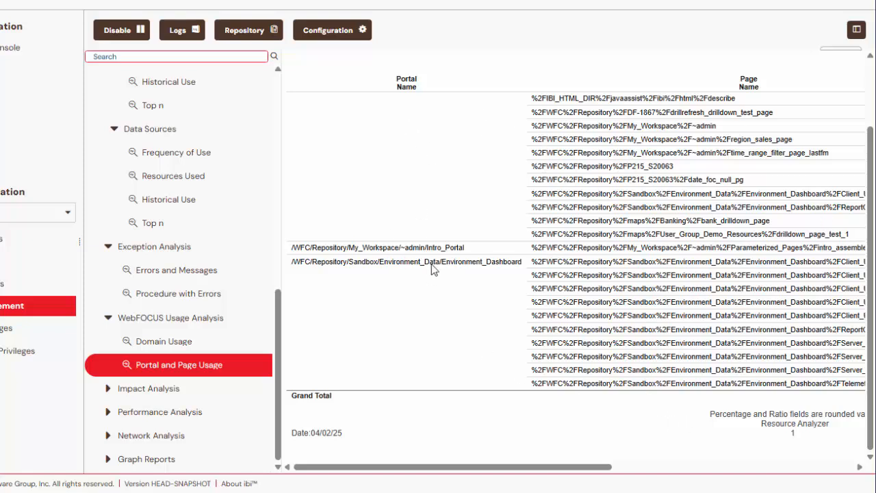
{"action": "triple_click", "coordinate": [420, 259]}
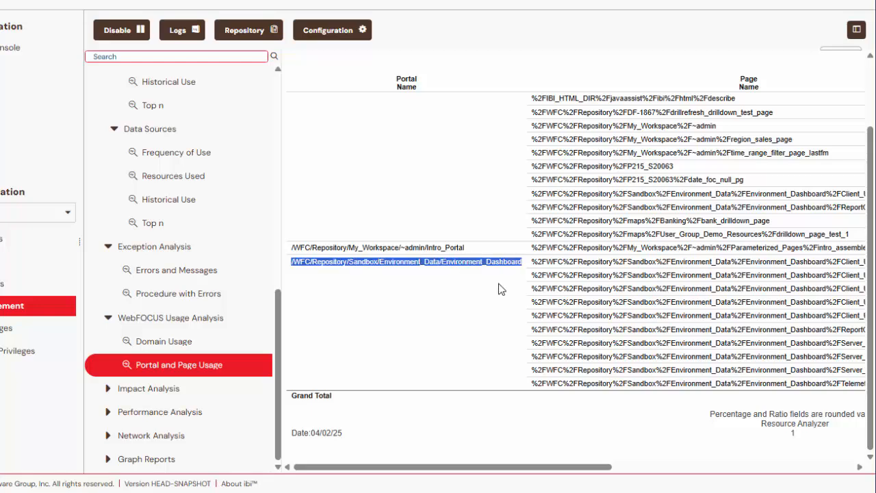
{"action": "left_click", "coordinate": [475, 313]}
{"action": "left_click_drag", "start_coordinate": [557, 473], "coordinate": [828, 401]}
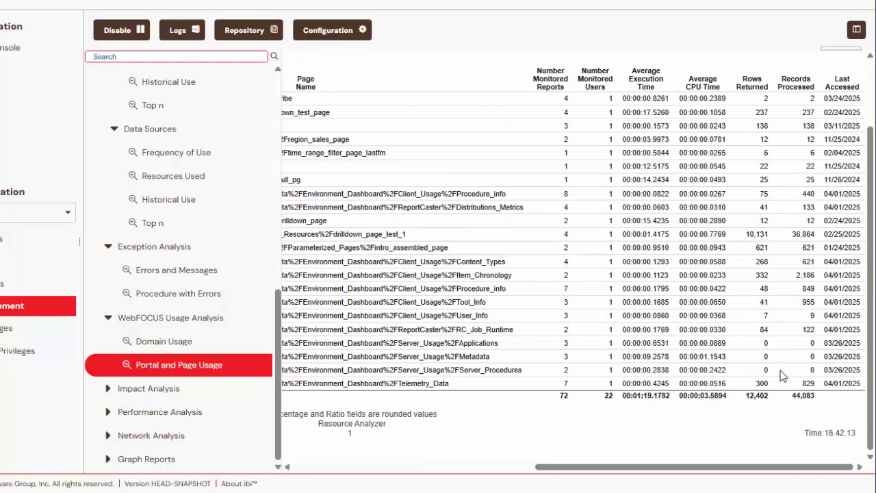
Expand the Impact Analysis group, and open the ibisamp folder in Application Directories.
{"action": "left_click", "coordinate": [107, 389]}
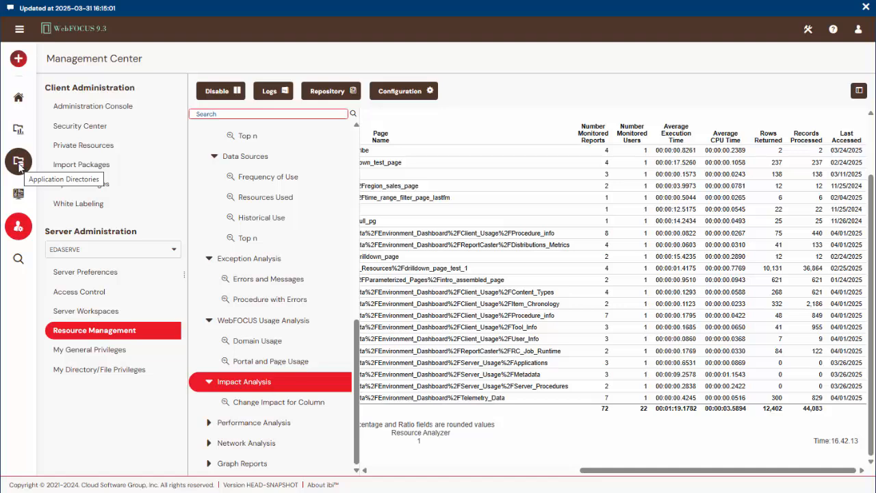
{"action": "left_click", "coordinate": [18, 163]}
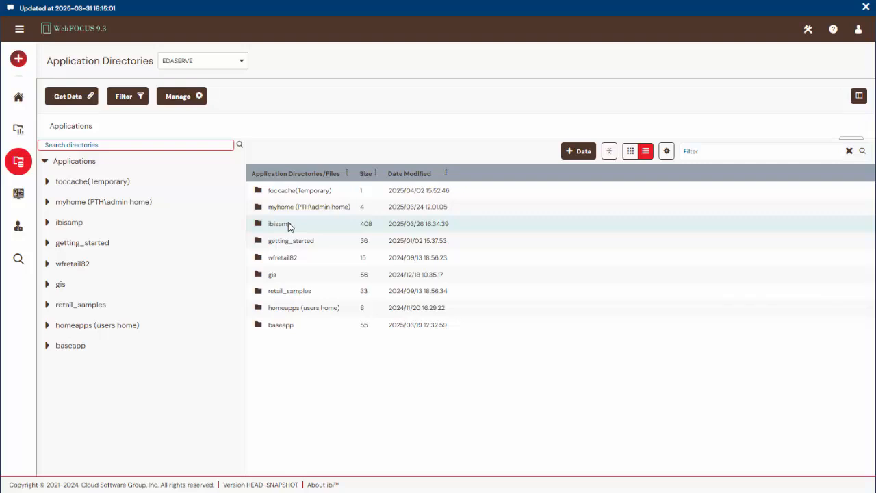
{"action": "double_click", "coordinate": [288, 222]}
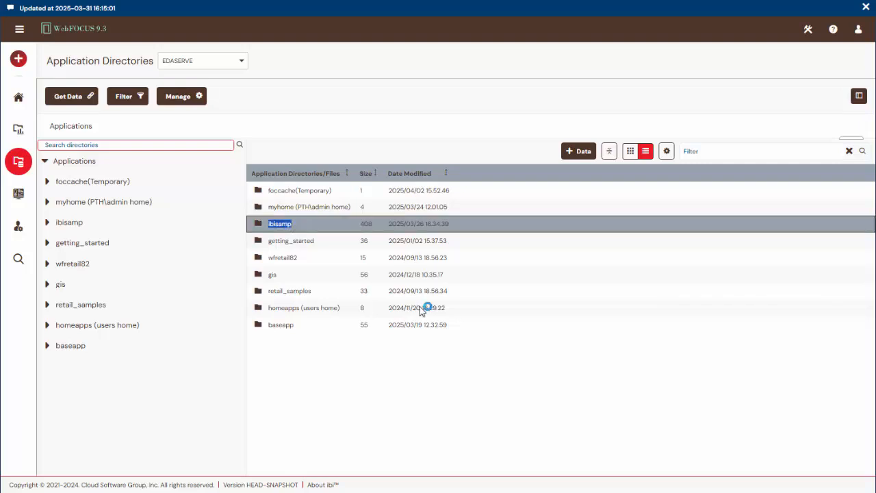
Run an Impact Analysis report on the car synonym in the ibisamp application directory.
{"action": "scroll", "coordinate": [362, 296], "scroll_direction": "down", "scroll_amount": 10}
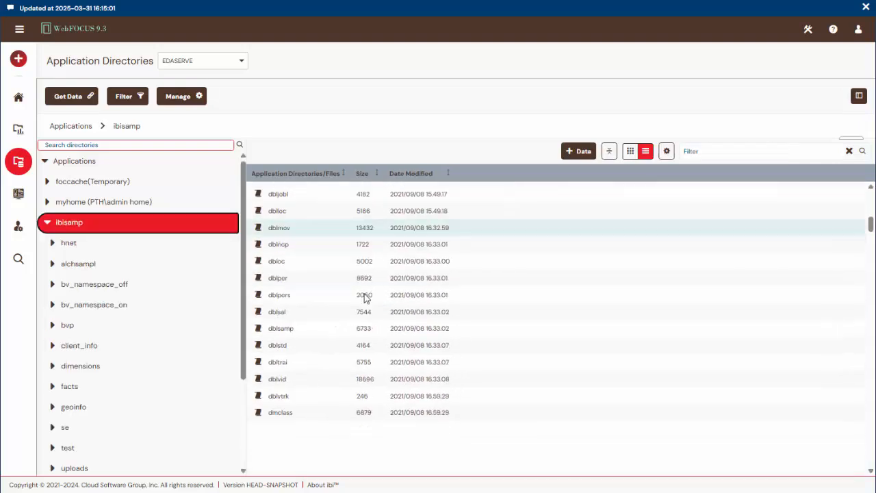
{"action": "scroll", "coordinate": [364, 295], "scroll_direction": "down", "scroll_amount": 15}
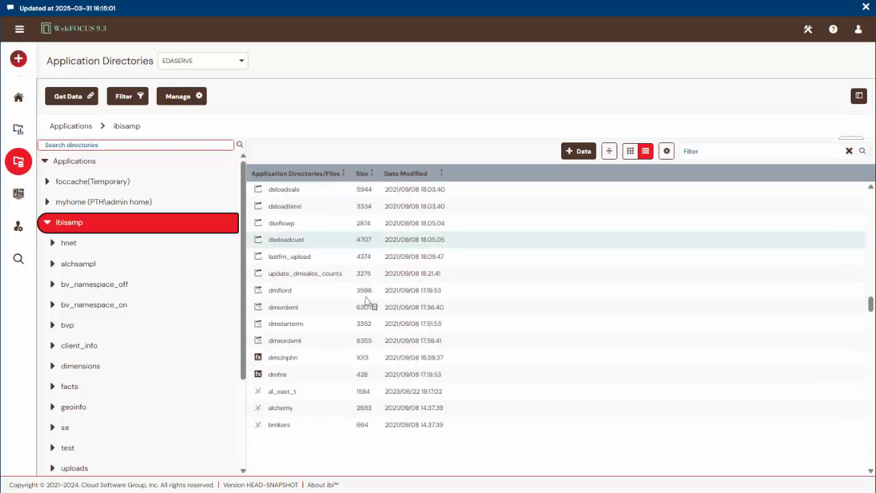
{"action": "scroll", "coordinate": [366, 302], "scroll_direction": "down", "scroll_amount": 5}
{"action": "left_click", "coordinate": [278, 209]}
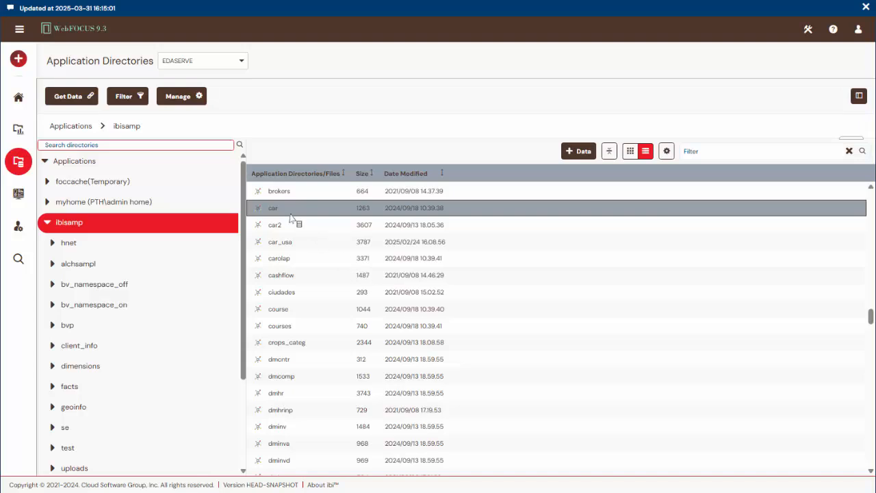
{"action": "right_click", "coordinate": [277, 210]}
{"action": "mouse_move", "coordinate": [293, 231]}
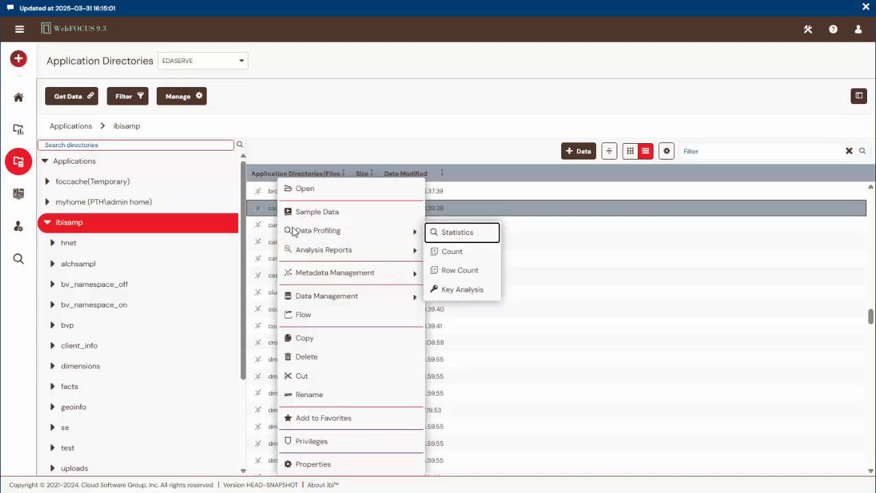
{"action": "mouse_move", "coordinate": [342, 252]}
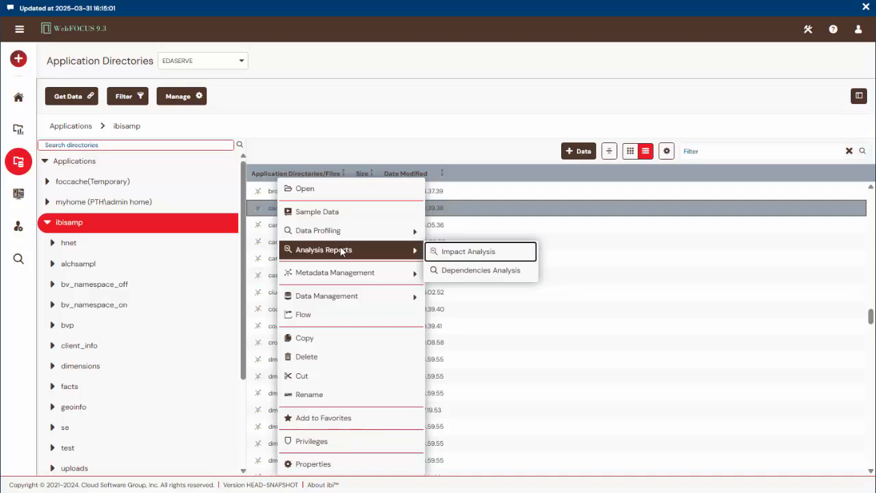
{"action": "left_click", "coordinate": [467, 252]}
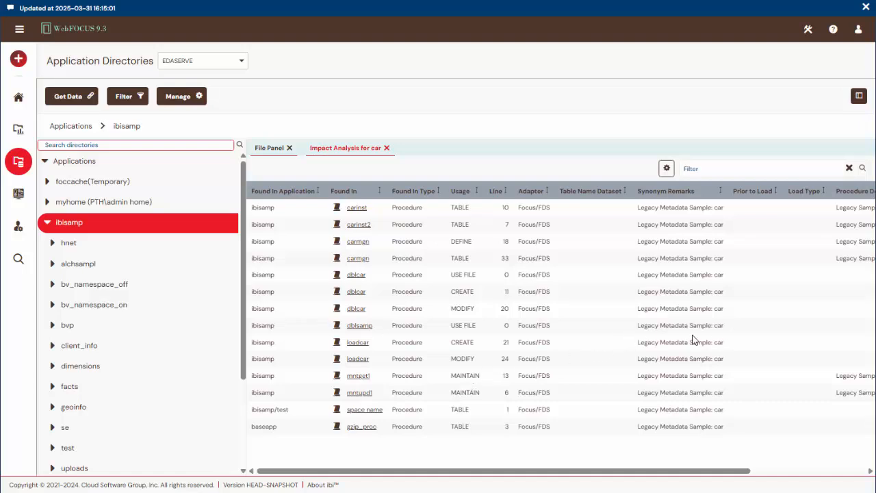
Return to Resource Management and run the Change Impact for Column report in HTML for field COUNTRY, covering 2024/11/20 to 2025/04/02.
{"action": "left_click", "coordinate": [19, 225]}
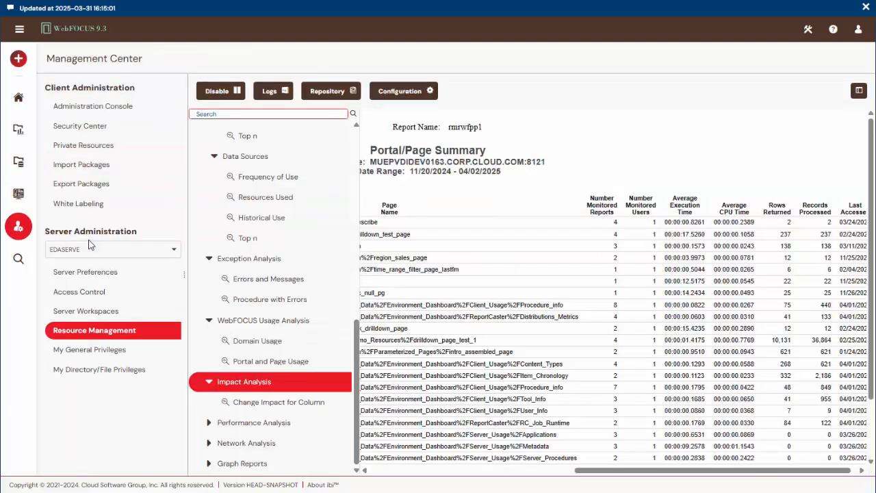
{"action": "left_click", "coordinate": [252, 401]}
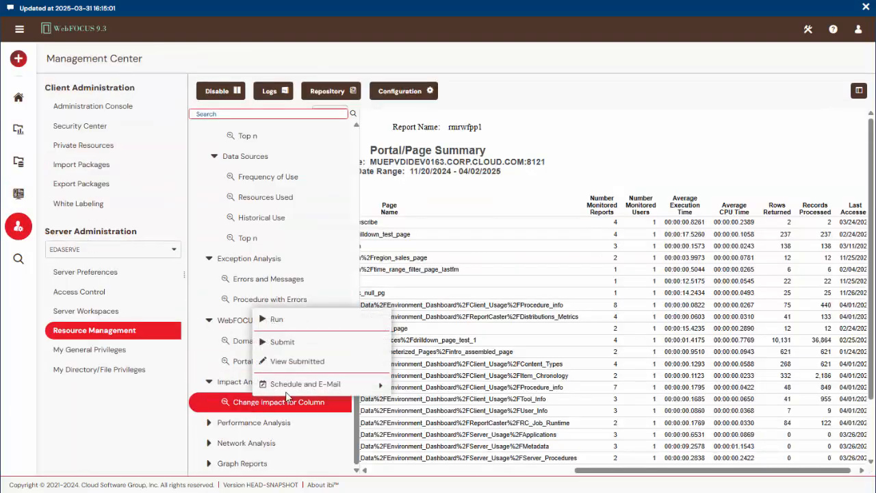
{"action": "left_click", "coordinate": [314, 326]}
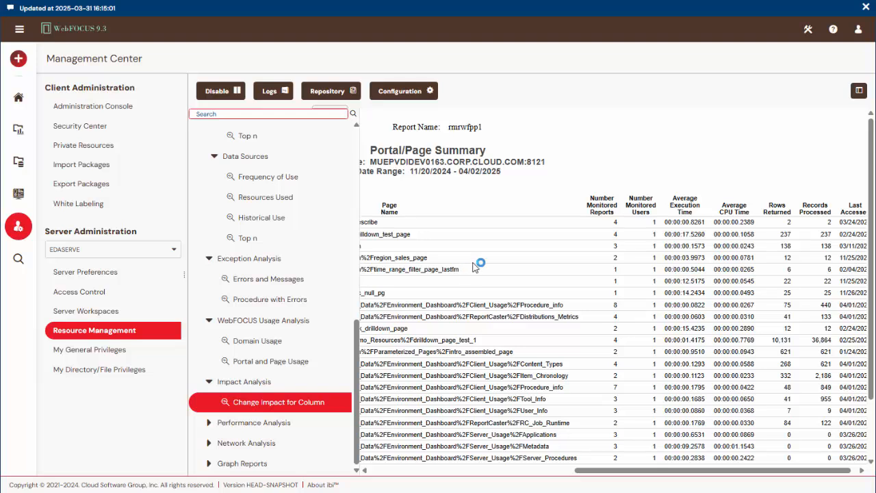
{"action": "left_click", "coordinate": [841, 463]}
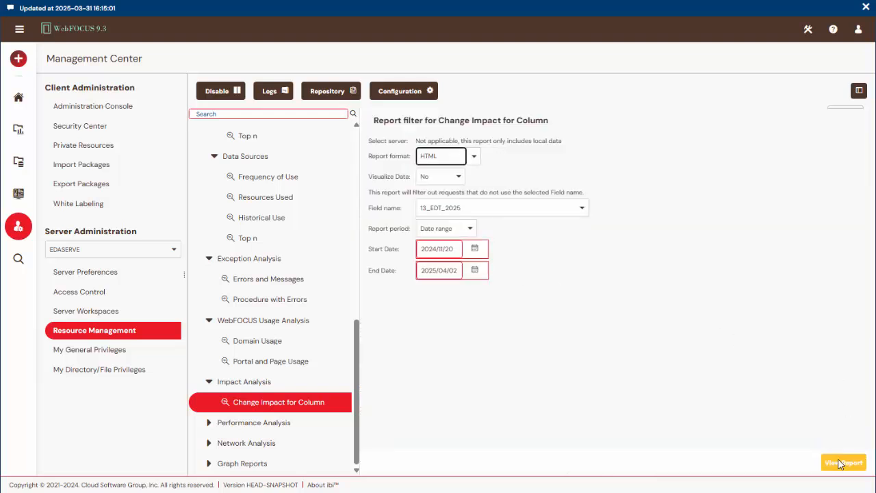
{"action": "left_click", "coordinate": [580, 208]}
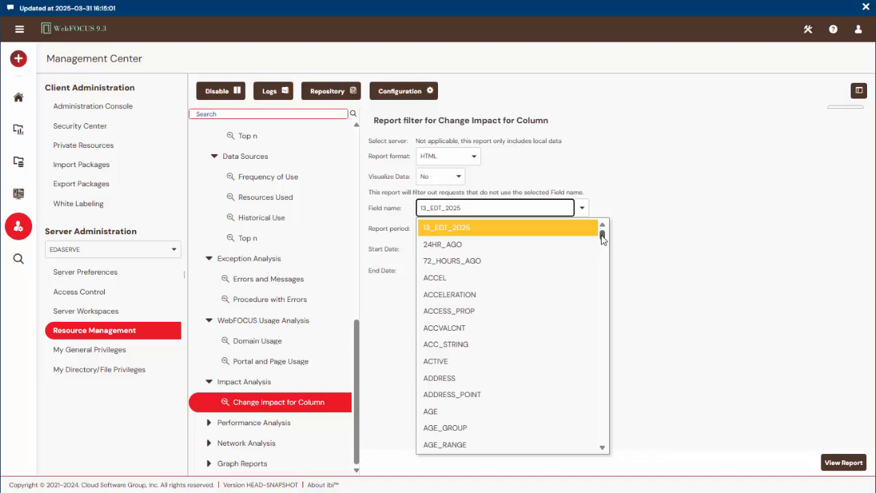
{"action": "left_click_drag", "start_coordinate": [602, 236], "coordinate": [602, 254]}
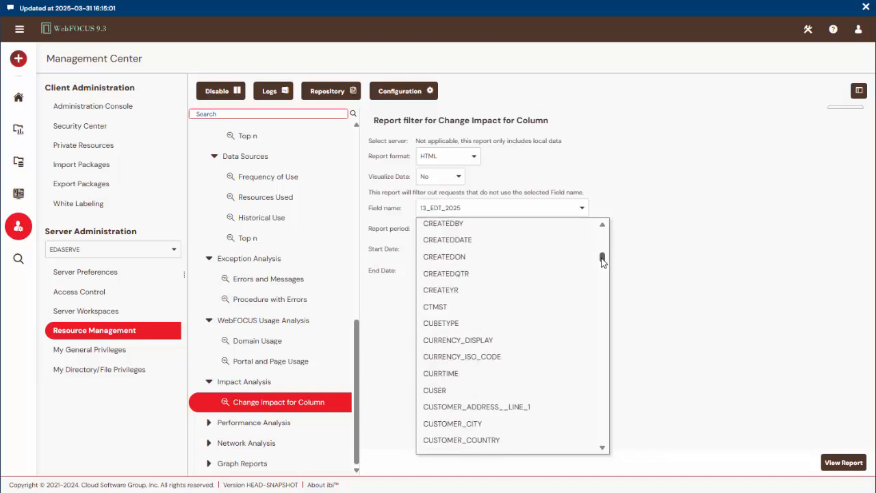
{"action": "scroll", "coordinate": [548, 265], "scroll_direction": "up", "scroll_amount": 3}
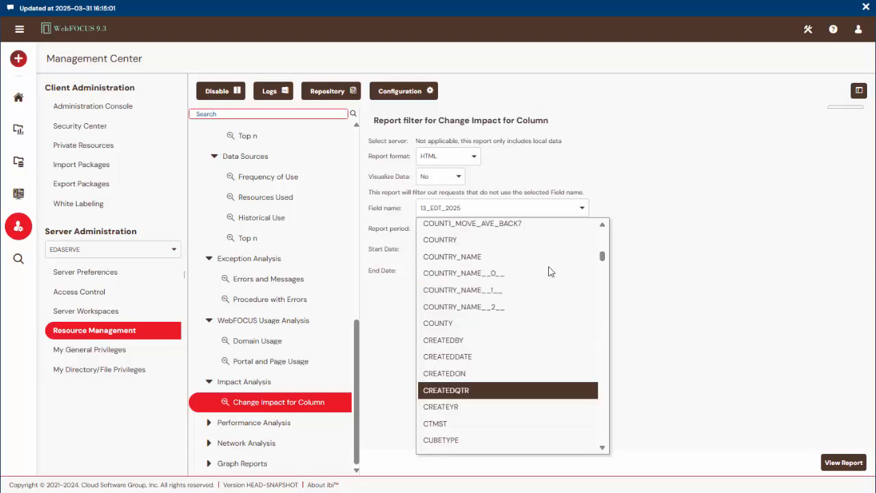
{"action": "left_click", "coordinate": [452, 240]}
{"action": "left_click", "coordinate": [834, 463]}
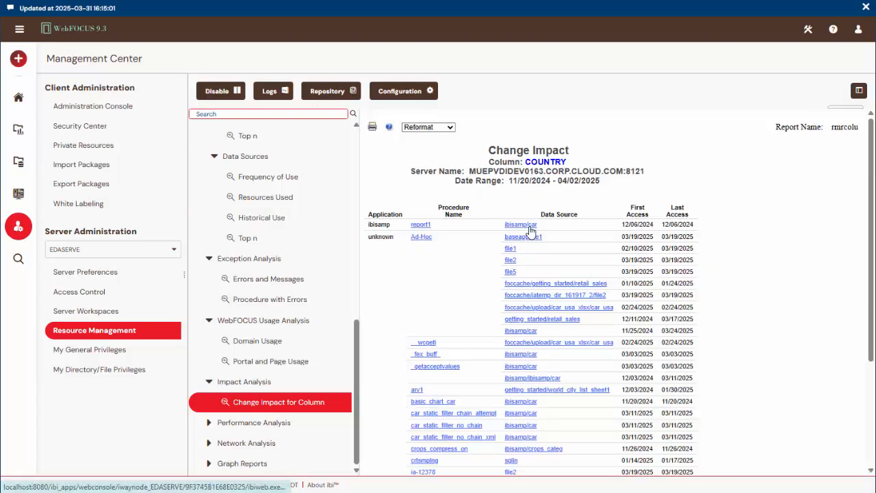
Review the procedures and data sources that use COUNTRY in the Change Impact report, and open the column-level information for ibisamp/car.
{"action": "scroll", "coordinate": [532, 230], "scroll_direction": "down", "scroll_amount": 1}
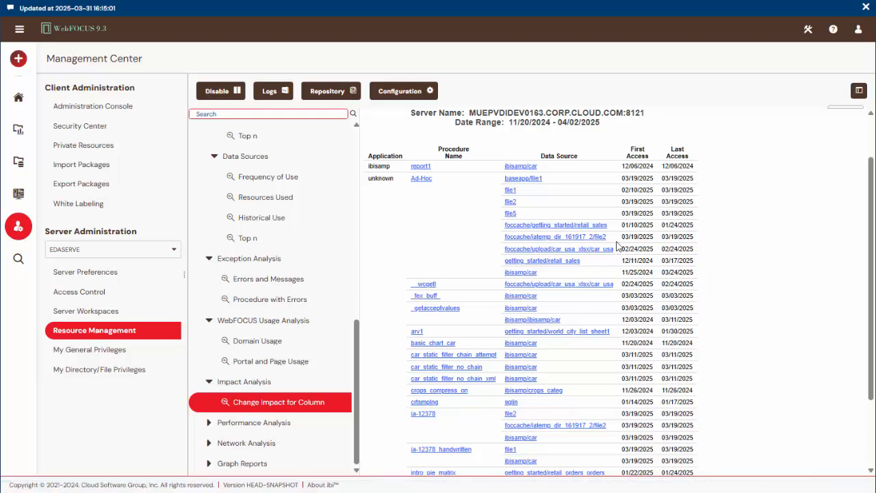
{"action": "scroll", "coordinate": [638, 250], "scroll_direction": "down", "scroll_amount": 1}
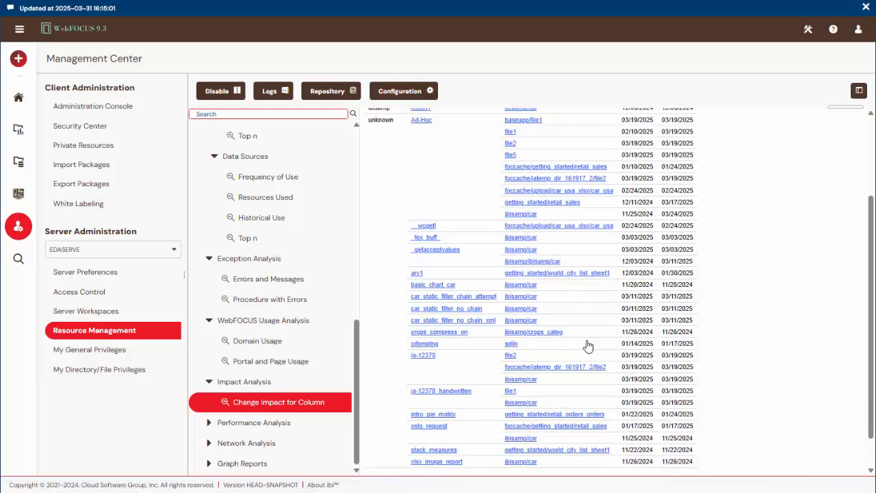
{"action": "scroll", "coordinate": [638, 316], "scroll_direction": "up", "scroll_amount": 2}
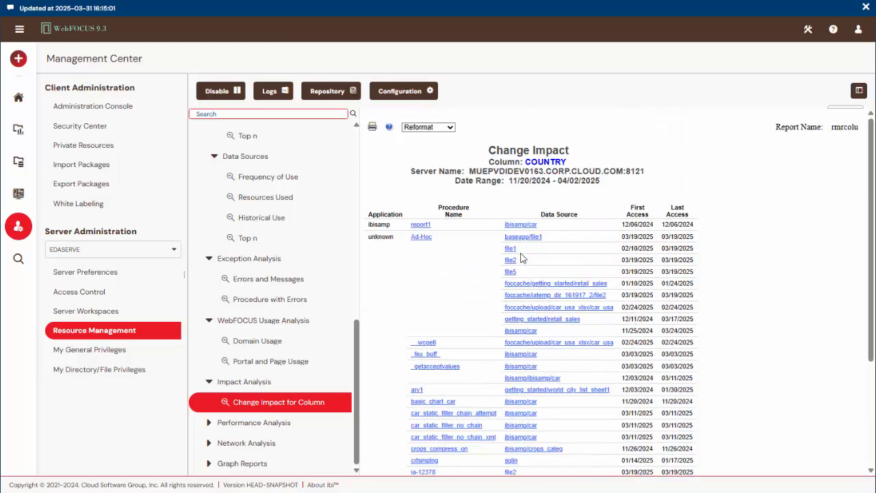
{"action": "scroll", "coordinate": [453, 256], "scroll_direction": "down", "scroll_amount": 3}
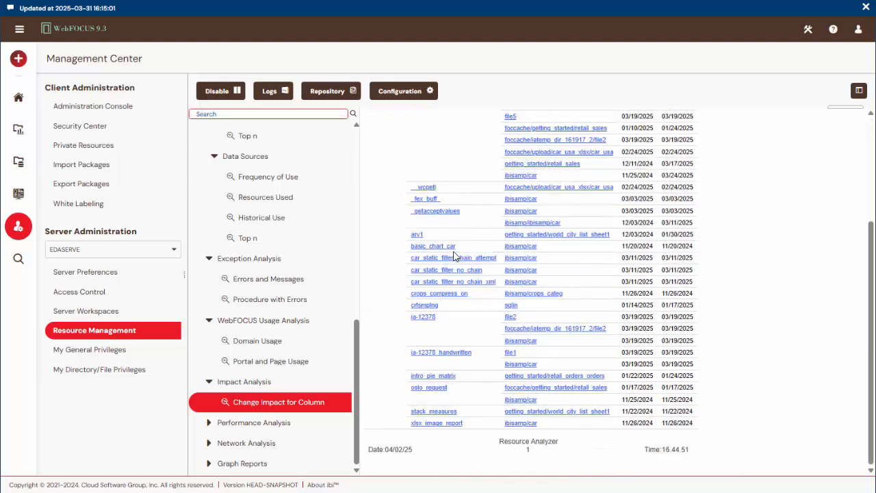
{"action": "scroll", "coordinate": [453, 256], "scroll_direction": "up", "scroll_amount": 3}
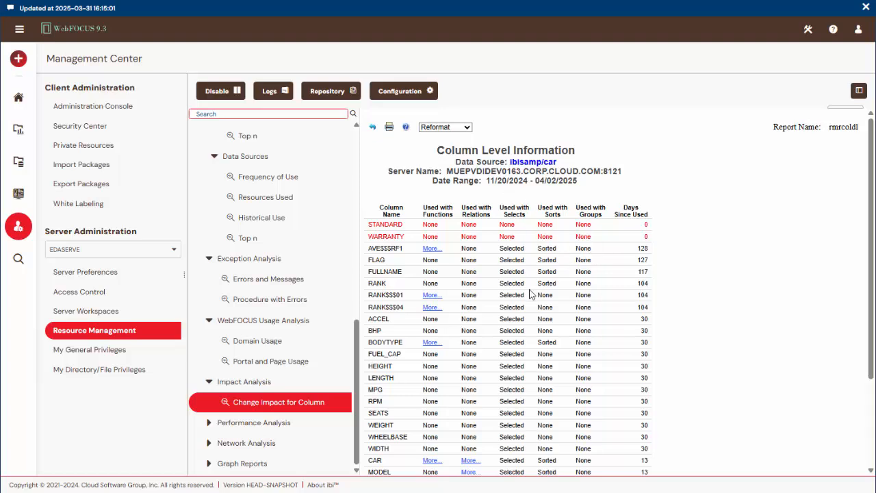
Examine how the ibisamp/car columns are used, and open the details of the functions used with COUNTRY.
{"action": "scroll", "coordinate": [529, 294], "scroll_direction": "down", "scroll_amount": 3}
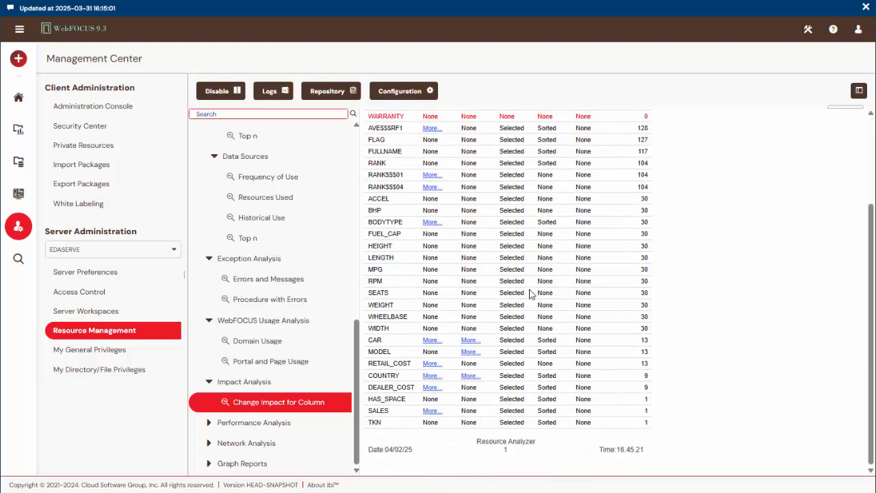
{"action": "scroll", "coordinate": [541, 293], "scroll_direction": "up", "scroll_amount": 3}
{"action": "scroll", "coordinate": [452, 235], "scroll_direction": "down", "scroll_amount": 3}
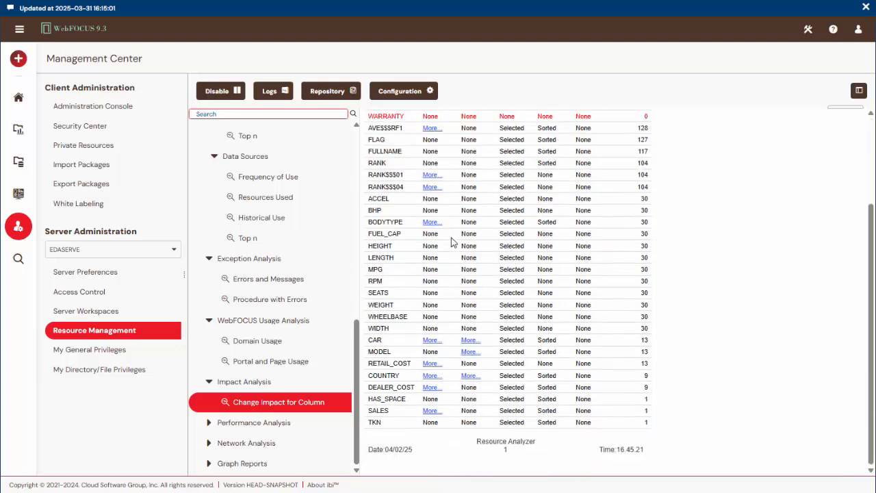
{"action": "left_click", "coordinate": [434, 376]}
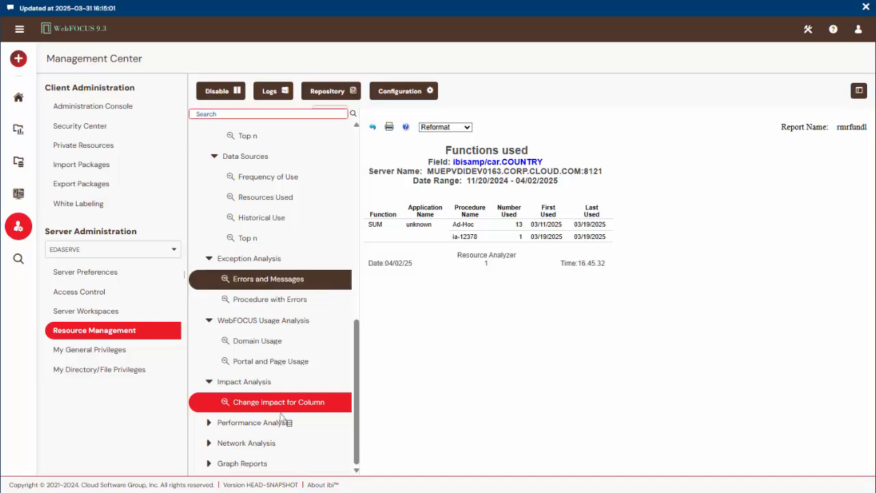
Expand Performance Analysis and run the Long-running Requests report for 2024/11/20 to 2025/04/02.
{"action": "left_click", "coordinate": [209, 423]}
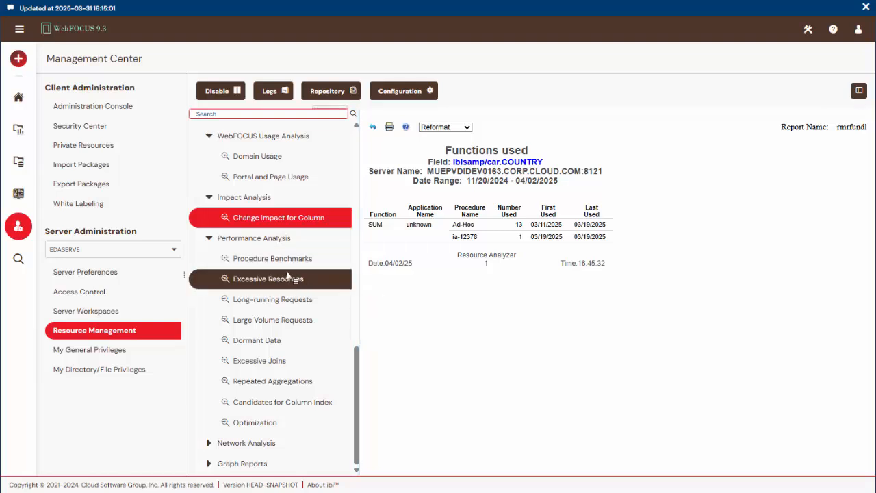
{"action": "right_click", "coordinate": [276, 306]}
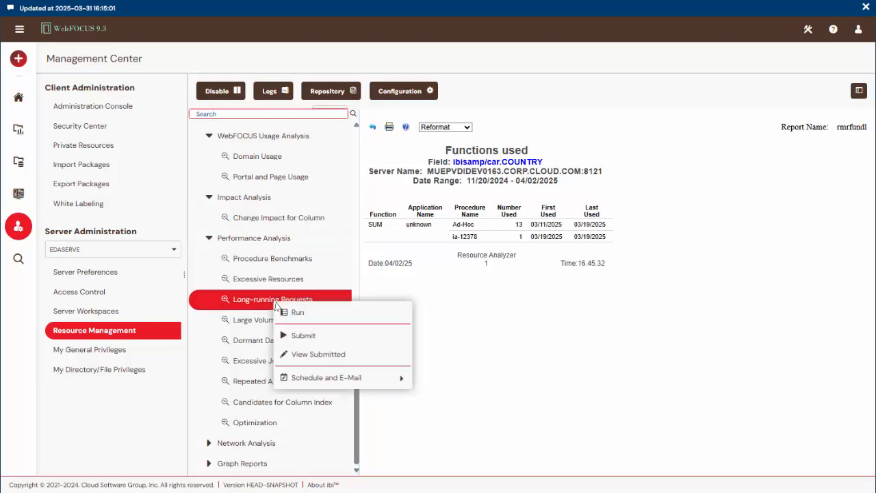
{"action": "left_click", "coordinate": [317, 316]}
{"action": "left_click", "coordinate": [842, 462]}
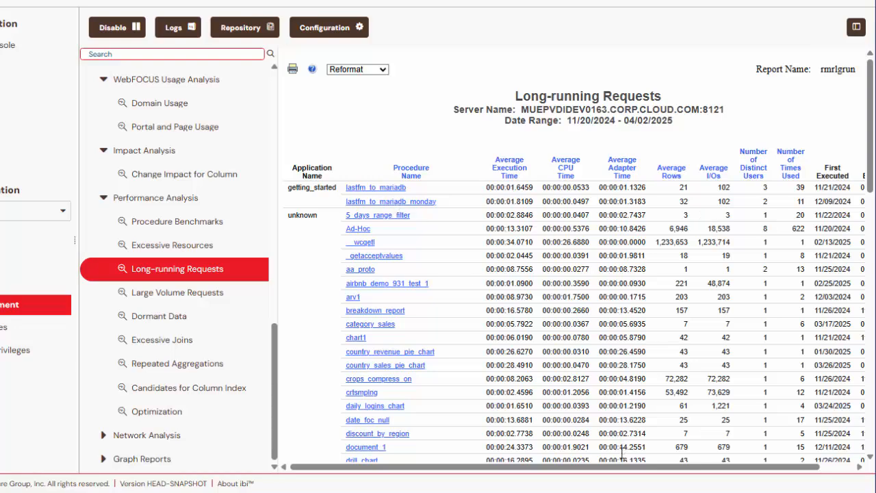
Review the procedures' execution times, rows and usage in the Long-running Requests report, and sort it by Average CPU Time.
{"action": "left_click_drag", "start_coordinate": [614, 467], "coordinate": [655, 471]}
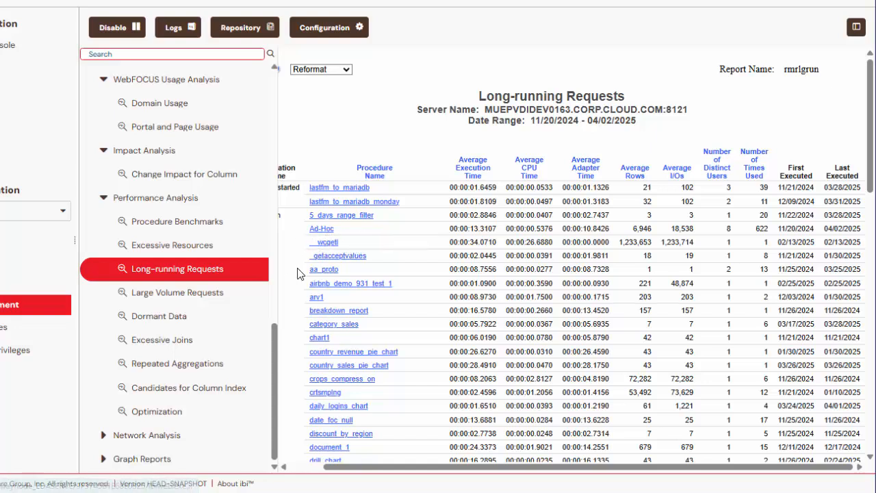
{"action": "double_click", "coordinate": [634, 241]}
{"action": "left_click", "coordinate": [688, 288]}
{"action": "scroll", "coordinate": [692, 328], "scroll_direction": "down", "scroll_amount": 2}
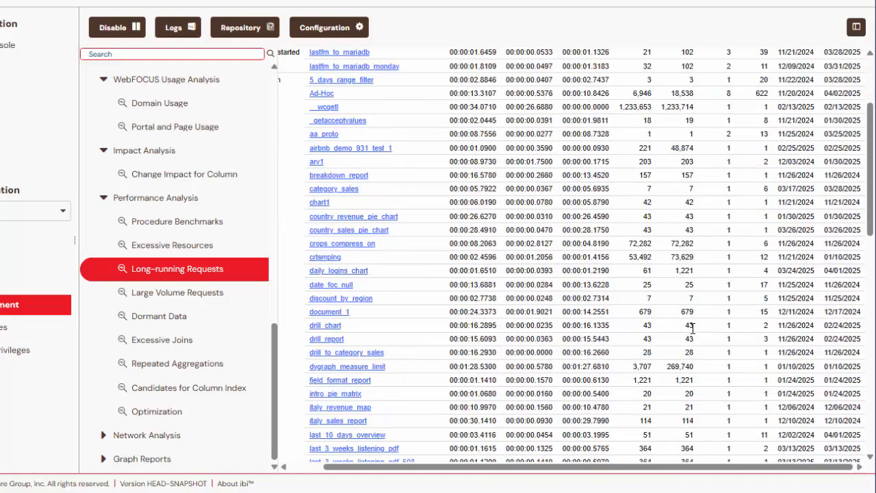
{"action": "scroll", "coordinate": [693, 328], "scroll_direction": "up", "scroll_amount": 2}
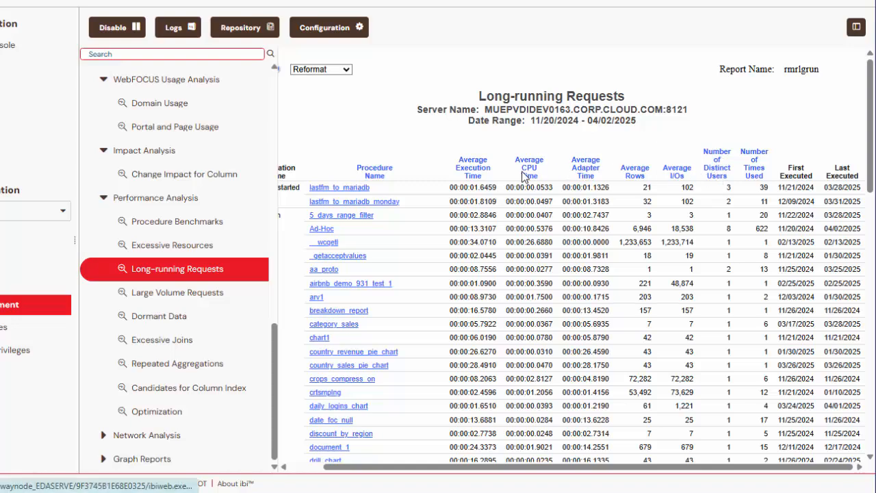
{"action": "left_click", "coordinate": [529, 171]}
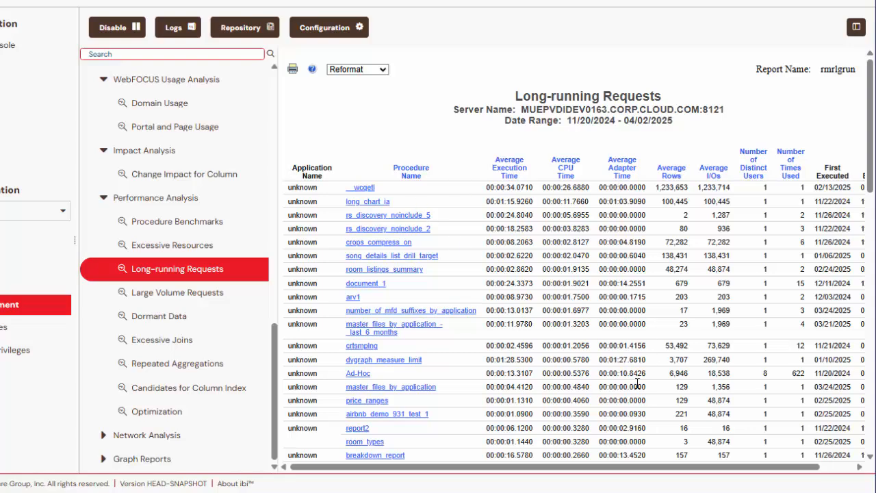
Drill into the executed requests of the __wcqetl procedure and open its TABLE request from 02/13/2025 at 16:31:10.308.
{"action": "left_click", "coordinate": [364, 187]}
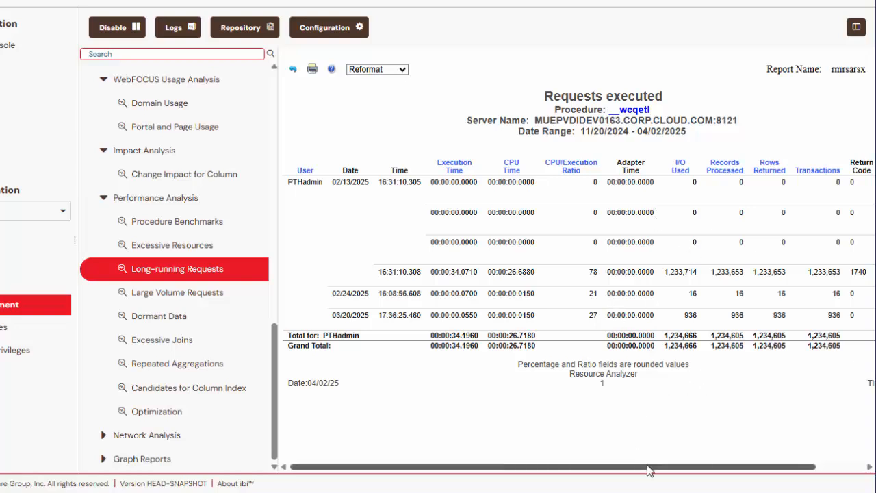
{"action": "left_click_drag", "start_coordinate": [649, 471], "coordinate": [800, 454]}
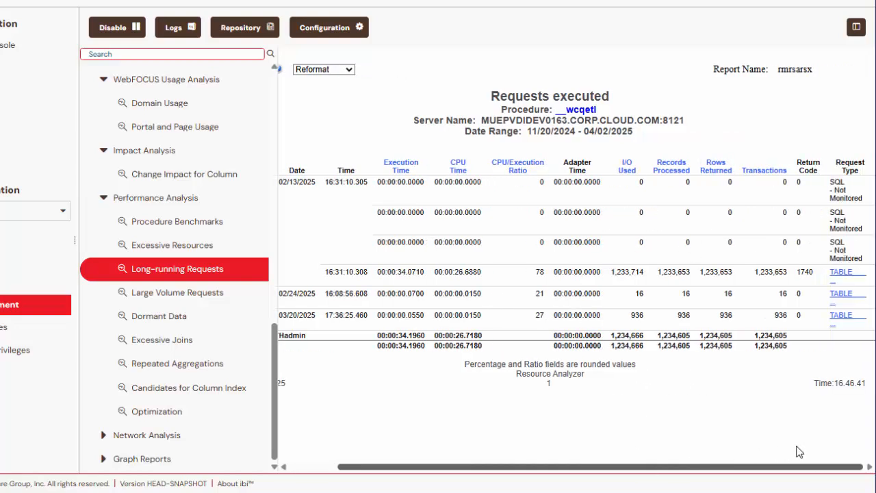
{"action": "left_click", "coordinate": [842, 275]}
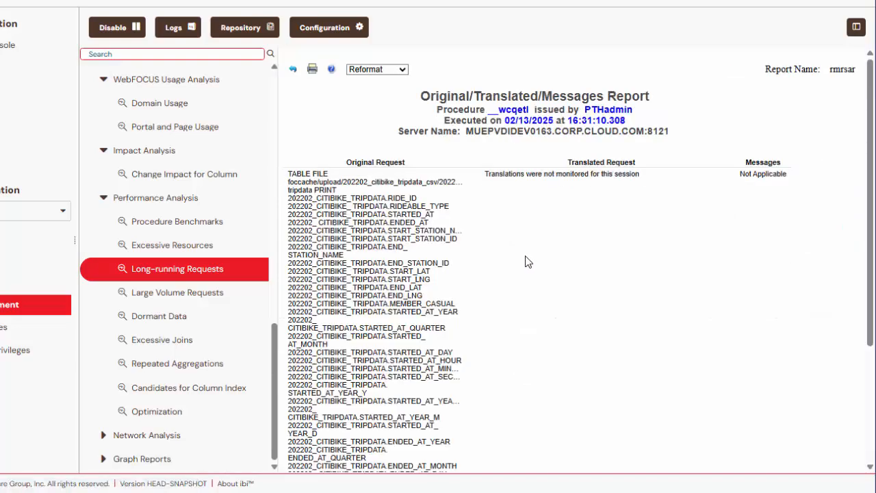
Check the fields printed in the original TABLE request, and return to the Requests executed report.
{"action": "left_click_drag", "start_coordinate": [288, 198], "coordinate": [455, 327]}
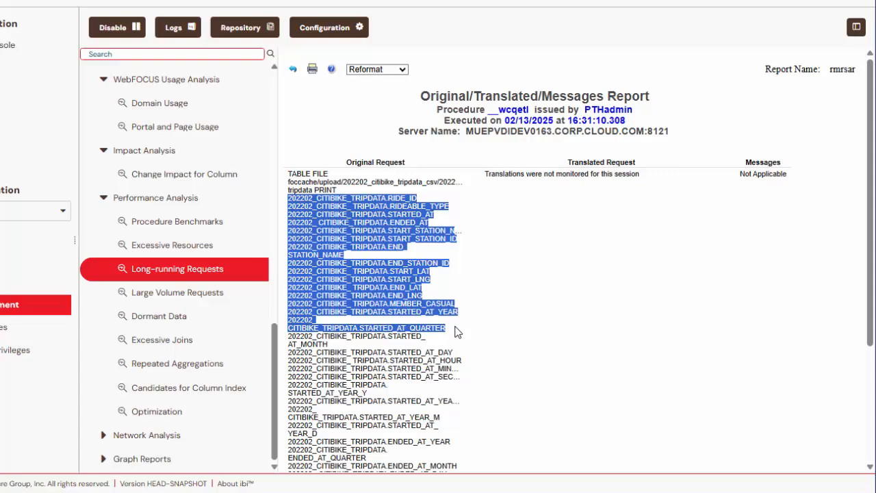
{"action": "left_click", "coordinate": [598, 344]}
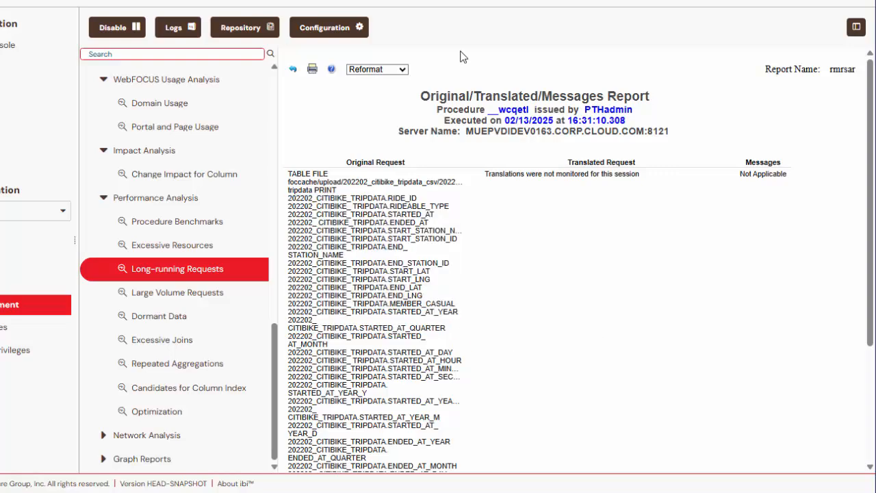
{"action": "left_click", "coordinate": [292, 72]}
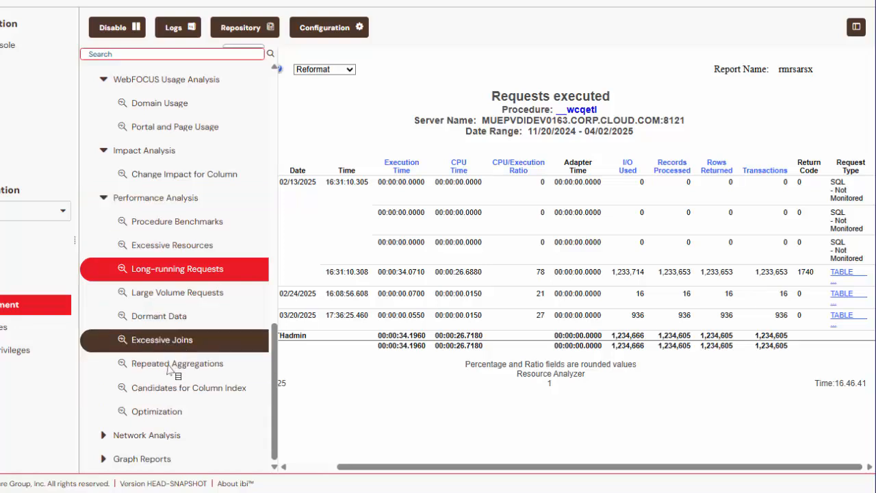
Run the Repeated Aggregations report in HTML format for 2024/11/20 to 2025/04/02.
{"action": "left_click", "coordinate": [162, 342]}
{"action": "left_click", "coordinate": [171, 364]}
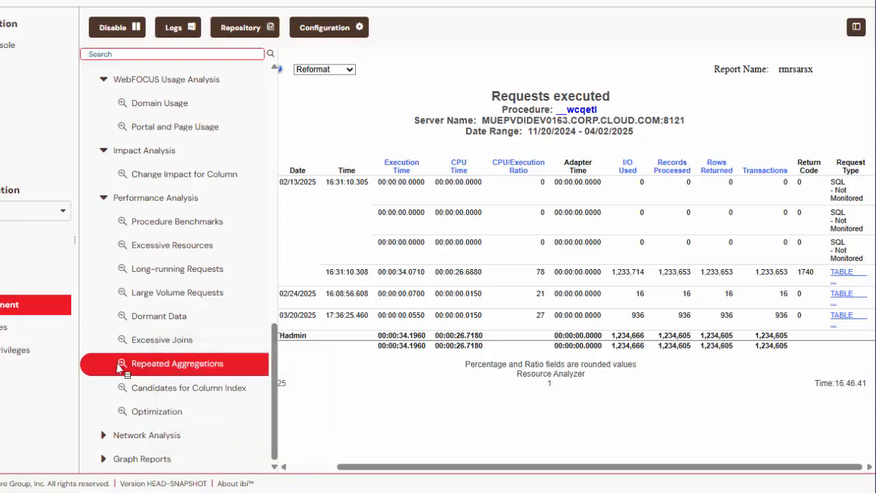
{"action": "left_click", "coordinate": [175, 380]}
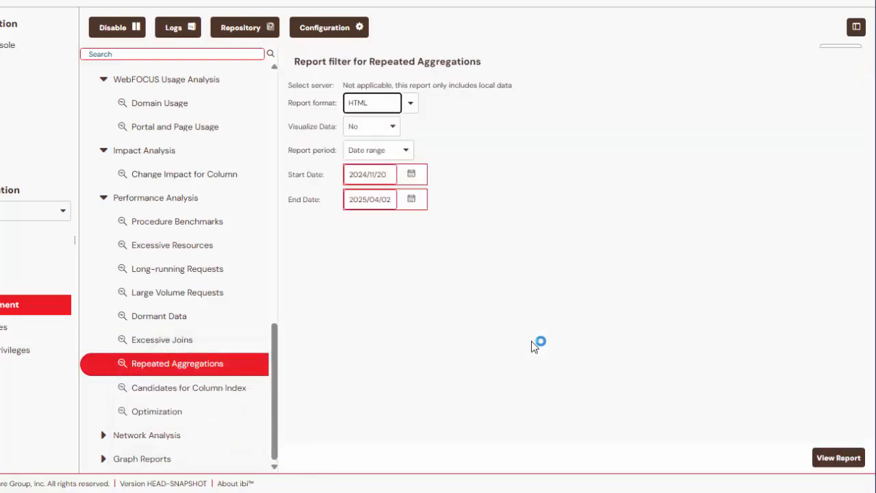
{"action": "left_click", "coordinate": [849, 458]}
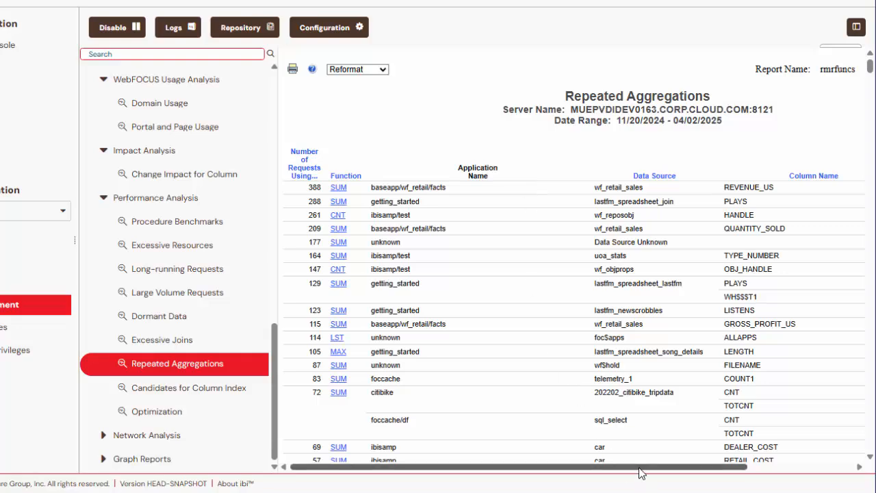
{"action": "mouse_move", "coordinate": [661, 470]}
{"action": "left_mouse_down"}
{"action": "mouse_move", "coordinate": [759, 470]}
{"action": "mouse_move", "coordinate": [661, 470]}
{"action": "left_mouse_up"}
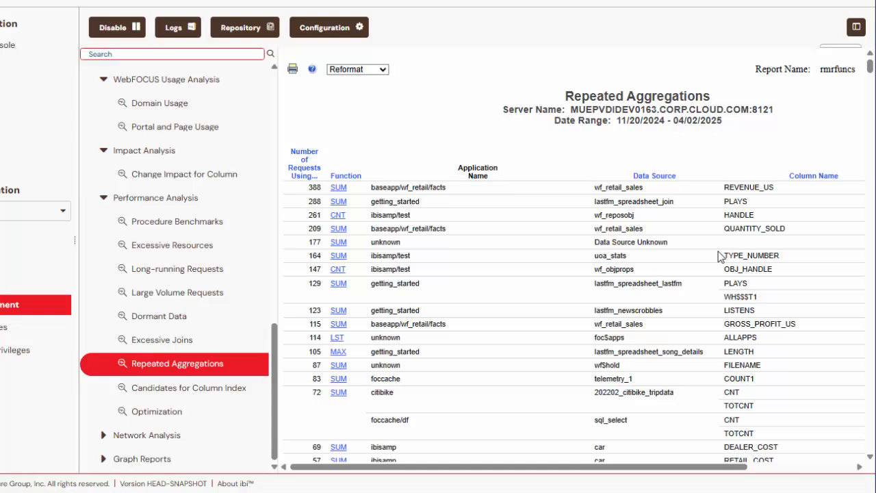
Expand Network Analysis and run the Bandwidth by Procedure report for 2024/11/20 to 2025/04/02.
{"action": "left_click", "coordinate": [103, 436]}
{"action": "scroll", "coordinate": [185, 273], "scroll_direction": "down", "scroll_amount": 1}
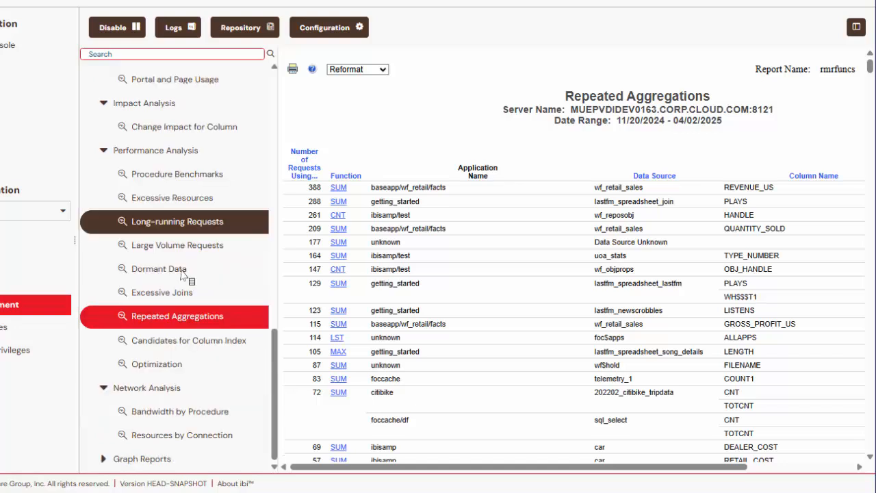
{"action": "right_click", "coordinate": [196, 420]}
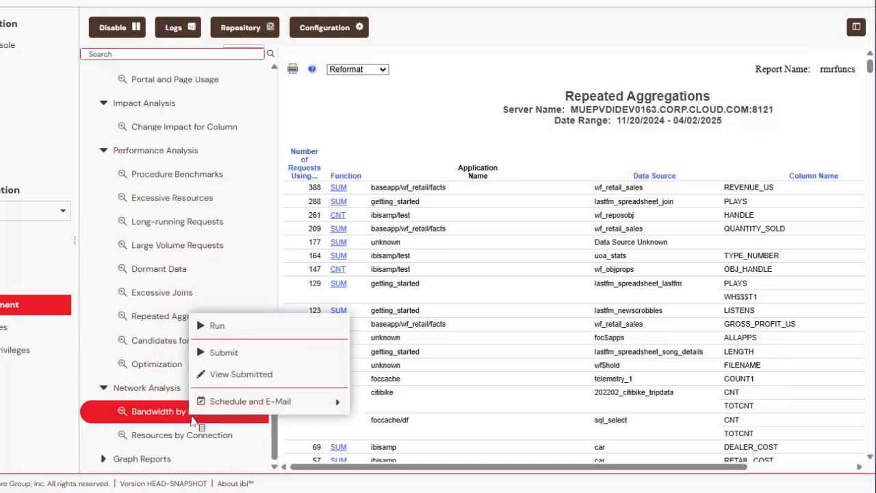
{"action": "left_click", "coordinate": [254, 334]}
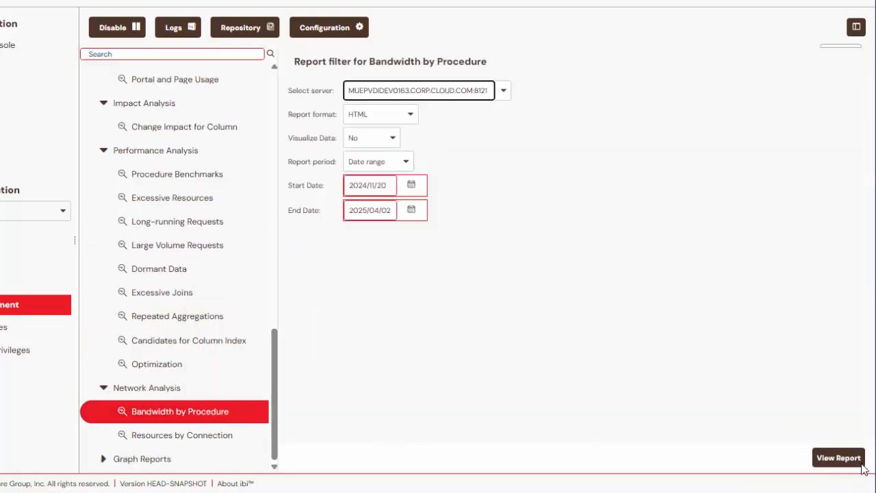
{"action": "left_click", "coordinate": [837, 455]}
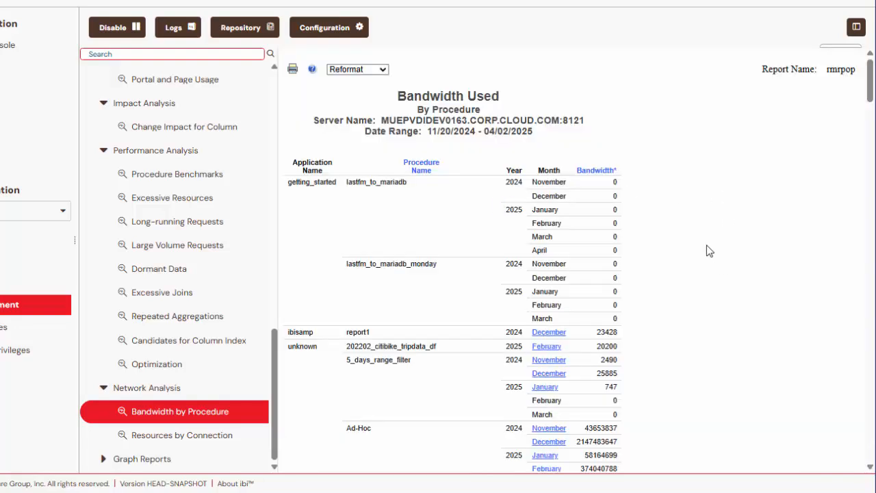
Drill into the December 2024 bandwidth of the _getacceptvalues procedure in the Bandwidth Used report.
{"action": "scroll", "coordinate": [706, 245], "scroll_direction": "down", "scroll_amount": 1}
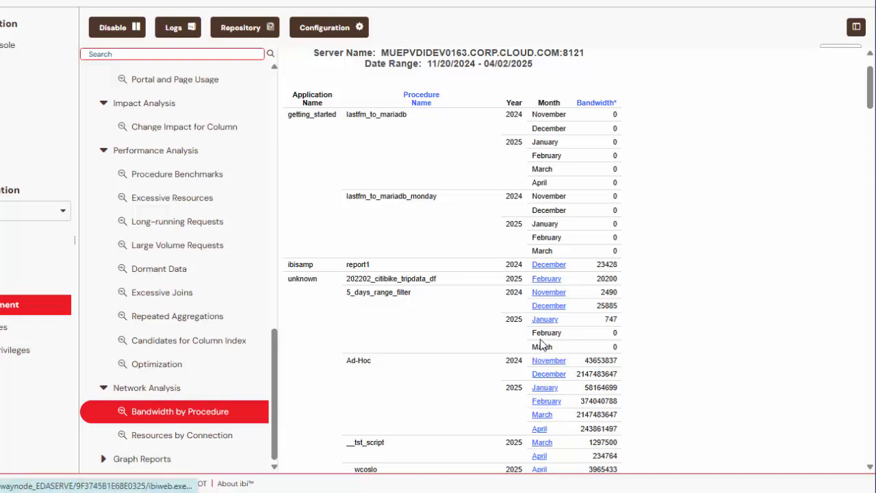
{"action": "scroll", "coordinate": [629, 368], "scroll_direction": "down", "scroll_amount": 2}
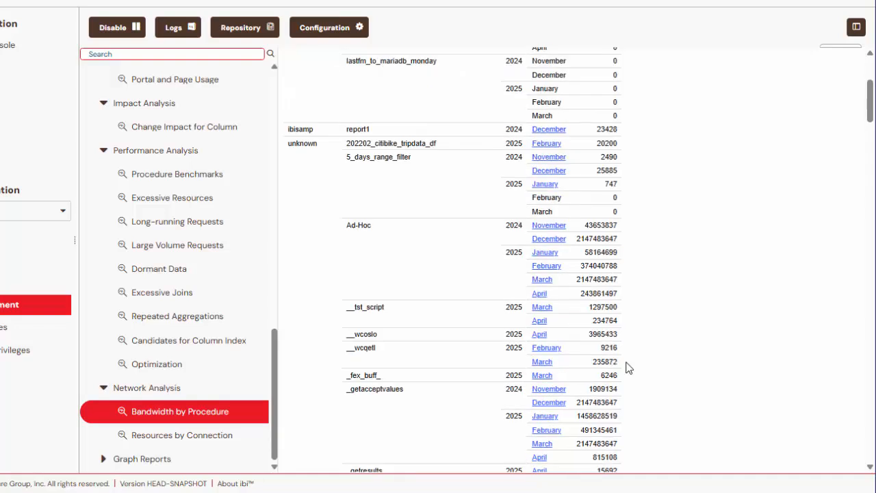
{"action": "scroll", "coordinate": [629, 368], "scroll_direction": "down", "scroll_amount": 1}
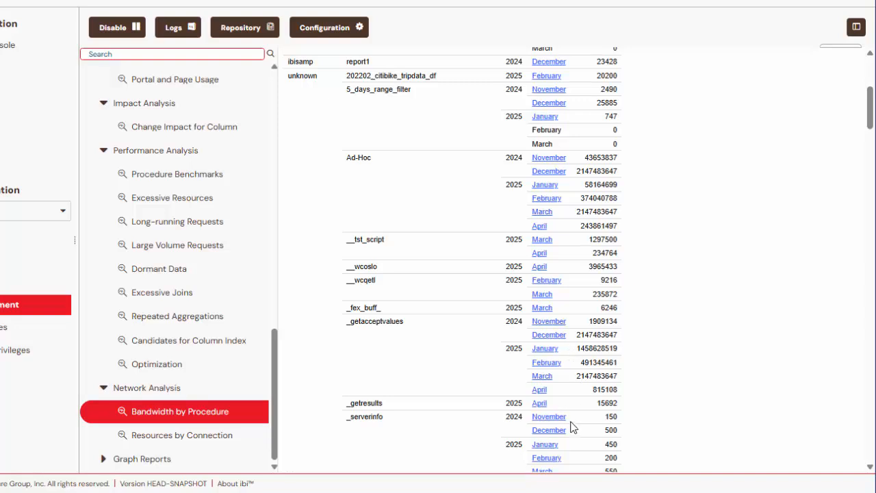
{"action": "left_click", "coordinate": [538, 336]}
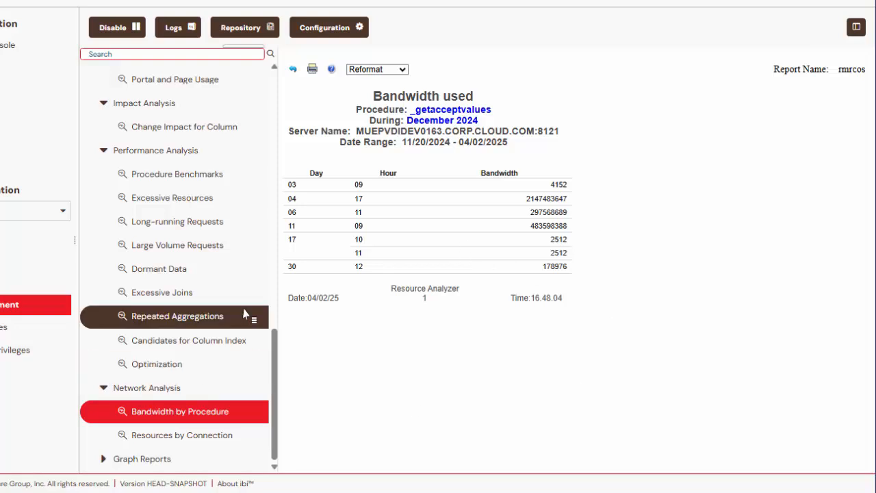
Select the Resources by Connection report, and expand Graph Reports with its Peak Transaction Periods and Peak Resource Periods groups.
{"action": "right_click", "coordinate": [180, 442]}
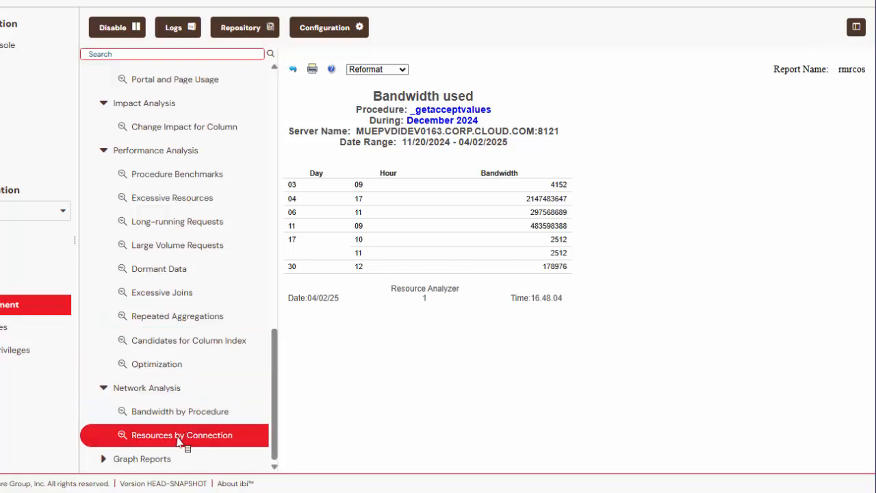
{"action": "left_click", "coordinate": [485, 391]}
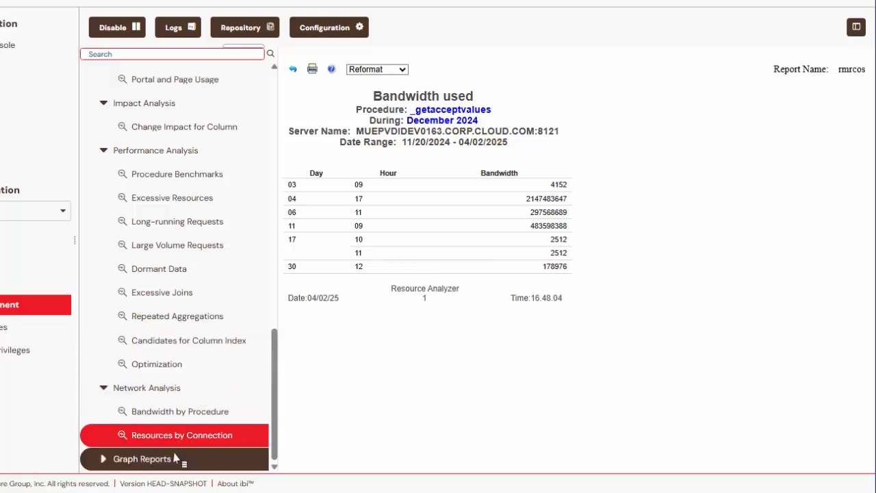
{"action": "left_click", "coordinate": [141, 459]}
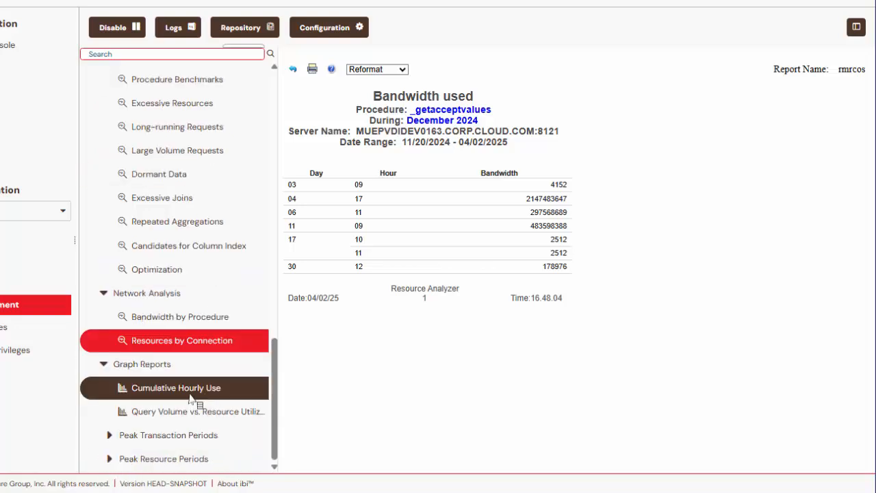
{"action": "left_click", "coordinate": [110, 436]}
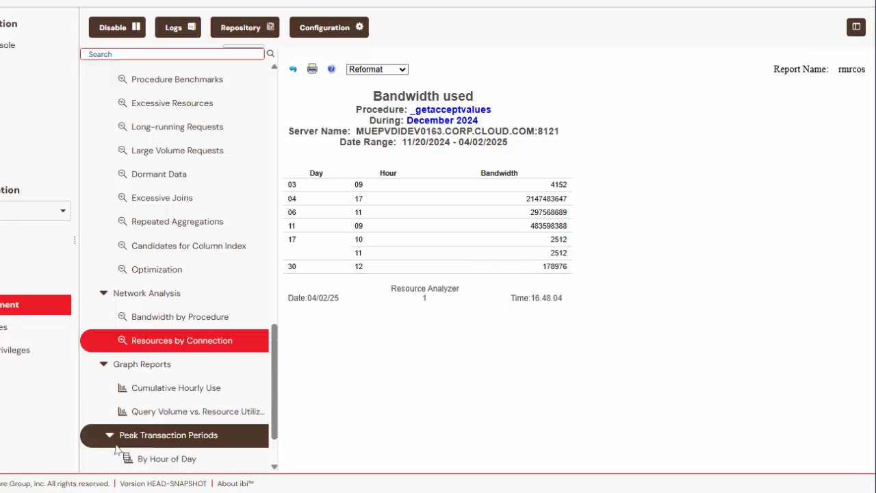
{"action": "left_click", "coordinate": [111, 460]}
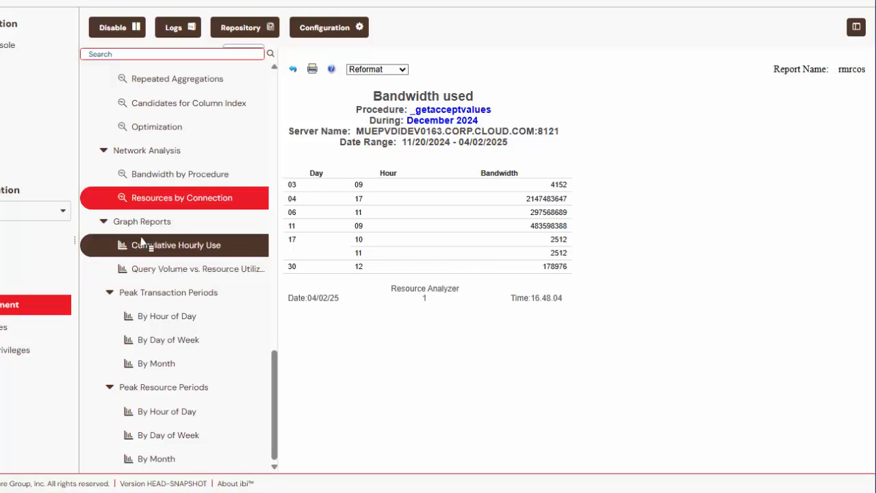
Run the Cumulative Hourly Use graph in HTML5 for all data sources and users, 2024/11/20 to 2025/04/02, and inspect the hour 16 bar.
{"action": "left_click", "coordinate": [173, 253]}
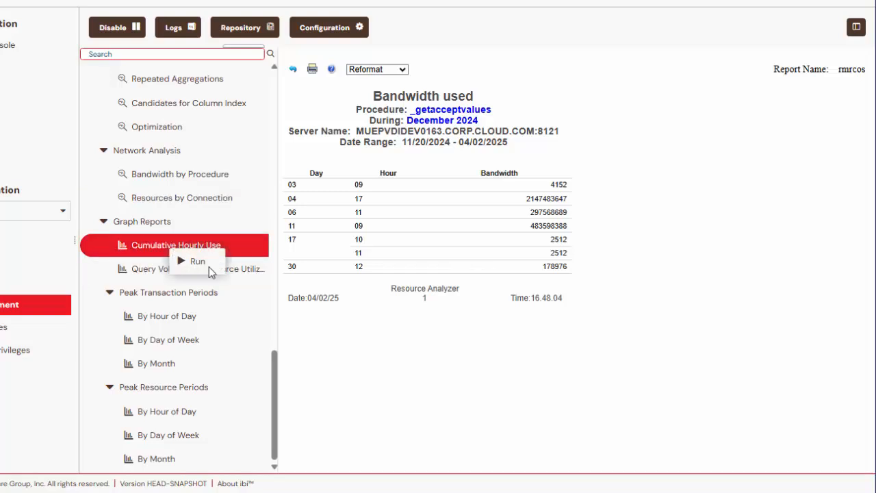
{"action": "left_click", "coordinate": [199, 260]}
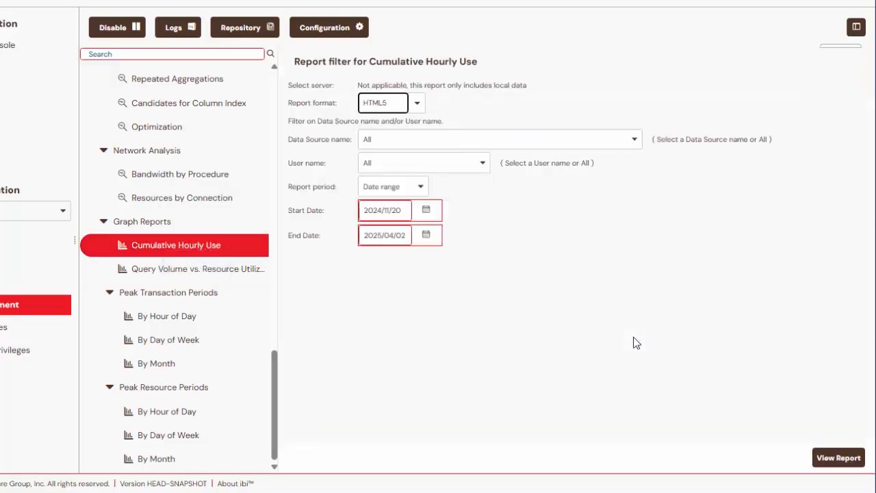
{"action": "left_click", "coordinate": [840, 457]}
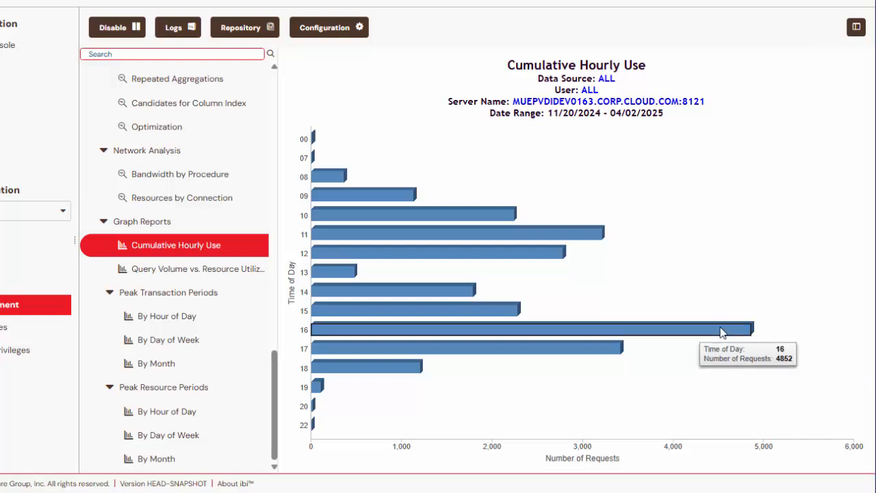
{"action": "mouse_move", "coordinate": [749, 333]}
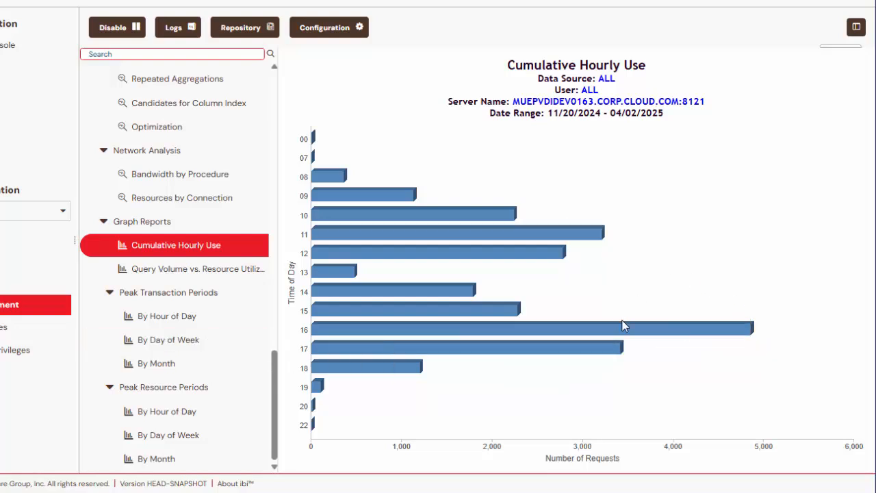
{"action": "mouse_move", "coordinate": [659, 335]}
Run the Peak Transaction Periods graph by day of week in HTML5 for all data sources and users, 2024/11/20 to 2025/04/02.
{"action": "left_click", "coordinate": [180, 340]}
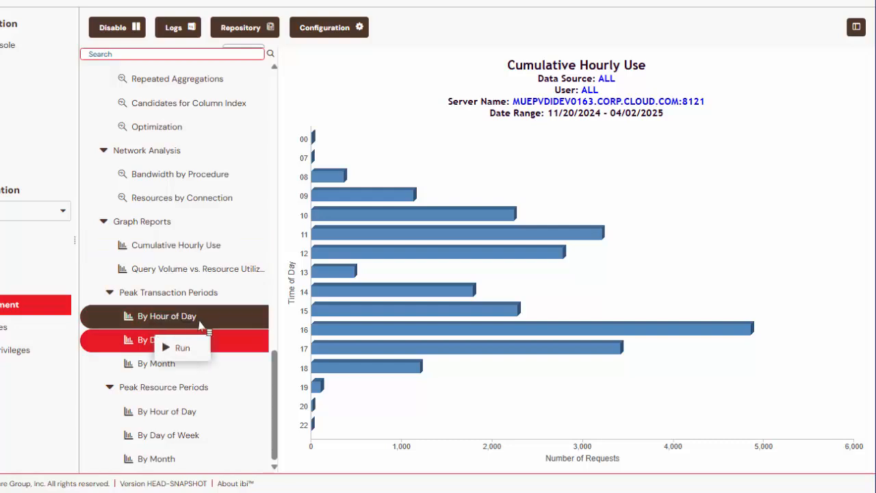
{"action": "left_click", "coordinate": [179, 348]}
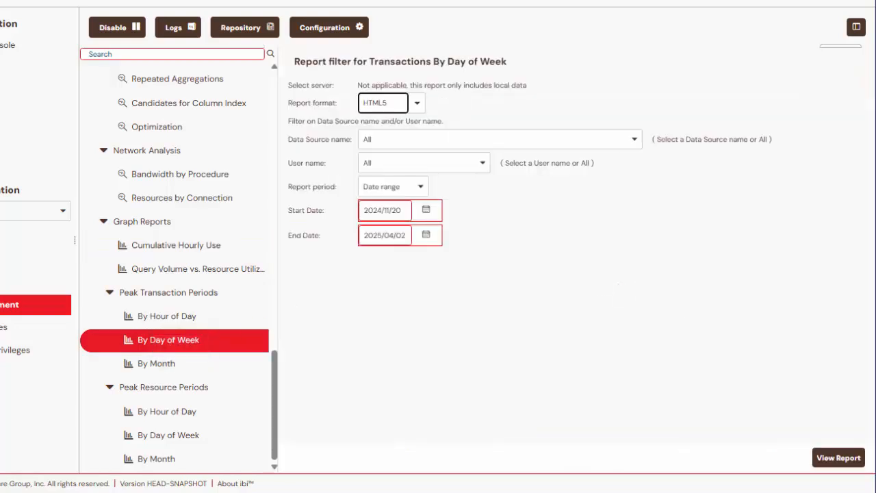
{"action": "left_click", "coordinate": [839, 458]}
{"action": "mouse_move", "coordinate": [417, 168]}
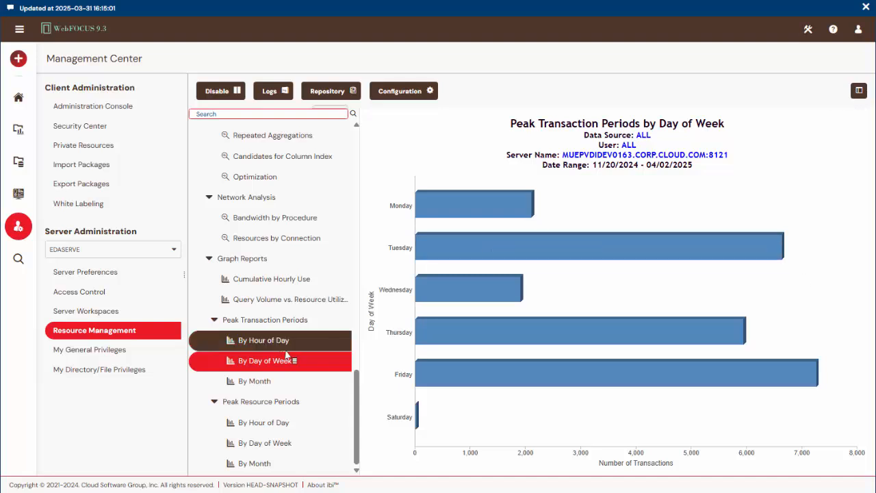
{"action": "scroll", "coordinate": [272, 390], "scroll_direction": "up", "scroll_amount": 15}
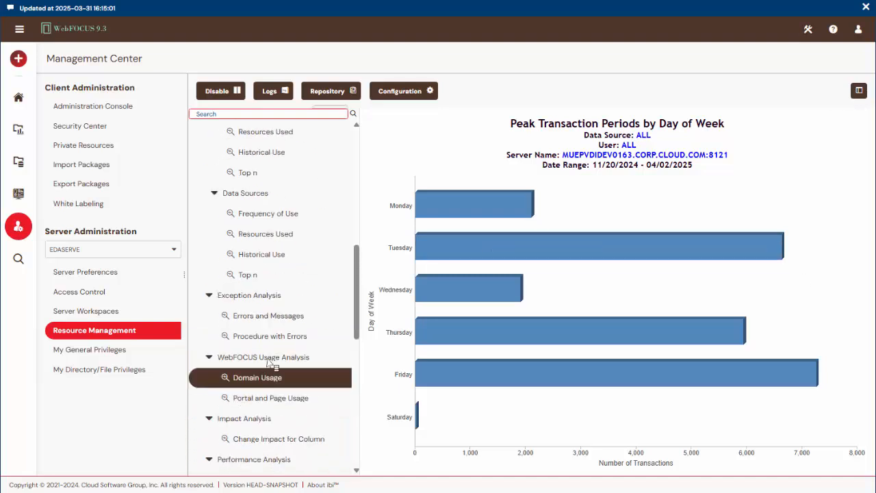